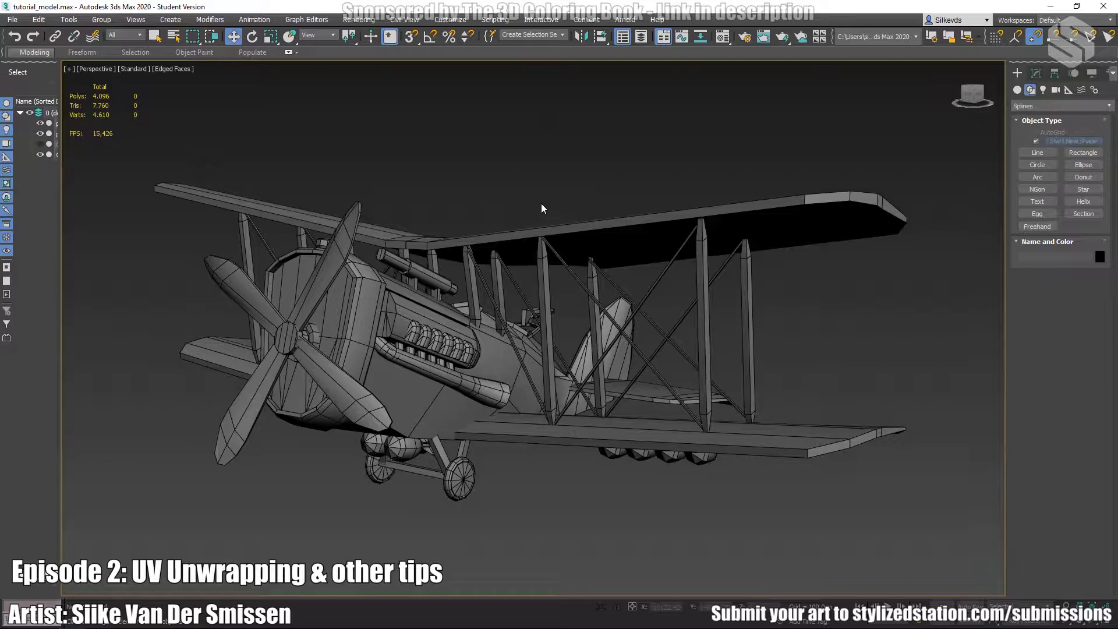
pyautogui.moveTo(437, 381); pyautogui.dragTo(515, 382, button='middle')
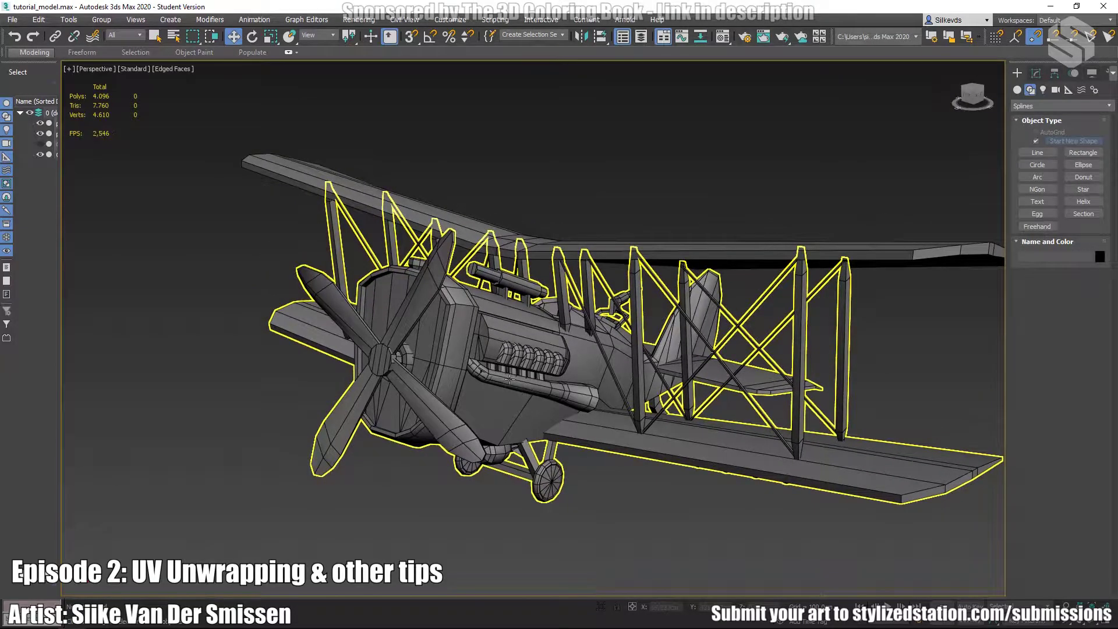
pyautogui.moveTo(760, 358); pyautogui.dragTo(698, 396, button='middle')
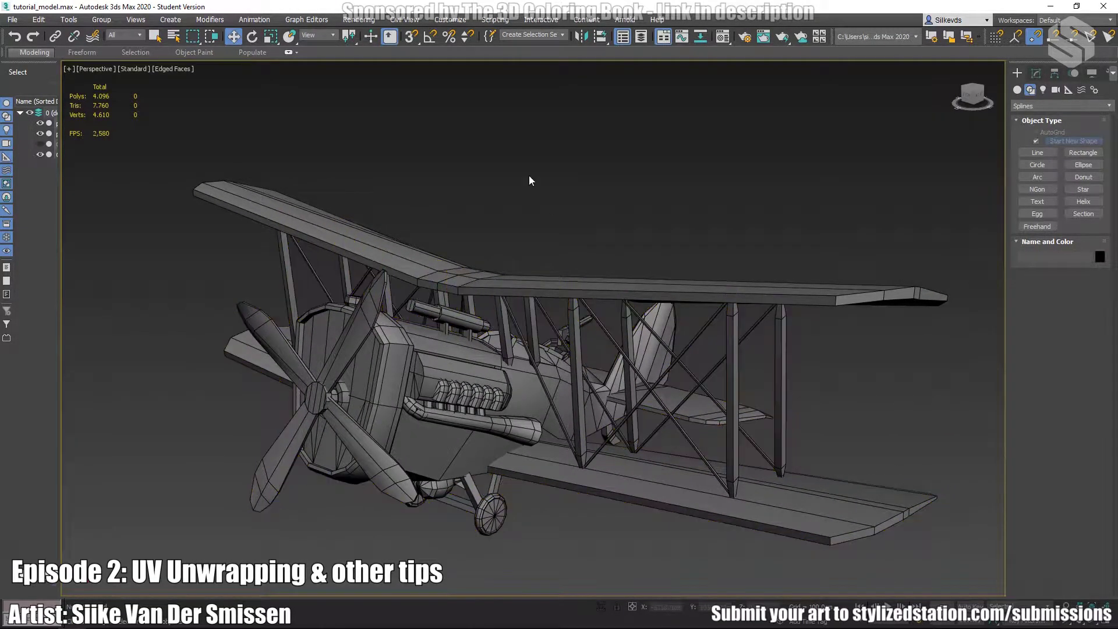
pyautogui.moveTo(626, 125)
pyautogui.keyDown('alt'); pyautogui.mouseDown(button='middle')
pyautogui.moveTo(609, 102)
pyautogui.moveTo(629, 109)
pyautogui.mouseUp(button='middle'); pyautogui.keyUp('alt')
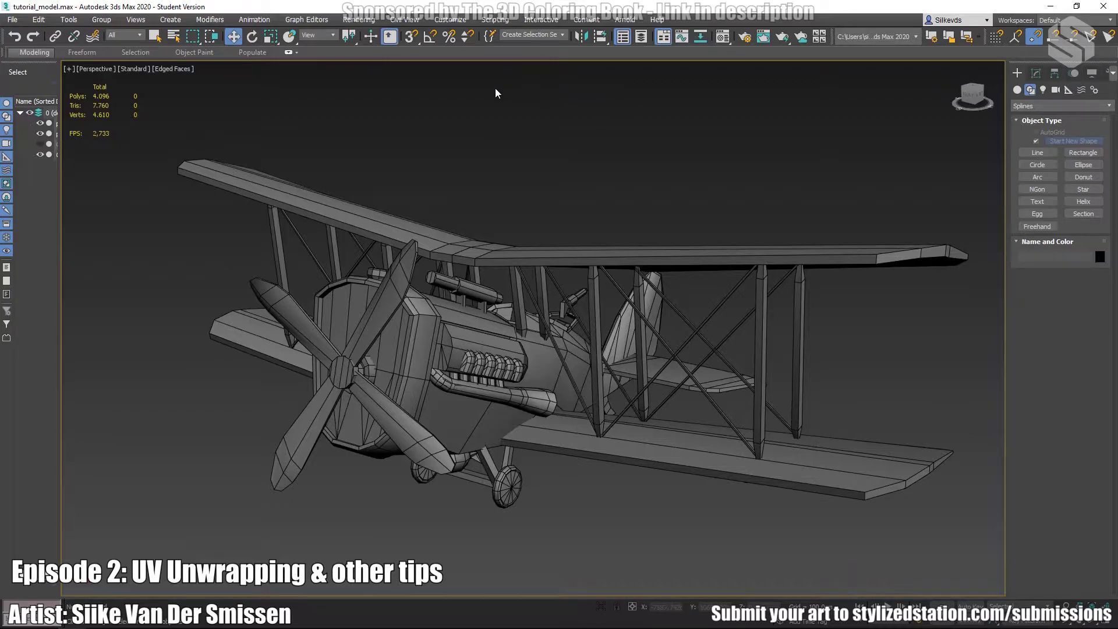
pyautogui.keyDown('alt'); pyautogui.moveTo(495, 93); pyautogui.dragTo(528, 142, button='middle'); pyautogui.keyUp('alt')
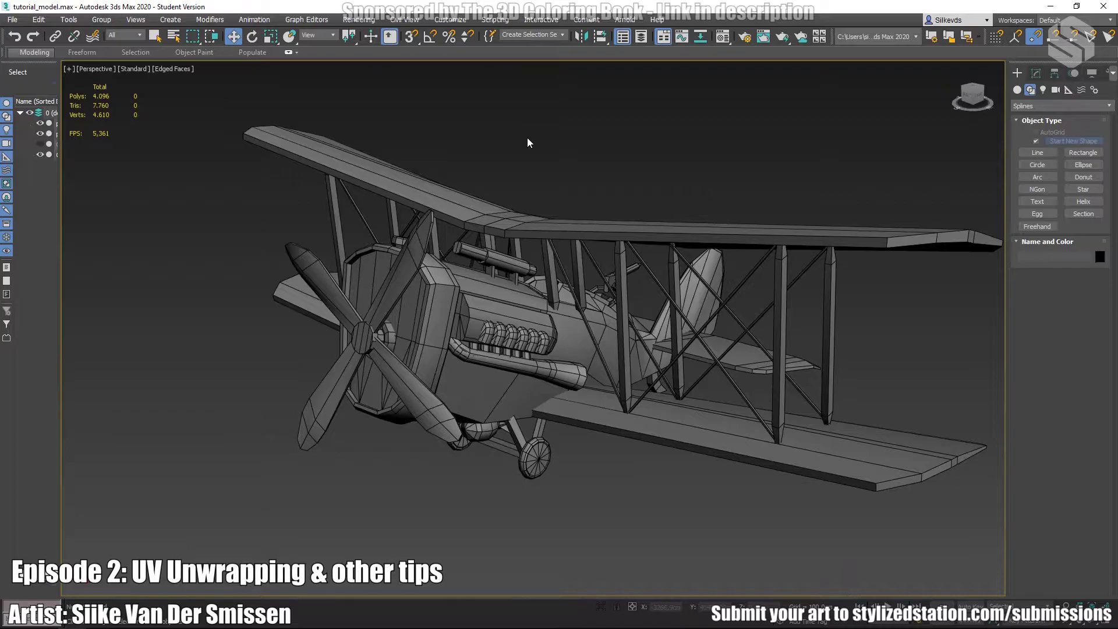
pyautogui.moveTo(529, 142); pyautogui.dragTo(500, 188, button='middle')
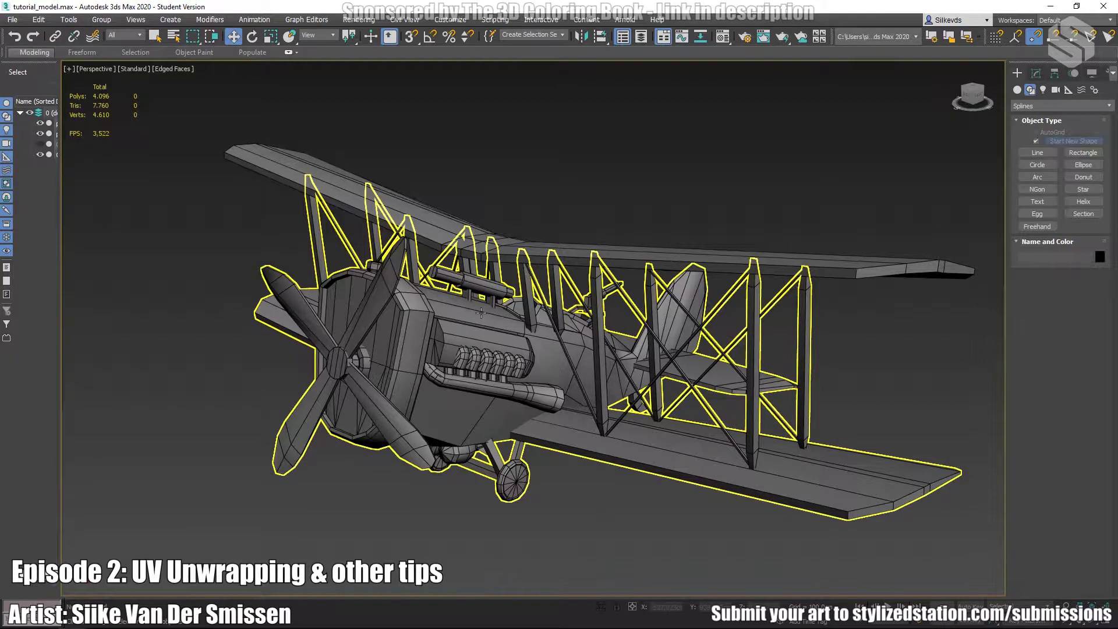
pyautogui.moveTo(631, 345); pyautogui.dragTo(571, 327, button='middle')
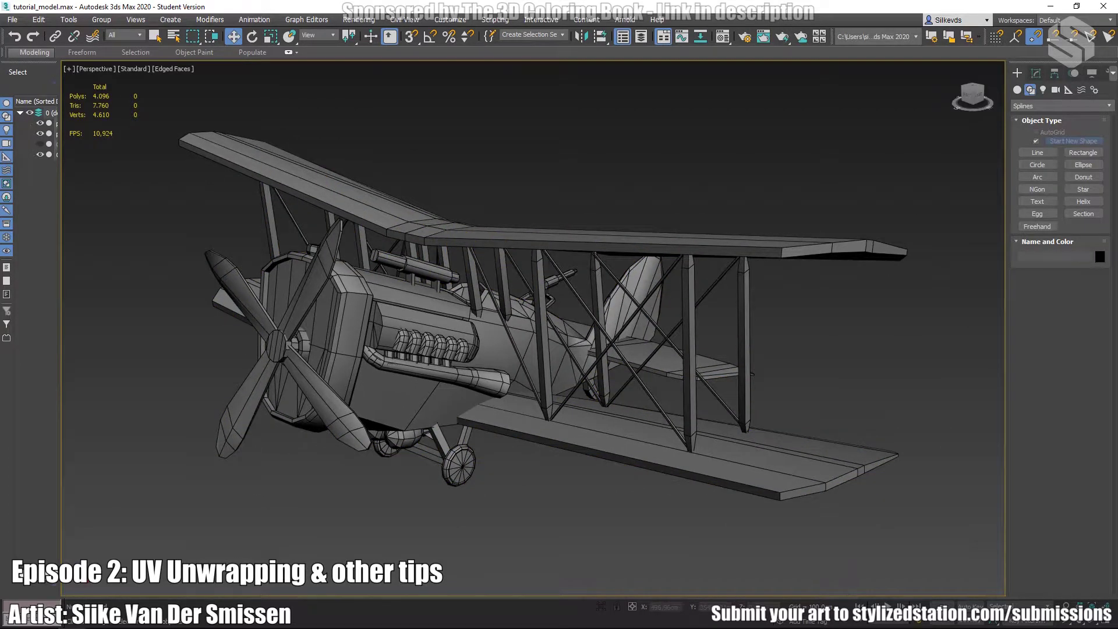
# - Examine the exposed wooden wing frame in the biplane reference photo and place the photo beside the model
pyautogui.moveTo(1117, 314); pyautogui.dragTo(344, 301, button='right')
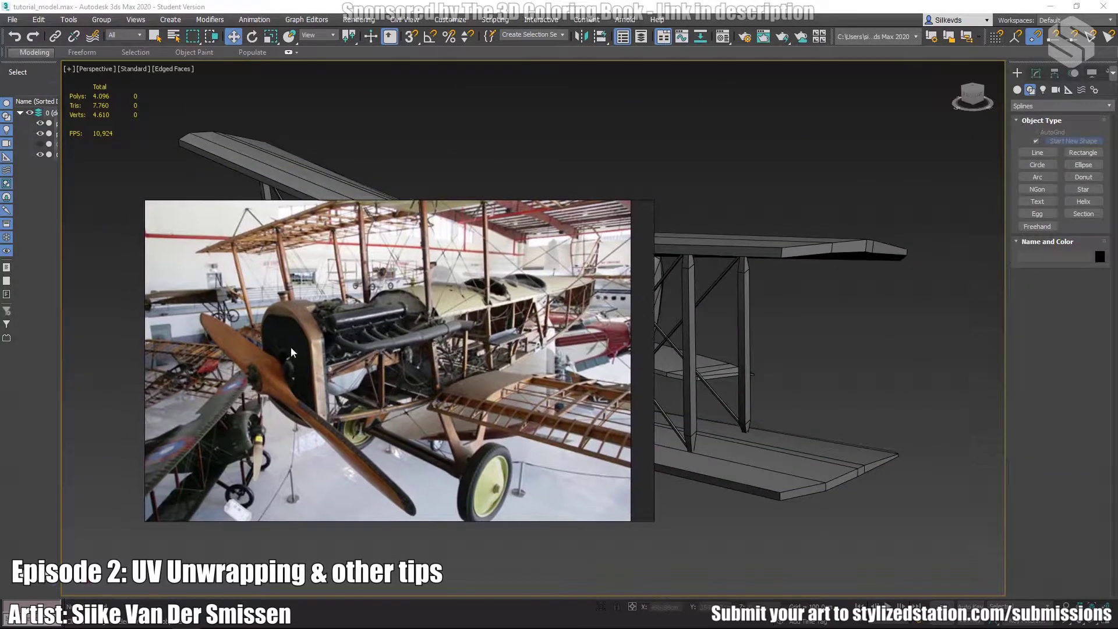
pyautogui.scroll(-5, 340, 445)
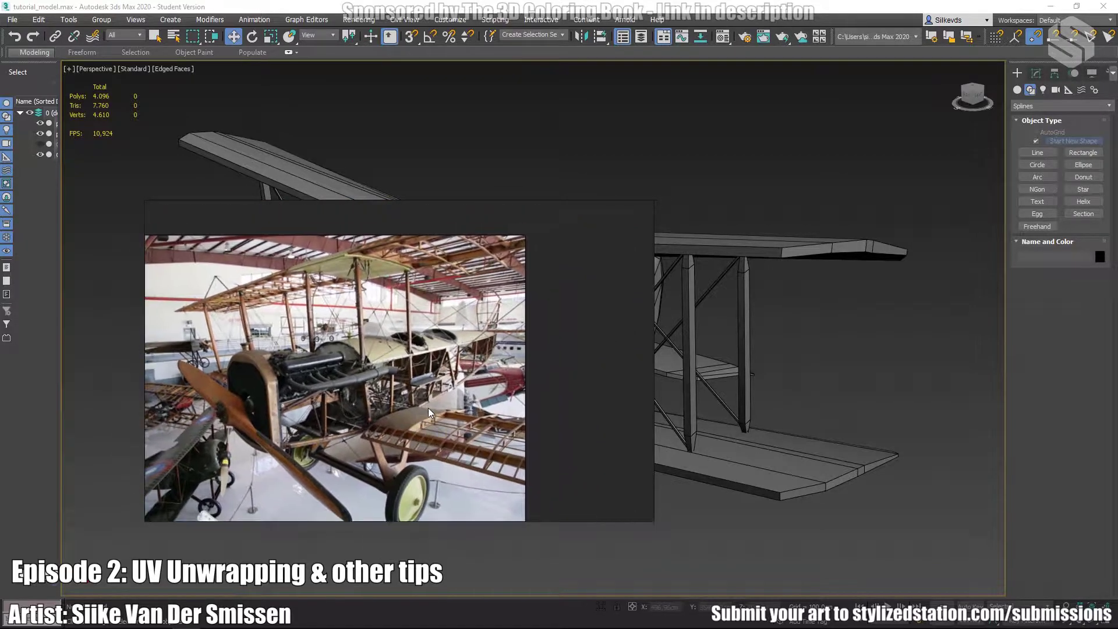
pyautogui.scroll(-2, 472, 357)
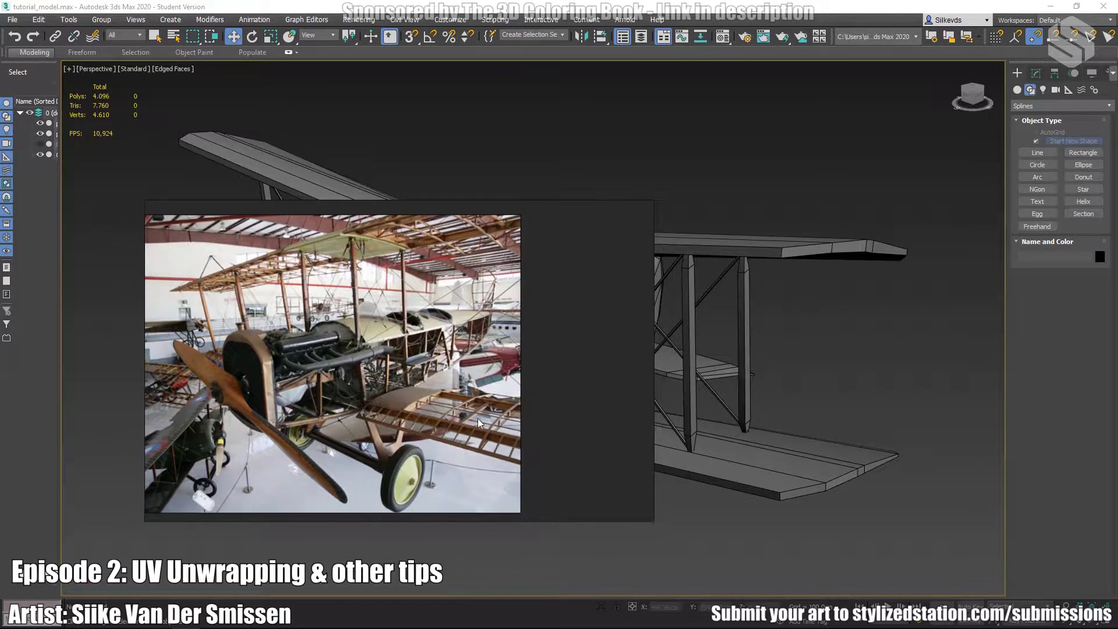
pyautogui.moveTo(462, 444); pyautogui.dragTo(389, 396, button='middle')
pyautogui.scroll(4, 353, 418)
pyautogui.scroll(2, 293, 400)
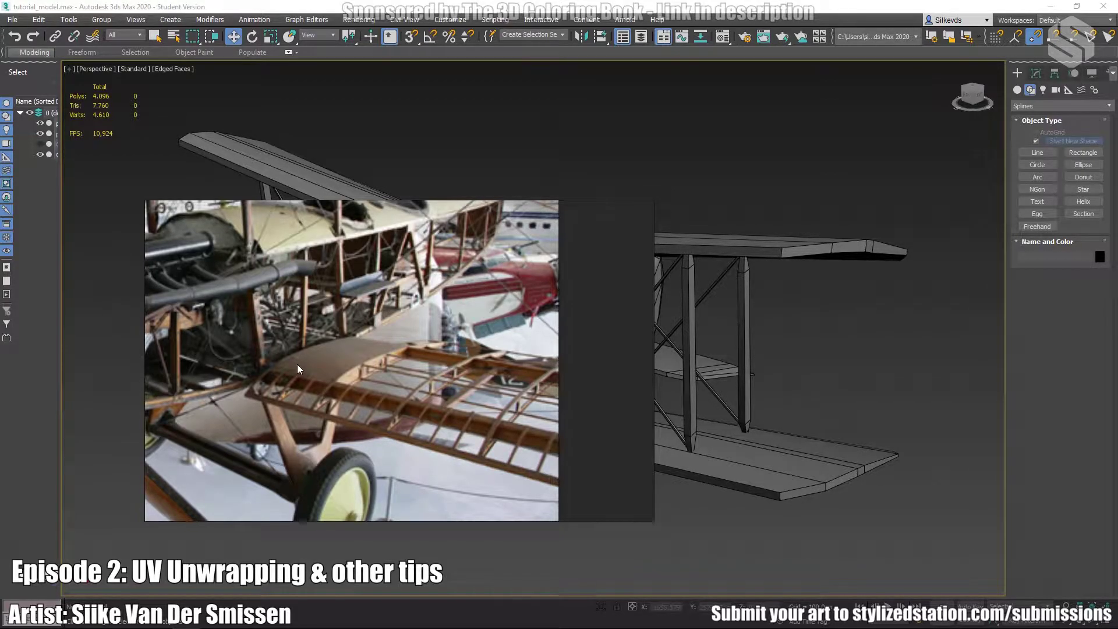
pyautogui.moveTo(297, 364); pyautogui.dragTo(340, 344)
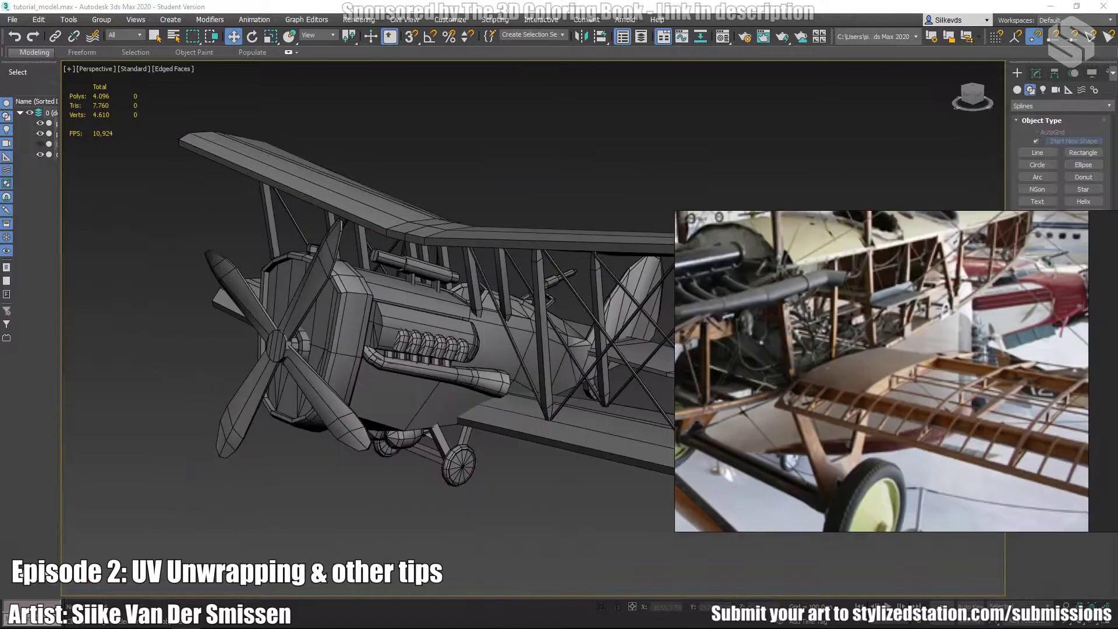
# - In the Top view, draw a closed Line spline tracing the upper wing's outline on one side of the centre section
pyautogui.moveTo(664, 384); pyautogui.dragTo(676, 344, button='middle')
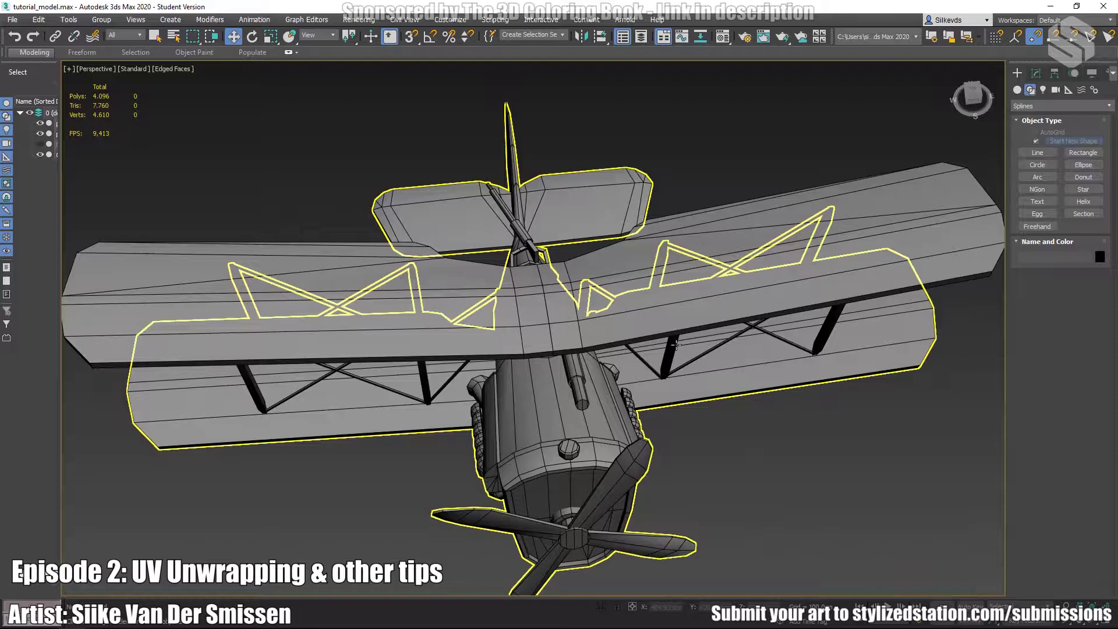
pyautogui.press('t')
pyautogui.click(1037, 152)
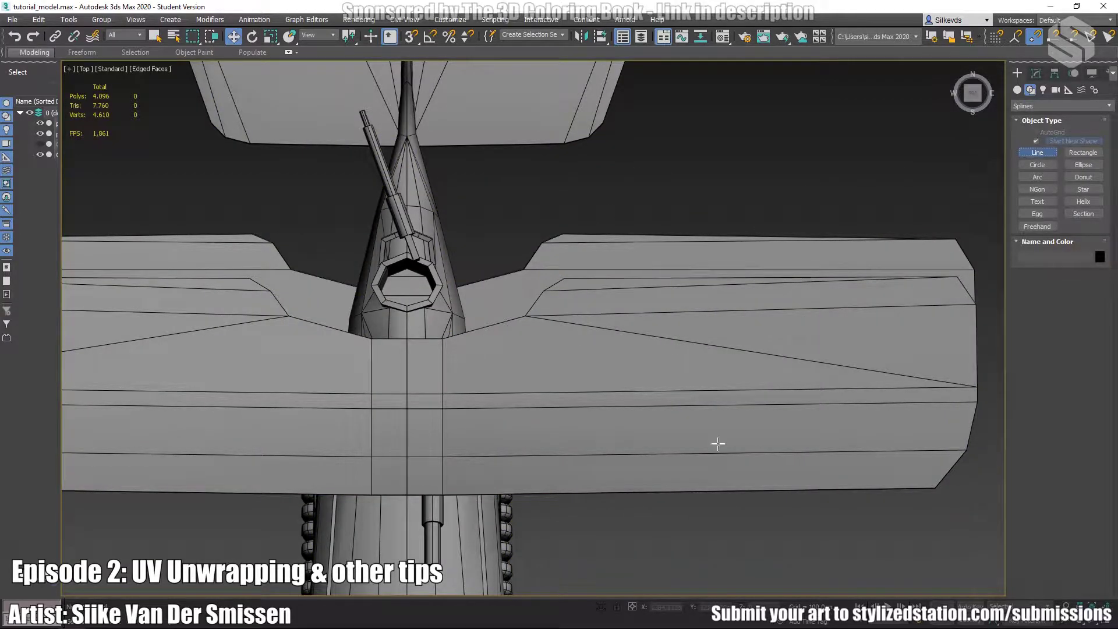
pyautogui.click(442, 490)
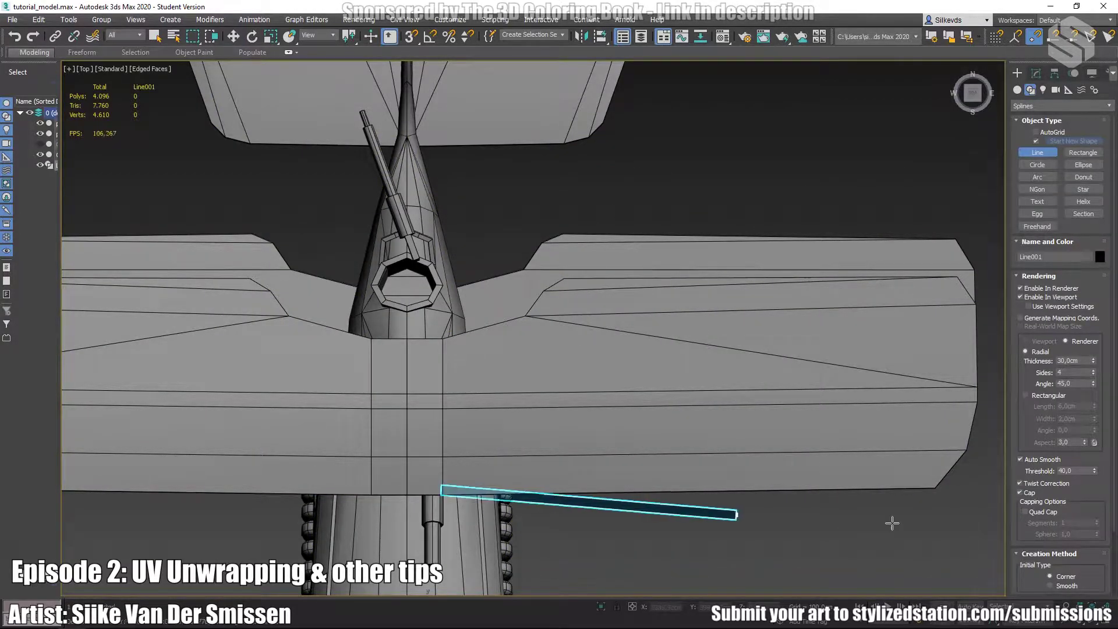
pyautogui.click(938, 484)
pyautogui.click(959, 453)
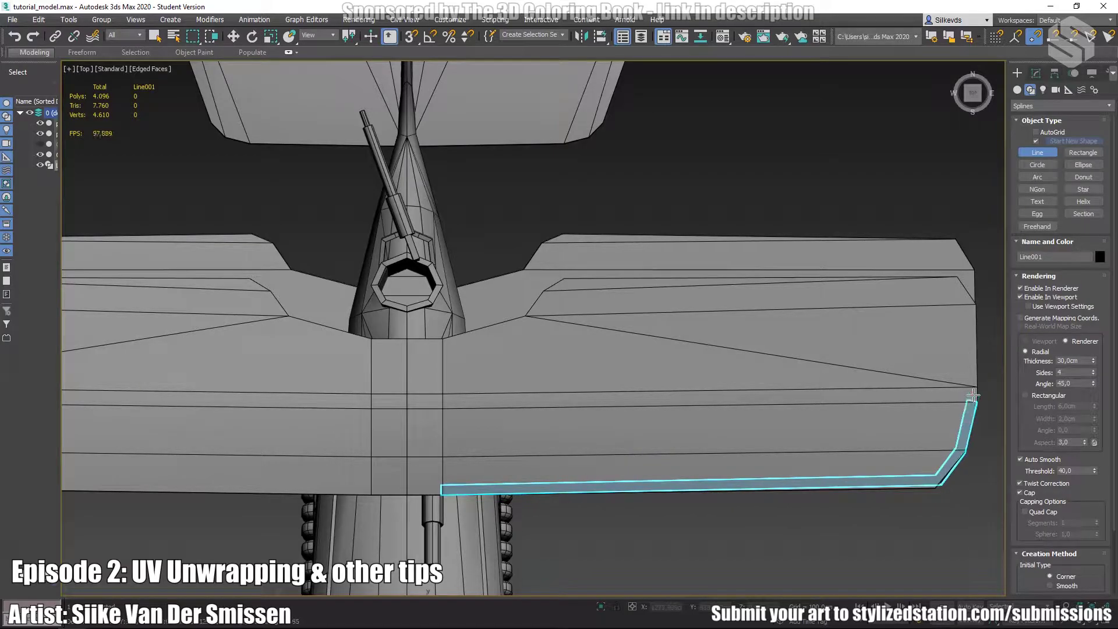
pyautogui.click(973, 401)
pyautogui.click(964, 296)
pyautogui.click(954, 277)
pyautogui.click(564, 280)
pyautogui.click(544, 290)
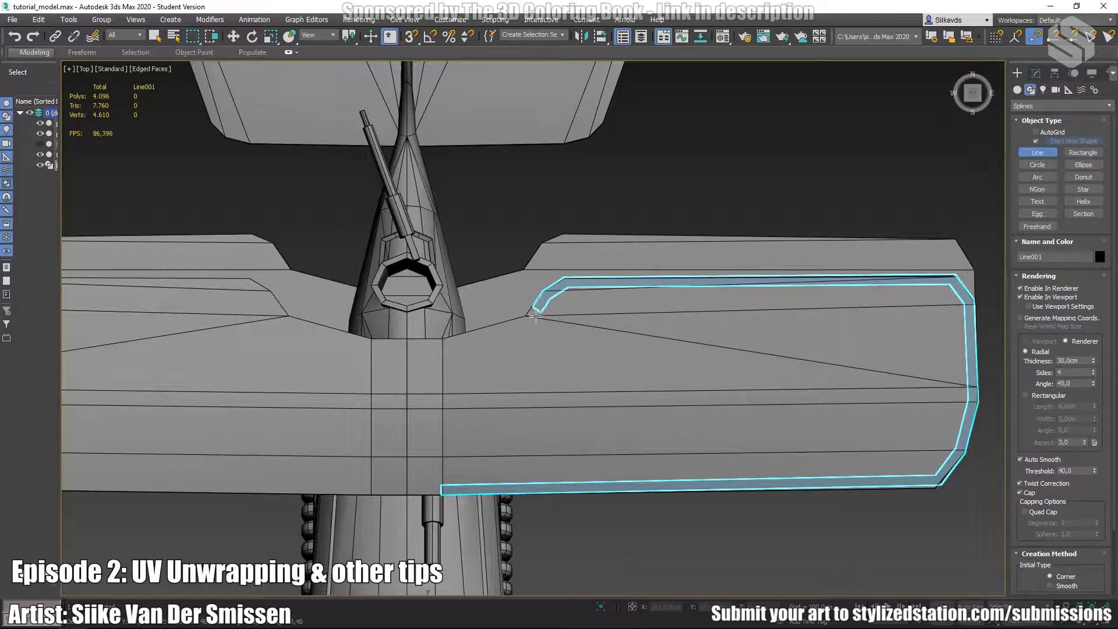
pyautogui.click(527, 315)
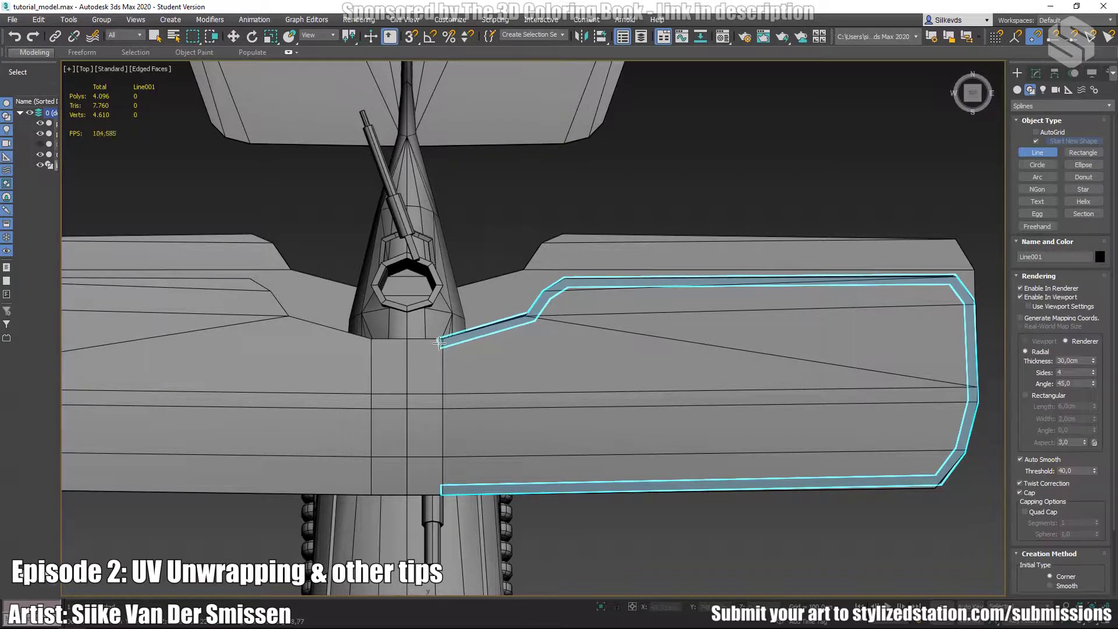
pyautogui.click(440, 341)
pyautogui.click(443, 490)
pyautogui.click(540, 326)
pyautogui.rightClick(634, 353)
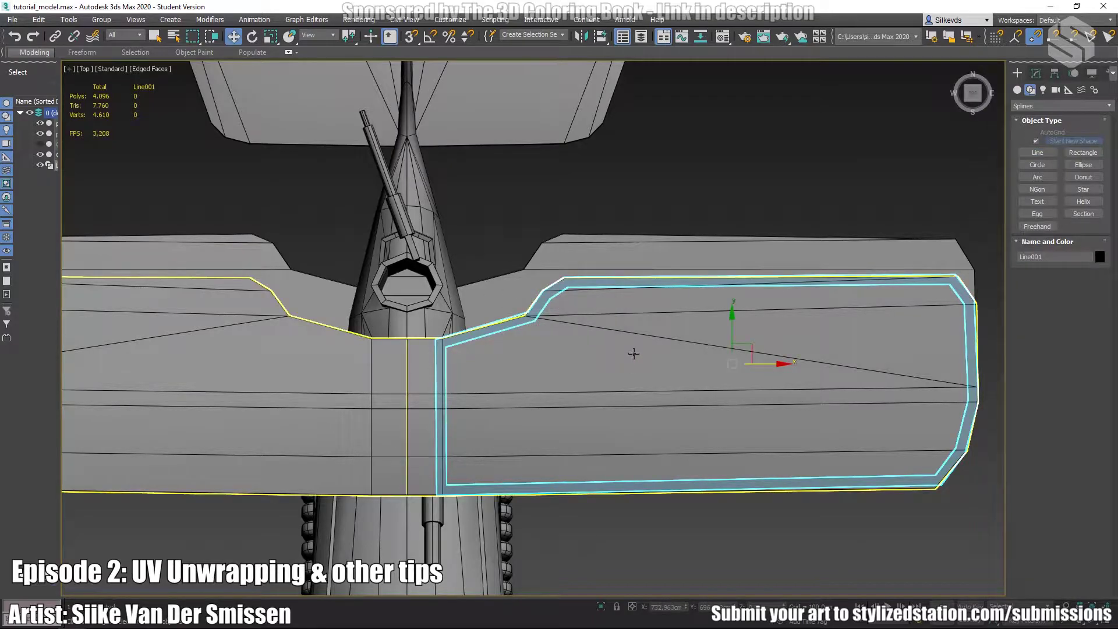
# - Compare the height and slope of the flat spline outline with the angled upper wing in perspective
pyautogui.press('p')
pyautogui.keyDown('alt'); pyautogui.moveTo(634, 354); pyautogui.dragTo(524, 271, button='middle'); pyautogui.keyUp('alt')
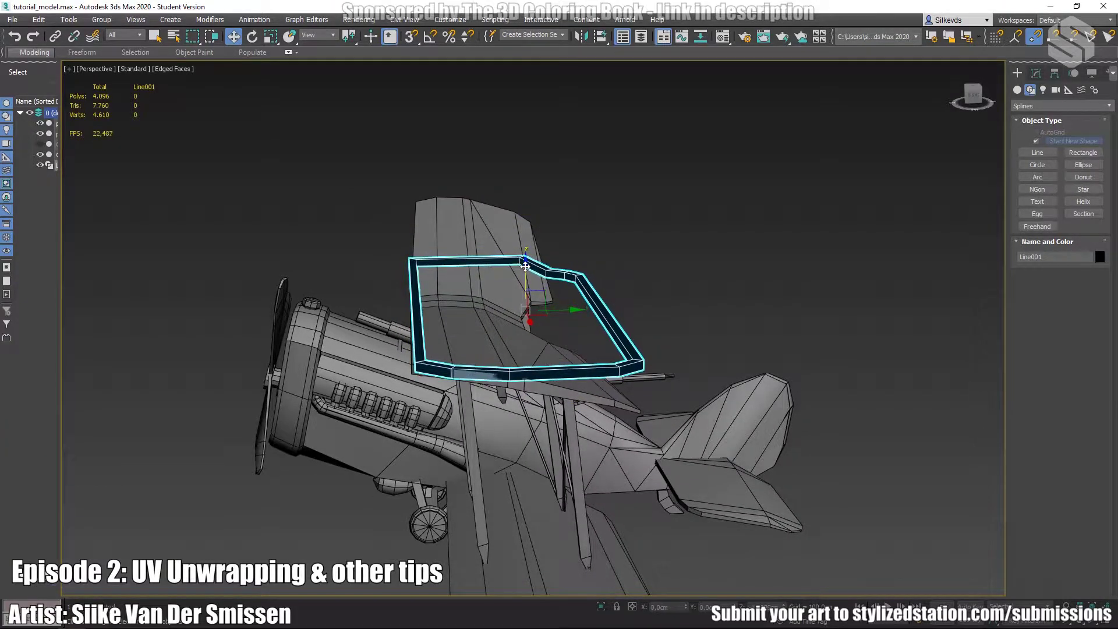
pyautogui.scroll(5, 434, 367)
pyautogui.keyDown('alt'); pyautogui.moveTo(434, 367); pyautogui.dragTo(545, 77, button='middle'); pyautogui.keyUp('alt')
pyautogui.scroll(-5, 669, 252)
pyautogui.scroll(-4, 636, 274)
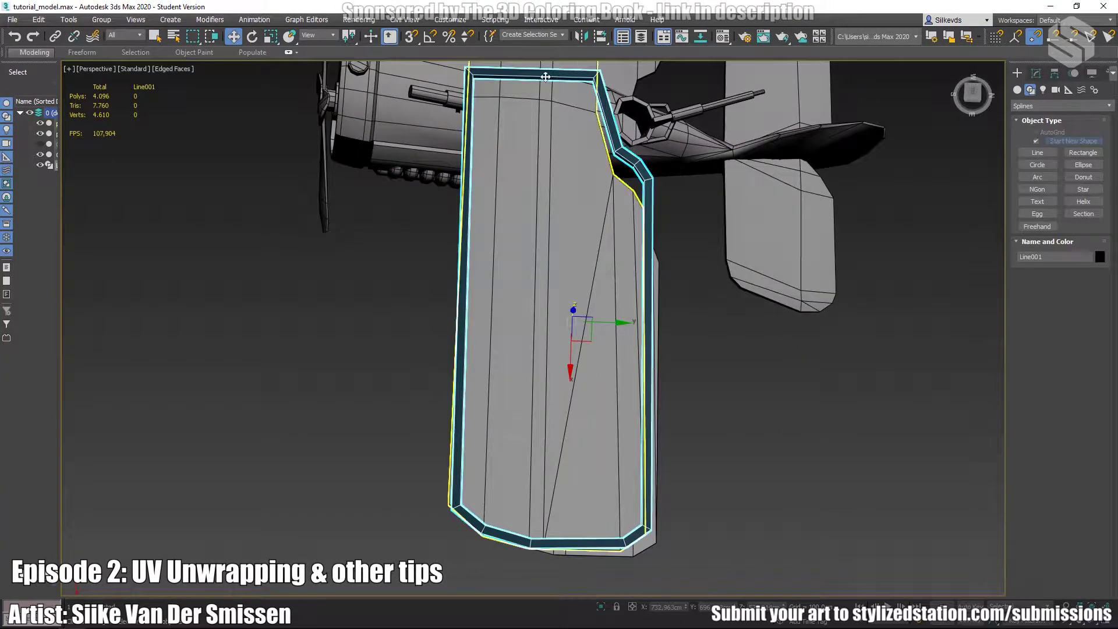
pyautogui.moveTo(601, 477); pyautogui.dragTo(570, 533, button='middle')
pyautogui.keyDown('alt'); pyautogui.moveTo(570, 533); pyautogui.dragTo(543, 467, button='middle'); pyautogui.keyUp('alt')
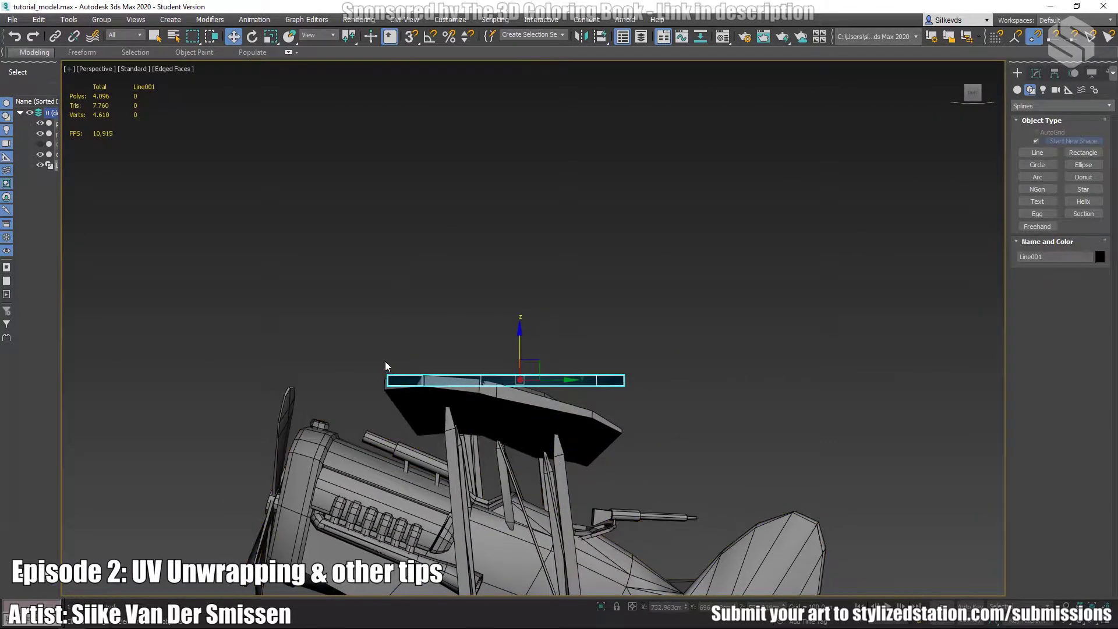
pyautogui.keyDown('alt'); pyautogui.moveTo(615, 367); pyautogui.dragTo(648, 350, button='middle'); pyautogui.keyUp('alt')
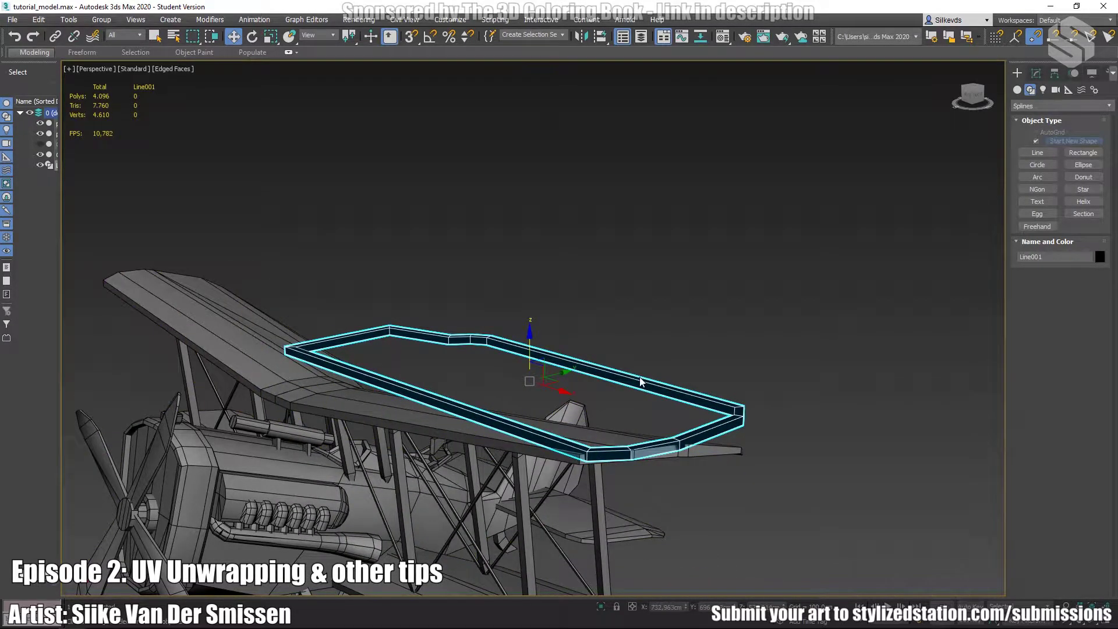
pyautogui.keyDown('alt'); pyautogui.moveTo(630, 421); pyautogui.dragTo(687, 479, button='middle'); pyautogui.keyUp('alt')
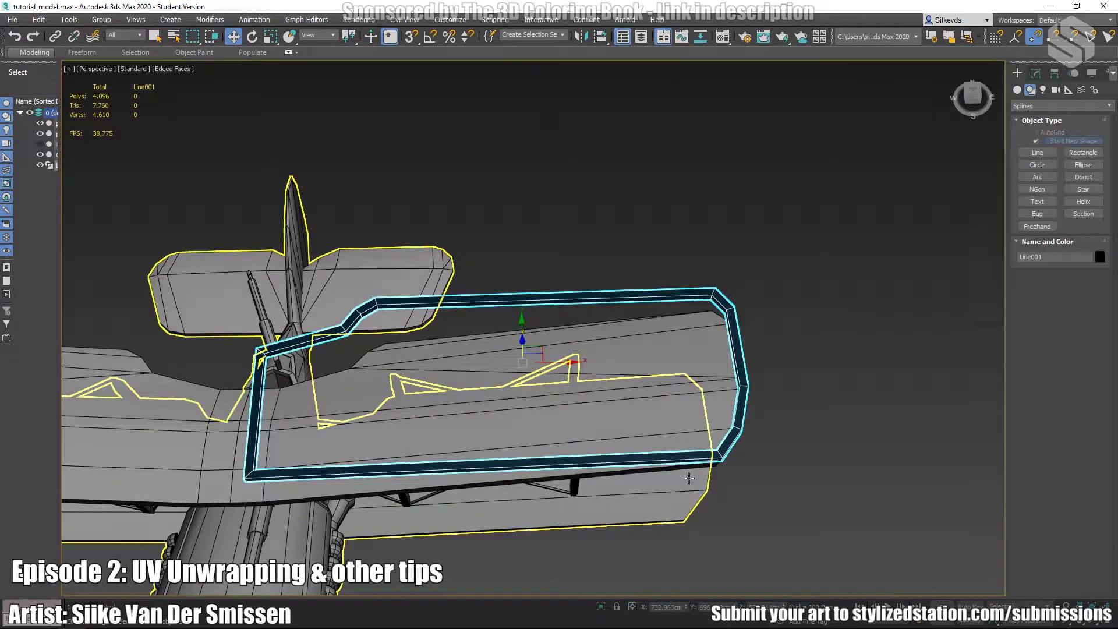
# - Delete the traced wing outline and unhide the ready-made rib frame on one half of the upper wing
pyautogui.press('Delete')
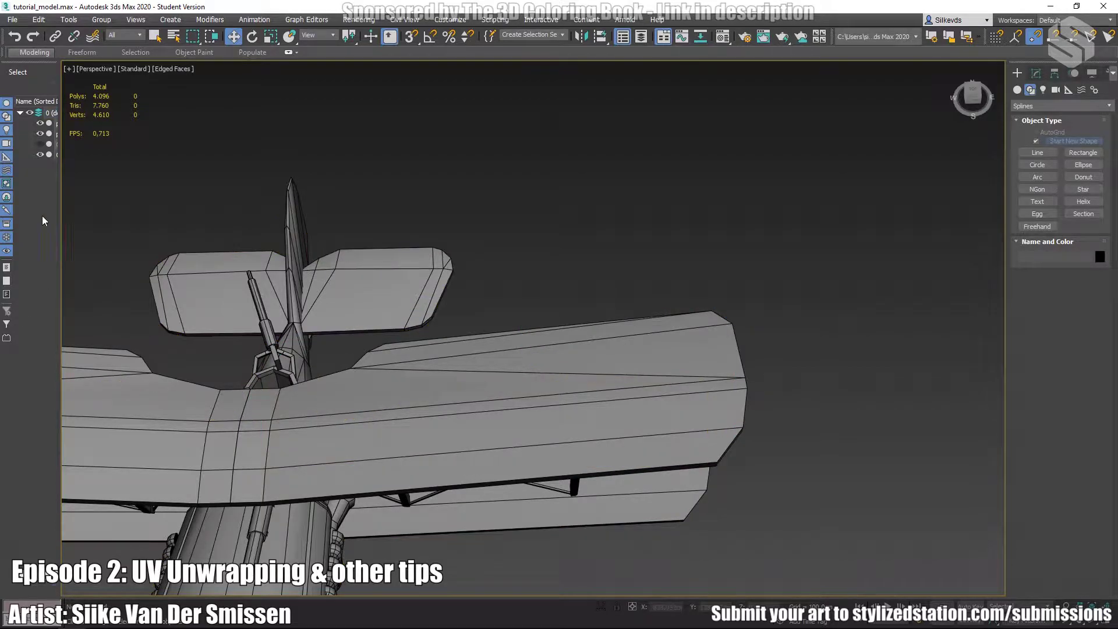
pyautogui.click(38, 144)
pyautogui.moveTo(380, 489); pyautogui.dragTo(405, 411, button='middle')
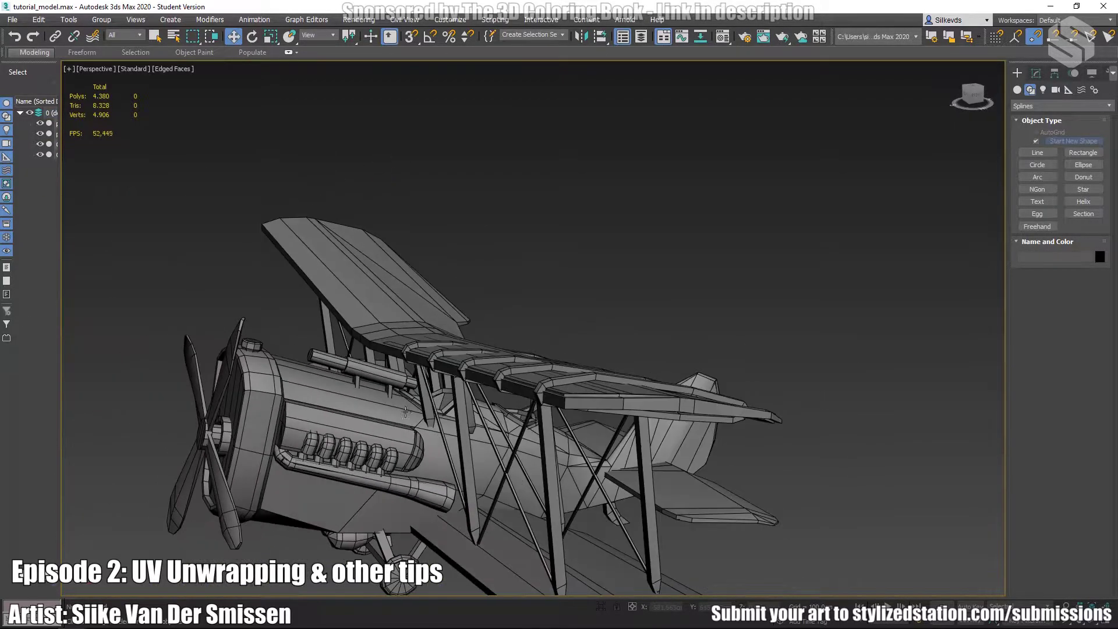
pyautogui.click(566, 386)
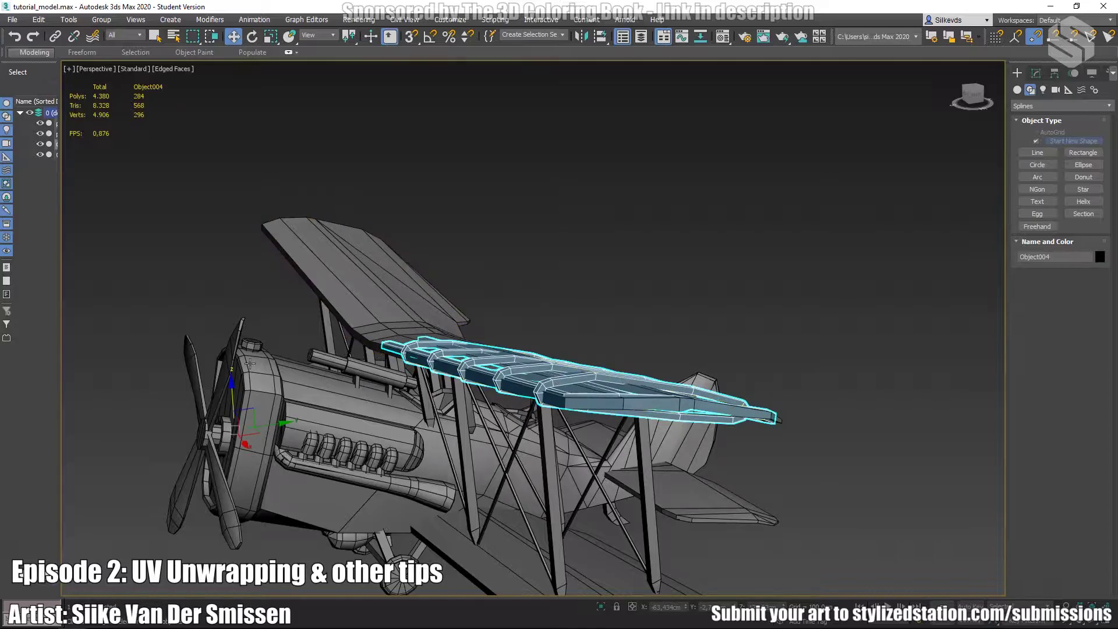
pyautogui.keyDown('alt'); pyautogui.moveTo(233, 382); pyautogui.dragTo(494, 297, button='middle'); pyautogui.keyUp('alt')
pyautogui.scroll(3, 604, 279)
pyautogui.moveTo(493, 297); pyautogui.dragTo(494, 470, button='middle')
pyautogui.click(719, 233)
pyautogui.scroll(-3, 251, 361)
pyautogui.keyDown('alt'); pyautogui.moveTo(251, 361); pyautogui.dragTo(475, 392, button='middle'); pyautogui.keyUp('alt')
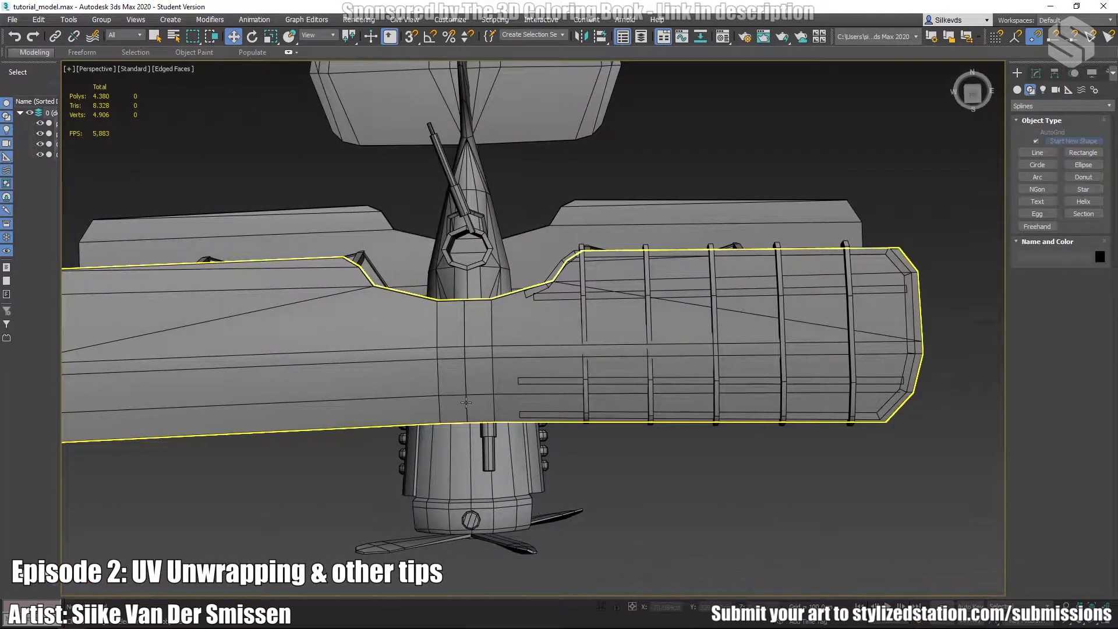
# - At the upper wing's Editable Poly level beneath Symmetry, extend its open border past the centre section toward the rib frame
pyautogui.click(426, 382)
pyautogui.scroll(4, 579, 218)
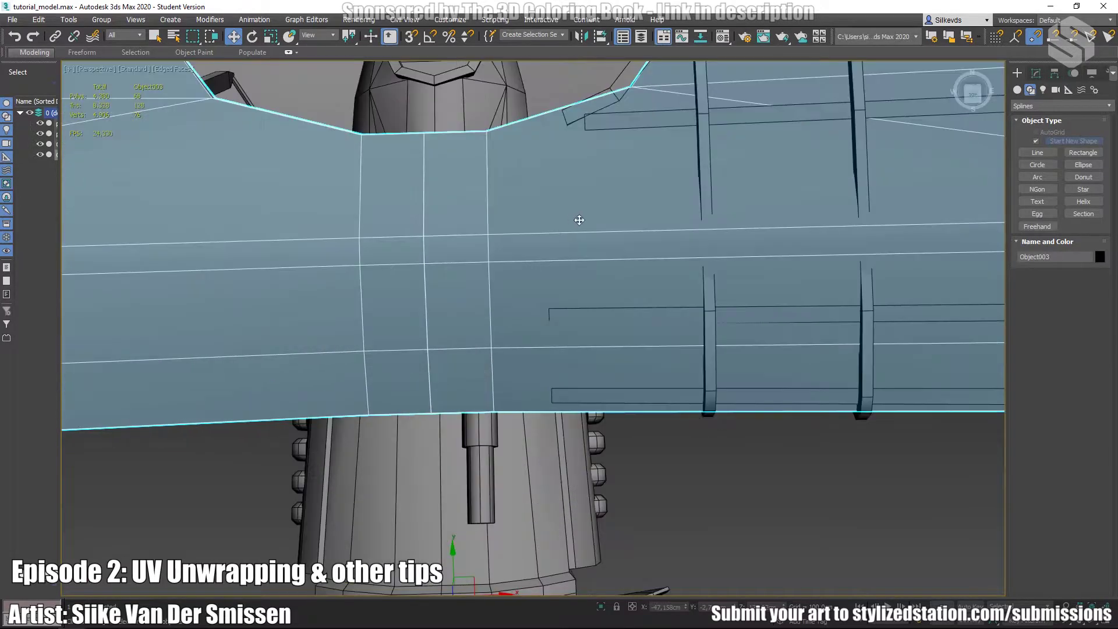
pyautogui.moveTo(579, 217); pyautogui.dragTo(419, 379, button='middle')
pyautogui.scroll(-3, 441, 336)
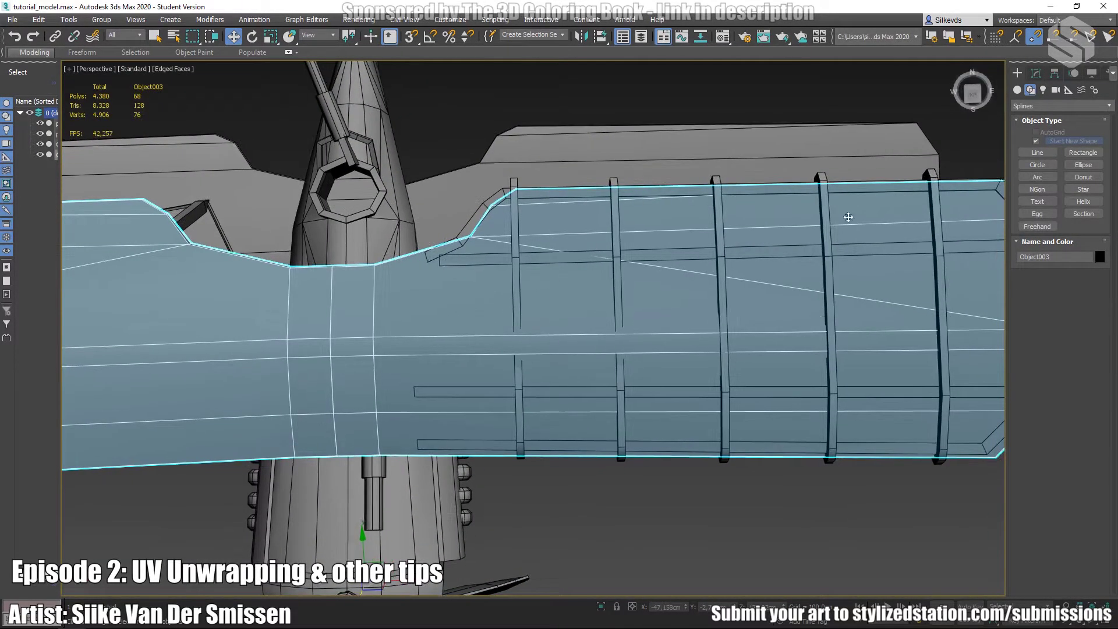
pyautogui.click(1037, 73)
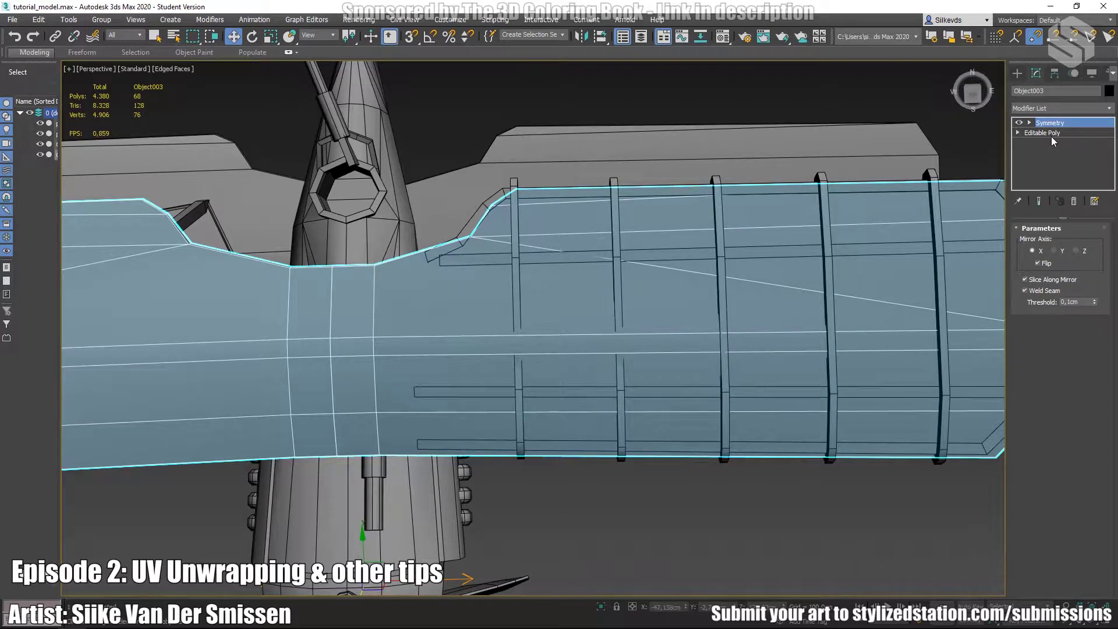
pyautogui.click(1071, 134)
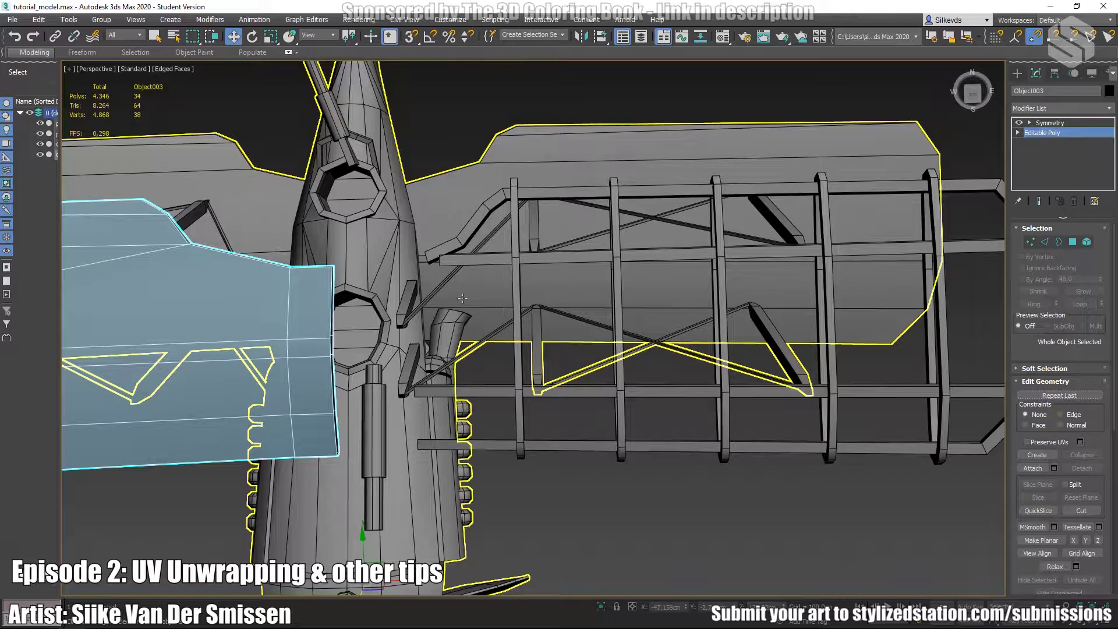
pyautogui.press('3')
pyautogui.keyDown('alt'); pyautogui.moveTo(522, 263); pyautogui.dragTo(576, 381, button='middle'); pyautogui.keyUp('alt')
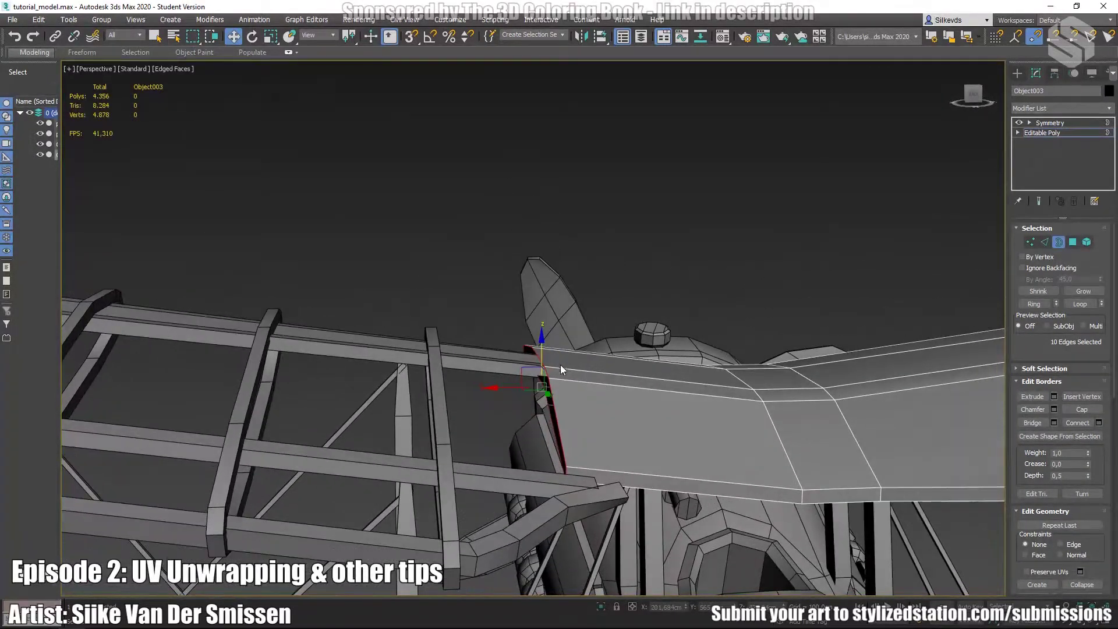
# - Lower the two rear corner vertices of the extended wing edge toward the rib frame
pyautogui.press('1')
pyautogui.keyDown('alt'); pyautogui.moveTo(590, 489); pyautogui.dragTo(545, 332, button='middle'); pyautogui.keyUp('alt')
pyautogui.click(531, 461)
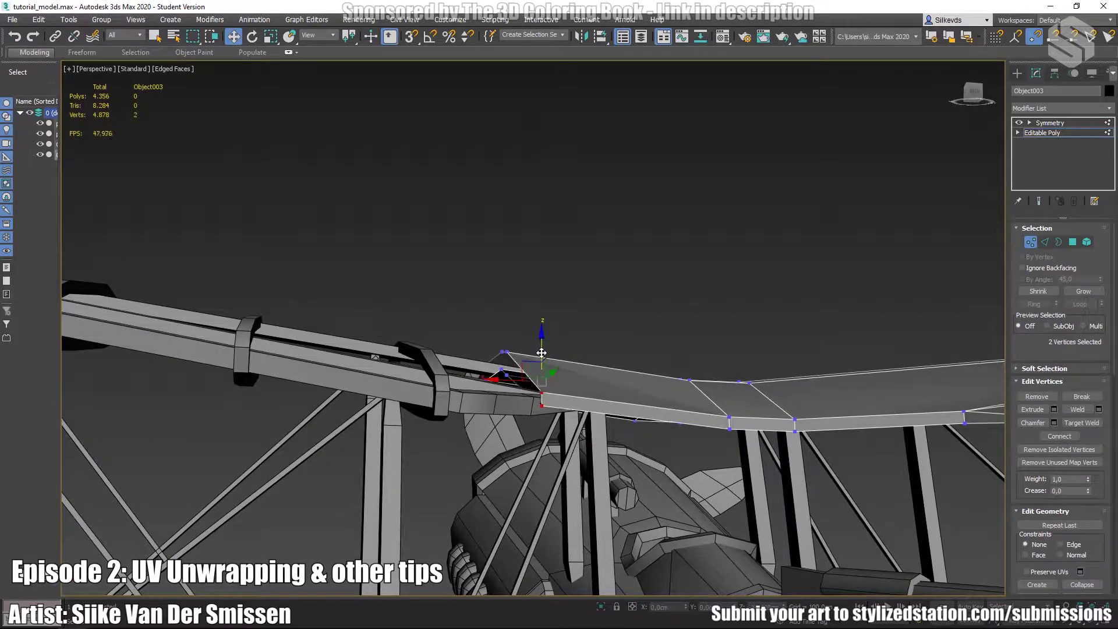
pyautogui.moveTo(541, 354); pyautogui.dragTo(541, 376)
pyautogui.click(542, 409)
# - Shift the vertices along the extended wing edge sideways by different amounts to give the covering an uneven, broken edge
pyautogui.keyDown('alt'); pyautogui.moveTo(541, 374); pyautogui.dragTo(629, 354, button='middle'); pyautogui.keyUp('alt')
pyautogui.moveTo(568, 410); pyautogui.dragTo(571, 410)
pyautogui.moveTo(523, 351); pyautogui.dragTo(573, 353)
pyautogui.moveTo(564, 313); pyautogui.dragTo(565, 313)
pyautogui.moveTo(573, 309); pyautogui.dragTo(562, 309)
pyautogui.moveTo(584, 301); pyautogui.dragTo(555, 308)
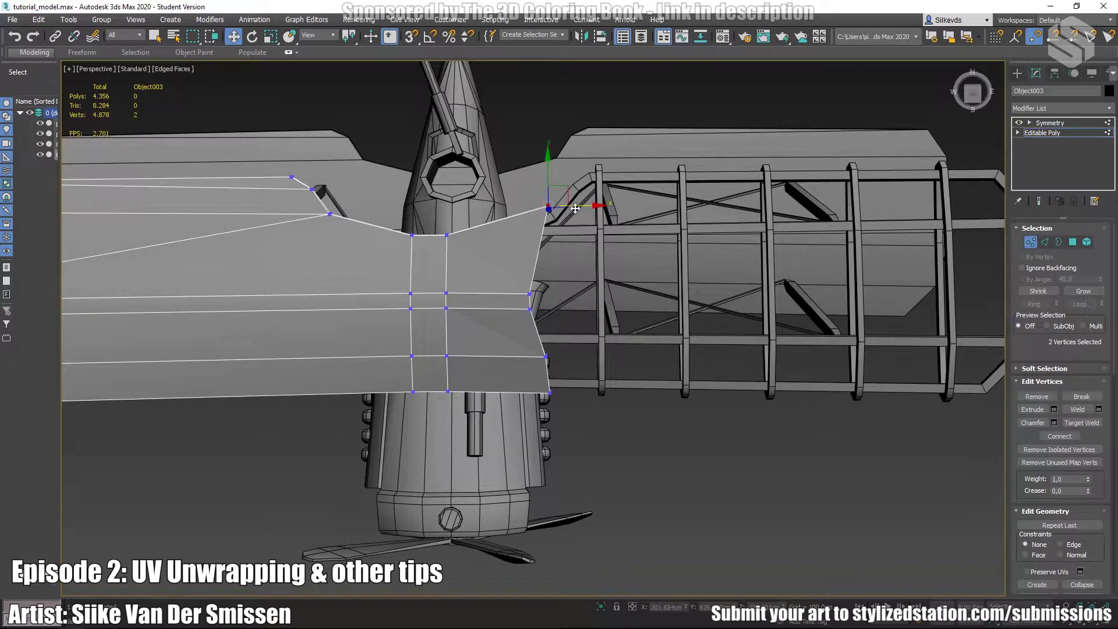
pyautogui.keyDown('alt'); pyautogui.moveTo(726, 310); pyautogui.dragTo(556, 250, button='middle'); pyautogui.keyUp('alt')
pyautogui.moveTo(757, 117); pyautogui.dragTo(750, 256, button='middle')
pyautogui.keyDown('alt'); pyautogui.moveTo(750, 257); pyautogui.dragTo(727, 224, button='middle'); pyautogui.keyUp('alt')
pyautogui.scroll(4, 540, 254)
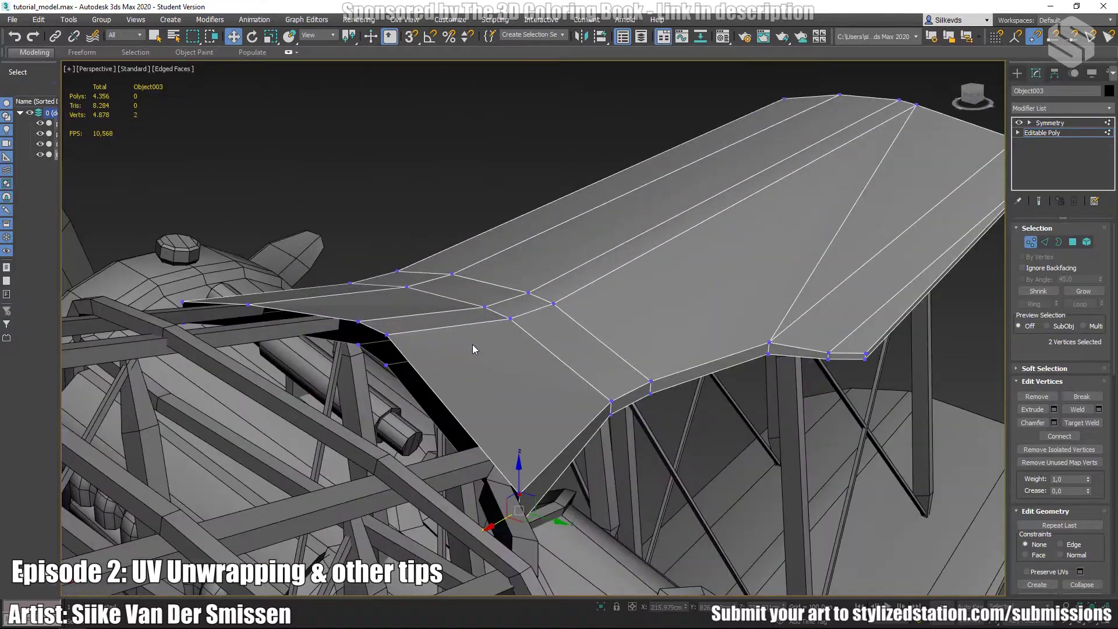
# - Bridge the open upper and lower edges at the broken end of the upper wing covering
pyautogui.press('2')
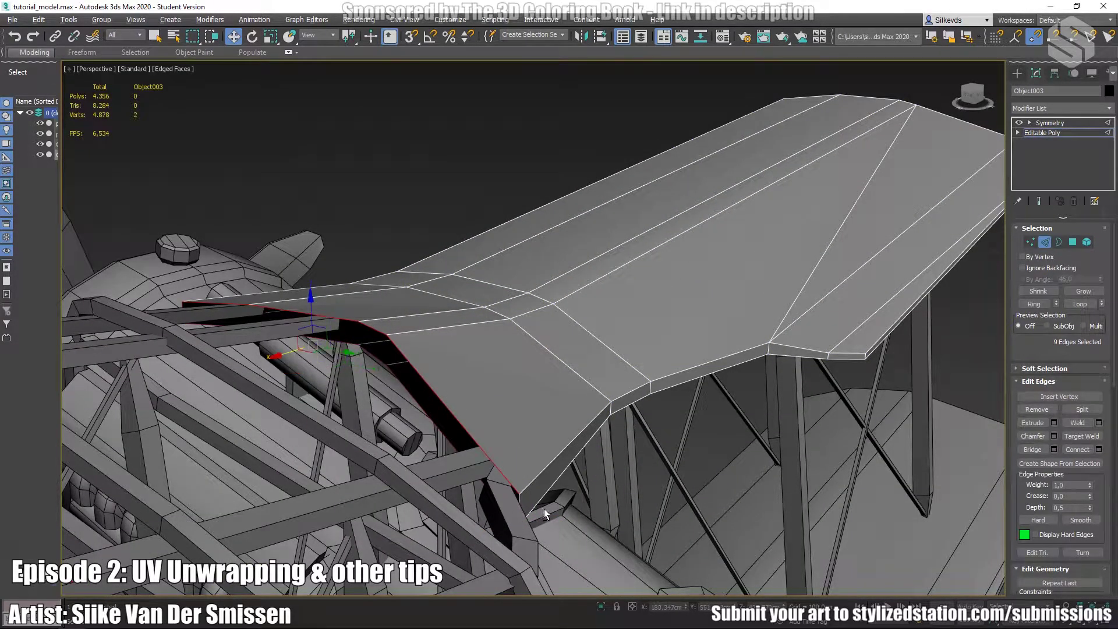
pyautogui.keyDown('alt'); pyautogui.moveTo(544, 511); pyautogui.dragTo(545, 511); pyautogui.keyUp('alt')
pyautogui.scroll(-3, 546, 466)
pyautogui.keyDown('alt'); pyautogui.moveTo(546, 466); pyautogui.dragTo(502, 355, button='middle'); pyautogui.keyUp('alt')
pyautogui.scroll(8, 502, 355)
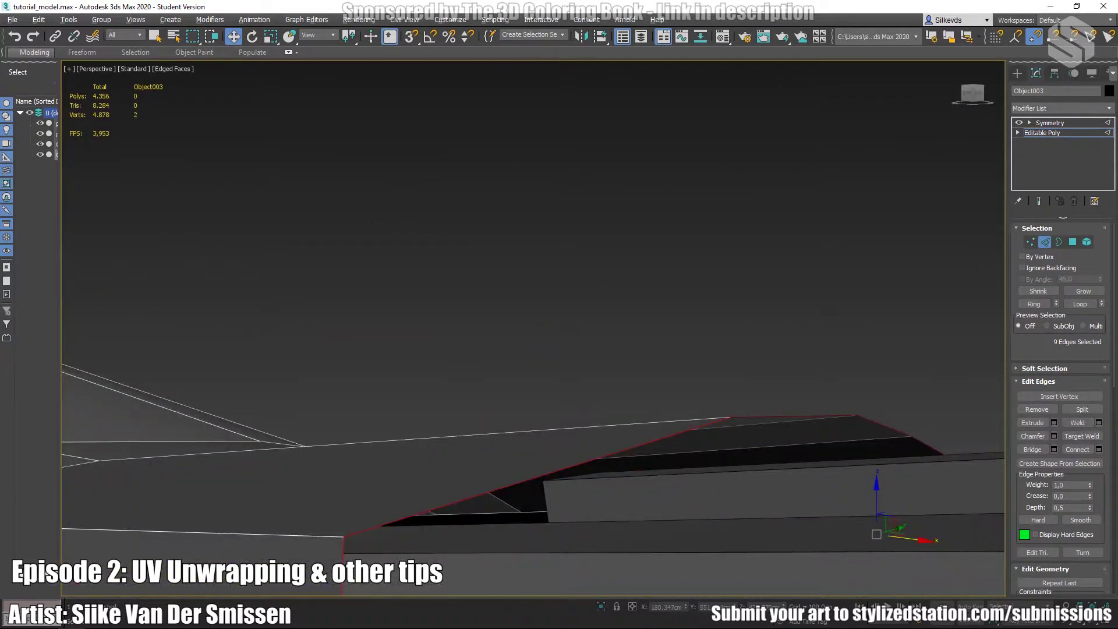
pyautogui.click(1033, 449)
pyautogui.scroll(-3, 886, 419)
pyautogui.moveTo(886, 419); pyautogui.dragTo(513, 329, button='middle')
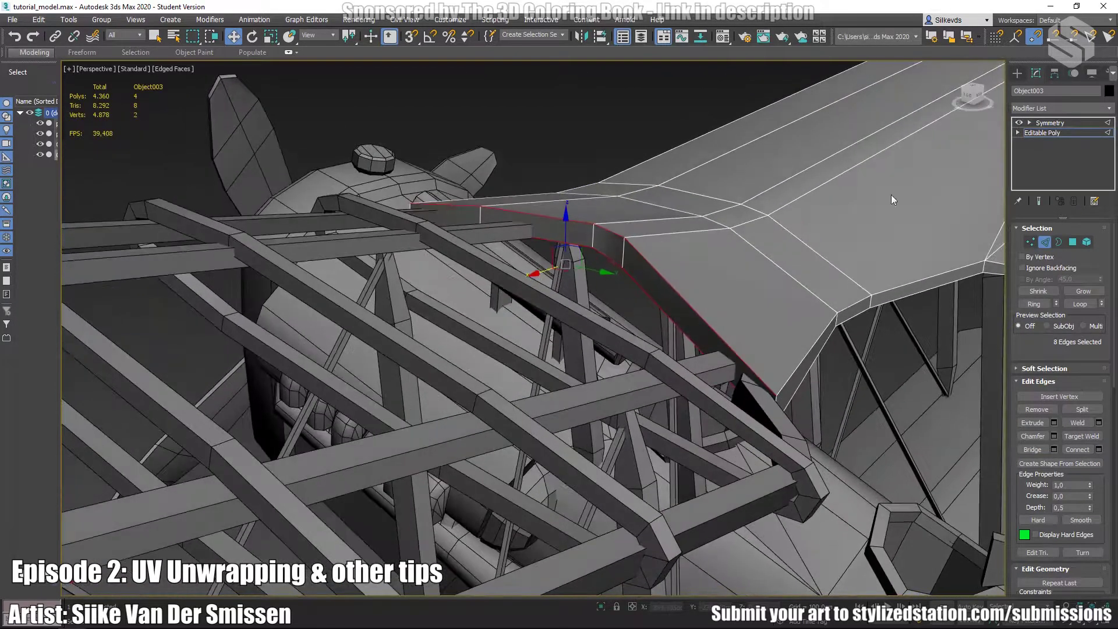
pyautogui.click(1019, 71)
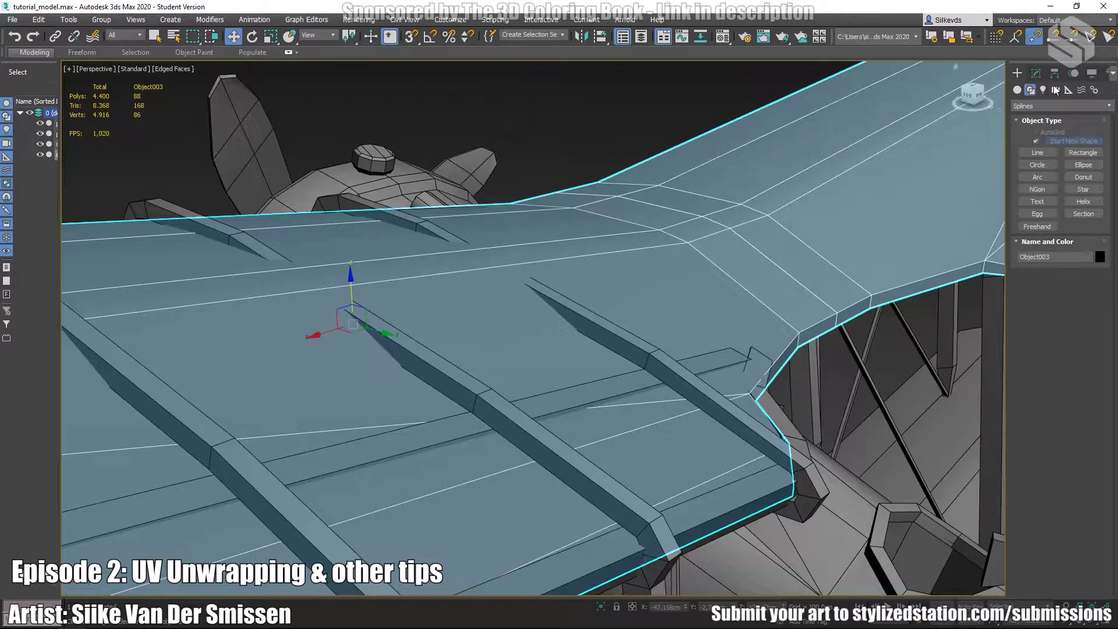
# - Delete the Symmetry modifier from the upper wing so the covering exists on one side only
pyautogui.click(1036, 73)
pyautogui.click(1029, 133)
pyautogui.keyDown('alt'); pyautogui.moveTo(639, 285); pyautogui.dragTo(574, 320, button='middle'); pyautogui.keyUp('alt')
pyautogui.click(1052, 123)
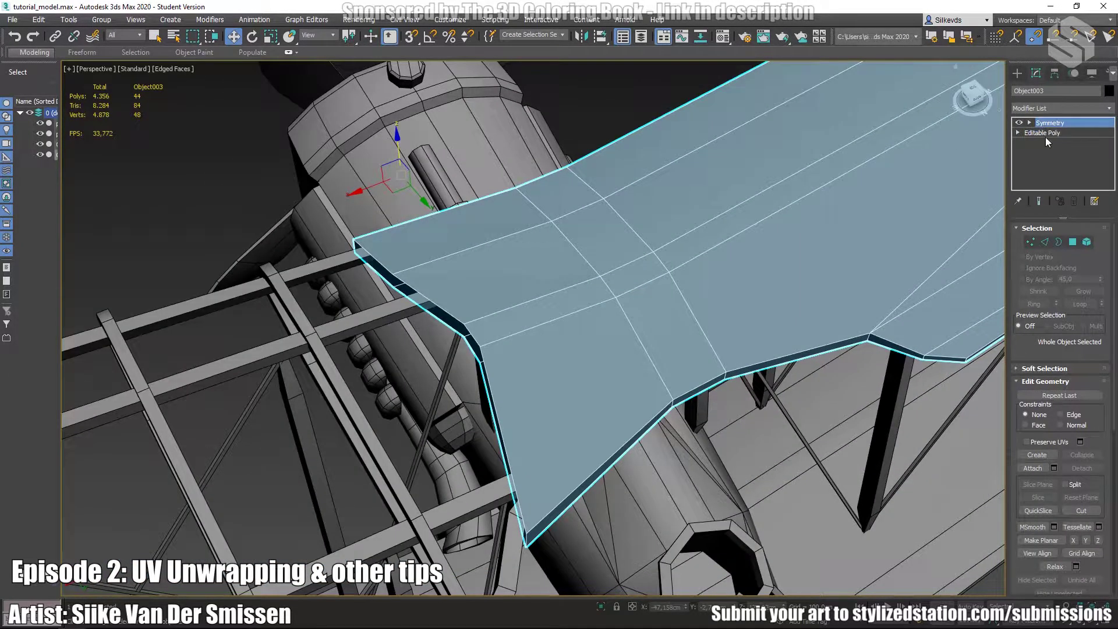
pyautogui.click(1072, 204)
# - Close the open broken end of the remaining wing covering by bridging its upper and lower border edges
pyautogui.keyDown('alt'); pyautogui.moveTo(693, 265); pyautogui.dragTo(1061, 394, button='middle'); pyautogui.keyUp('alt')
pyautogui.press('2')
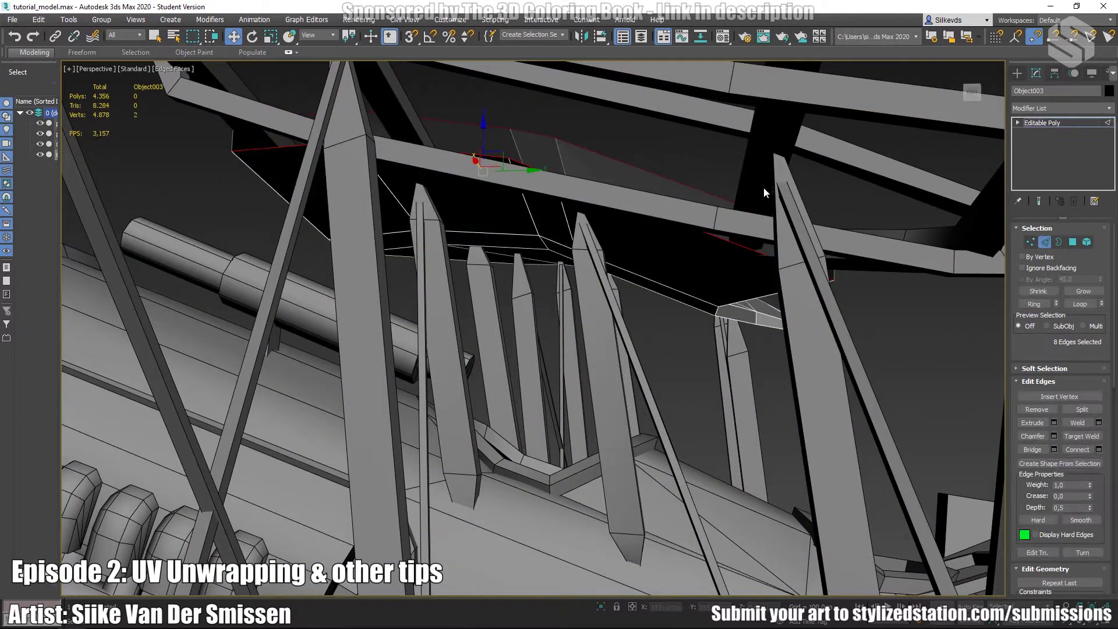
pyautogui.click(1029, 450)
pyautogui.keyDown('alt'); pyautogui.moveTo(583, 233); pyautogui.dragTo(861, 93, button='middle'); pyautogui.keyUp('alt')
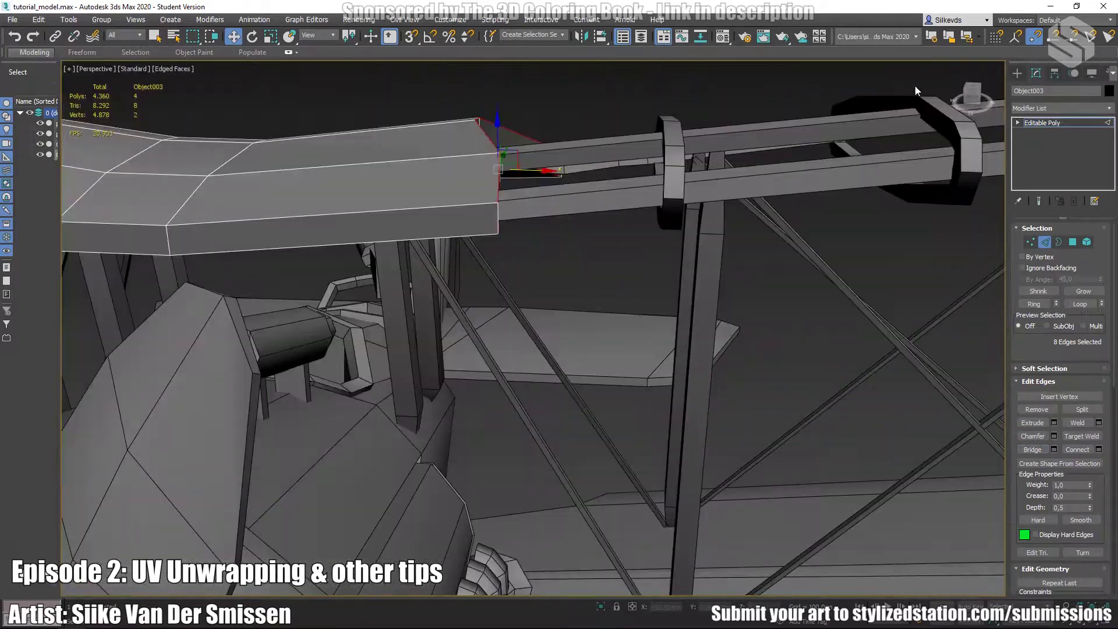
pyautogui.click(1021, 75)
# - Examine the complete biplane from the front, above and below, including the rib frame and struts
pyautogui.scroll(-5, 698, 117)
pyautogui.keyDown('alt'); pyautogui.moveTo(728, 192); pyautogui.dragTo(617, 250, button='middle'); pyautogui.keyUp('alt')
pyautogui.click(617, 250)
pyautogui.scroll(-2, 534, 300)
pyautogui.keyDown('alt'); pyautogui.moveTo(543, 385); pyautogui.dragTo(658, 304, button='middle'); pyautogui.keyUp('alt')
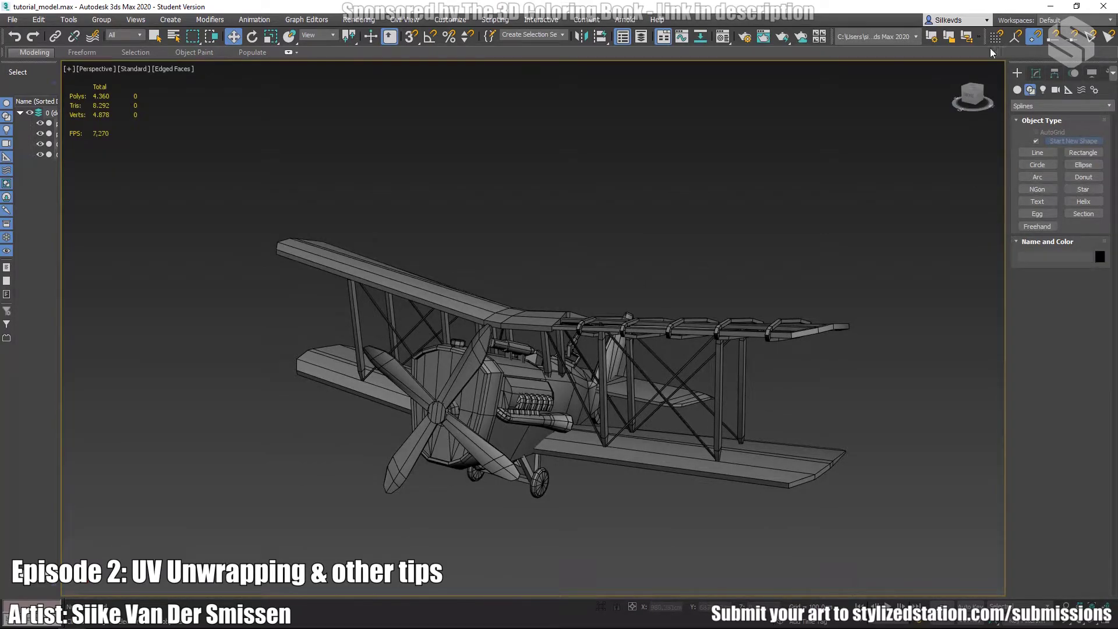
pyautogui.moveTo(583, 310); pyautogui.dragTo(645, 290, button='middle')
pyautogui.moveTo(644, 290); pyautogui.dragTo(639, 307, button='middle')
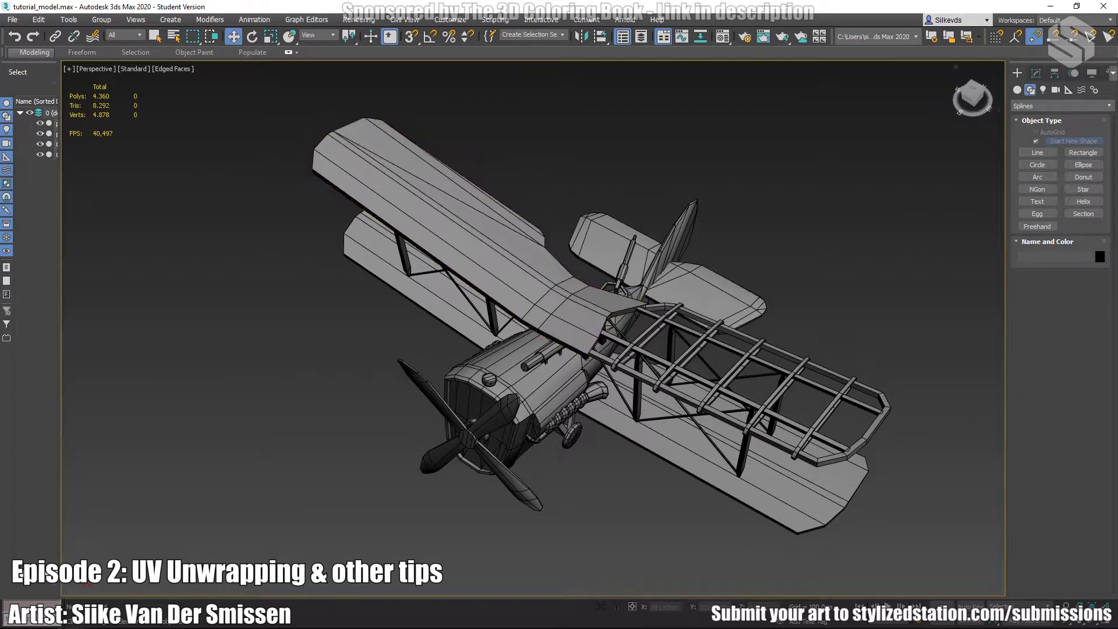
pyautogui.moveTo(640, 306); pyautogui.dragTo(623, 235, button='middle')
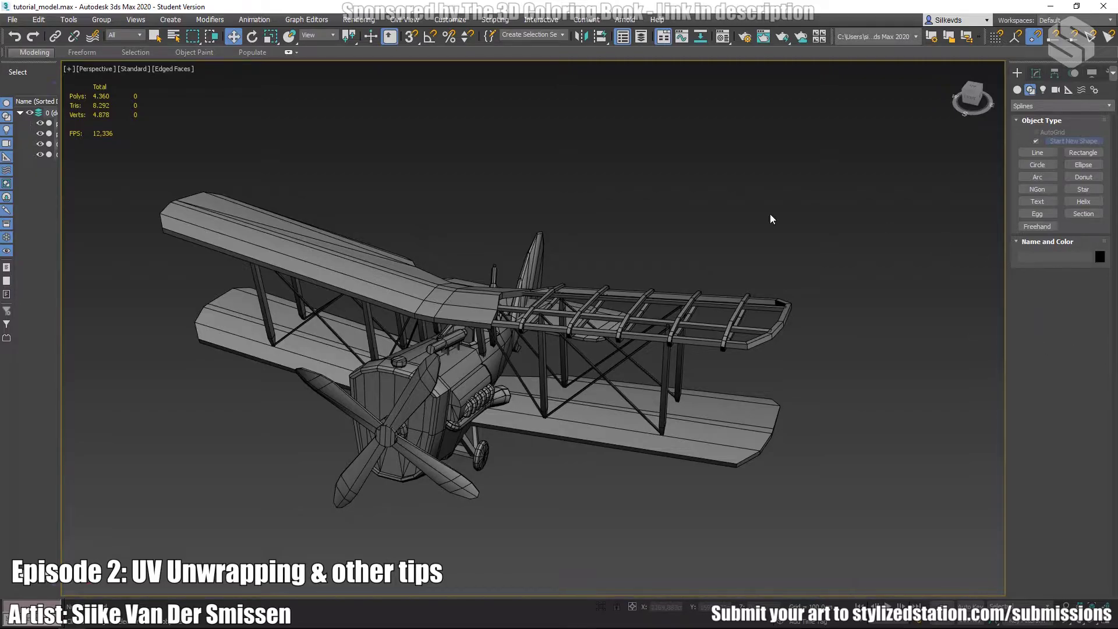
pyautogui.keyDown('alt'); pyautogui.moveTo(486, 301); pyautogui.dragTo(551, 354, button='middle'); pyautogui.keyUp('alt')
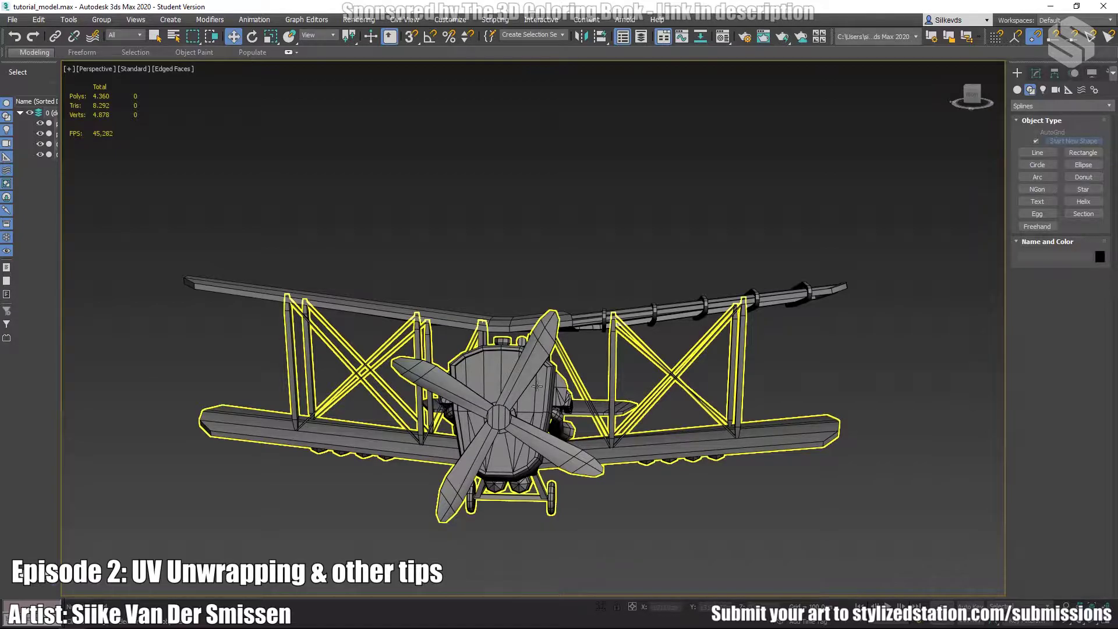
pyautogui.keyDown('alt'); pyautogui.moveTo(577, 418); pyautogui.dragTo(431, 535, button='middle'); pyautogui.keyUp('alt')
pyautogui.keyDown('alt'); pyautogui.moveTo(623, 406); pyautogui.dragTo(667, 453, button='middle'); pyautogui.keyUp('alt')
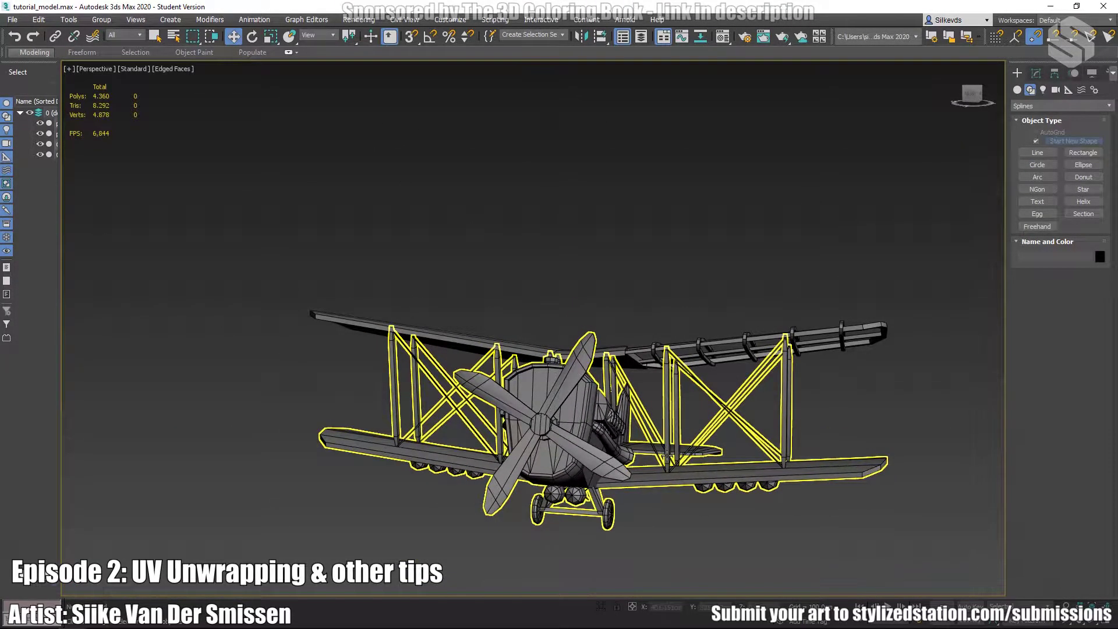
pyautogui.moveTo(689, 416)
pyautogui.keyDown('alt'); pyautogui.mouseDown(button='middle')
pyautogui.moveTo(676, 420)
pyautogui.moveTo(701, 342)
pyautogui.moveTo(682, 426)
pyautogui.mouseUp(button='middle'); pyautogui.keyUp('alt')
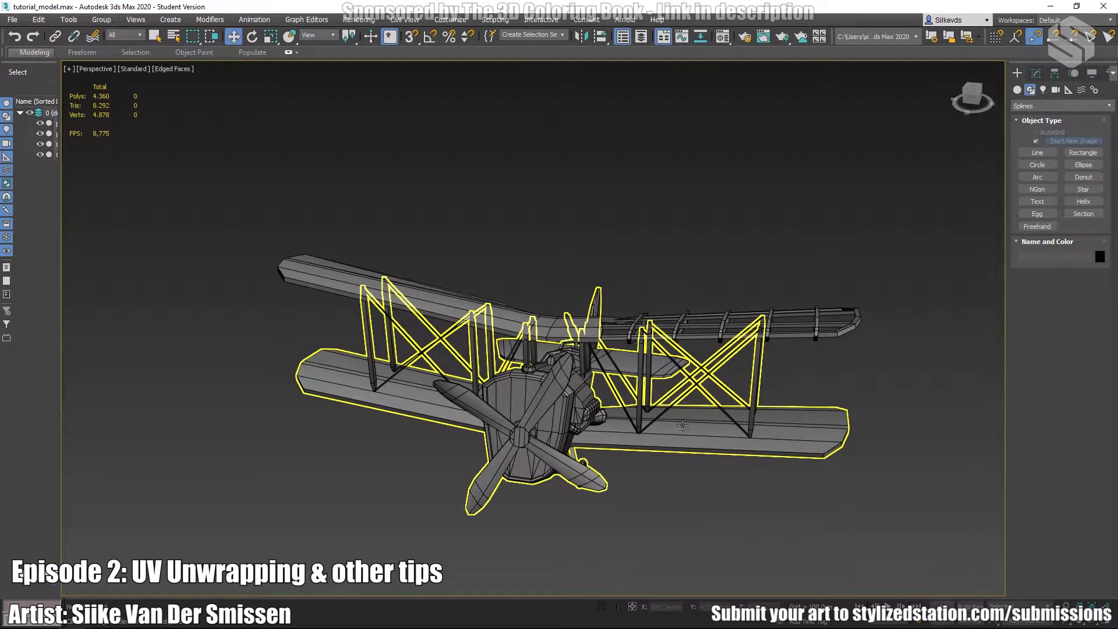
pyautogui.hotkey('ctrl', 'd')
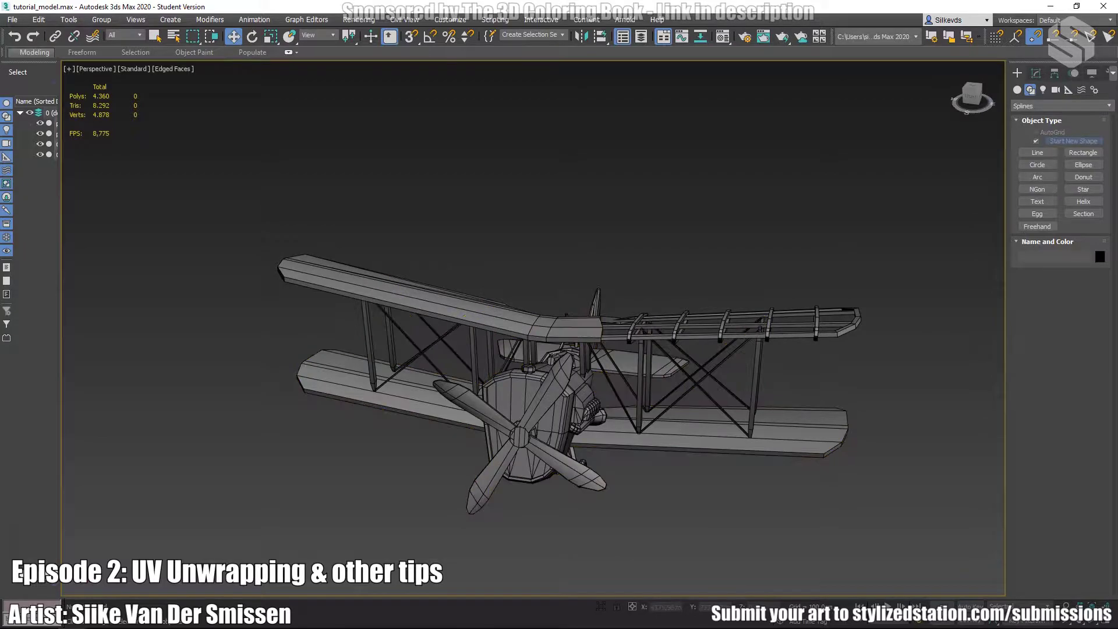
# - Select the separate reduced copy of the biplane that stands beside the complete model
pyautogui.scroll(-5, 527, 307)
pyautogui.keyDown('alt'); pyautogui.moveTo(527, 307); pyautogui.dragTo(656, 355, button='middle'); pyautogui.keyUp('alt')
pyautogui.moveTo(302, 248); pyautogui.dragTo(385, 325)
pyautogui.click(385, 325)
pyautogui.scroll(5, 766, 390)
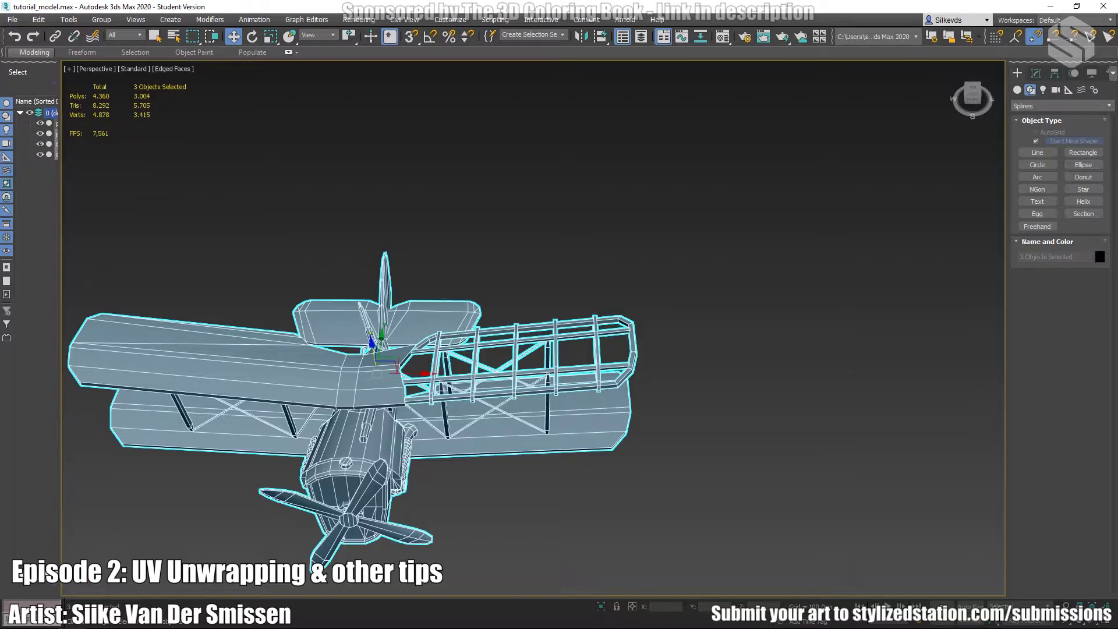
pyautogui.moveTo(928, 403); pyautogui.dragTo(756, 385, button='middle')
pyautogui.keyDown('alt'); pyautogui.moveTo(756, 386); pyautogui.dragTo(599, 312, button='middle'); pyautogui.keyUp('alt')
pyautogui.scroll(-3, 752, 370)
pyautogui.moveTo(491, 250); pyautogui.dragTo(941, 531)
pyautogui.moveTo(848, 460); pyautogui.dragTo(466, 415)
pyautogui.moveTo(487, 394); pyautogui.dragTo(572, 353, button='middle')
pyautogui.scroll(4, 527, 371)
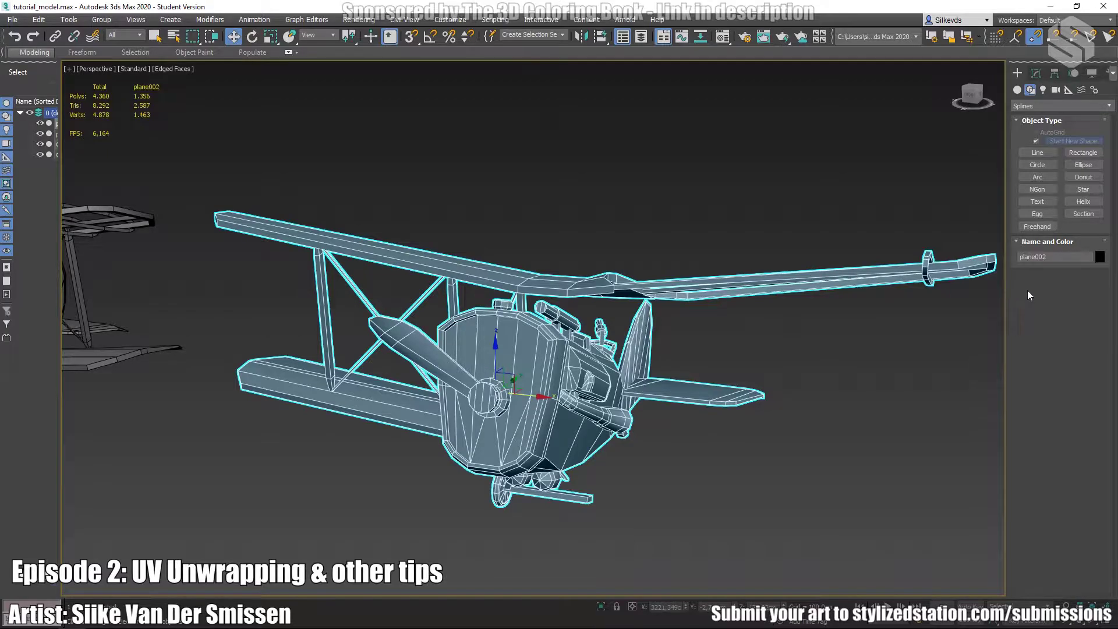
# - Examine the reduced biplane's nose and underside, comparing its bombs and partial landing gear with the complete model
pyautogui.keyDown('alt'); pyautogui.moveTo(615, 237); pyautogui.dragTo(637, 343, button='middle'); pyautogui.keyUp('alt')
pyautogui.scroll(5, 488, 326)
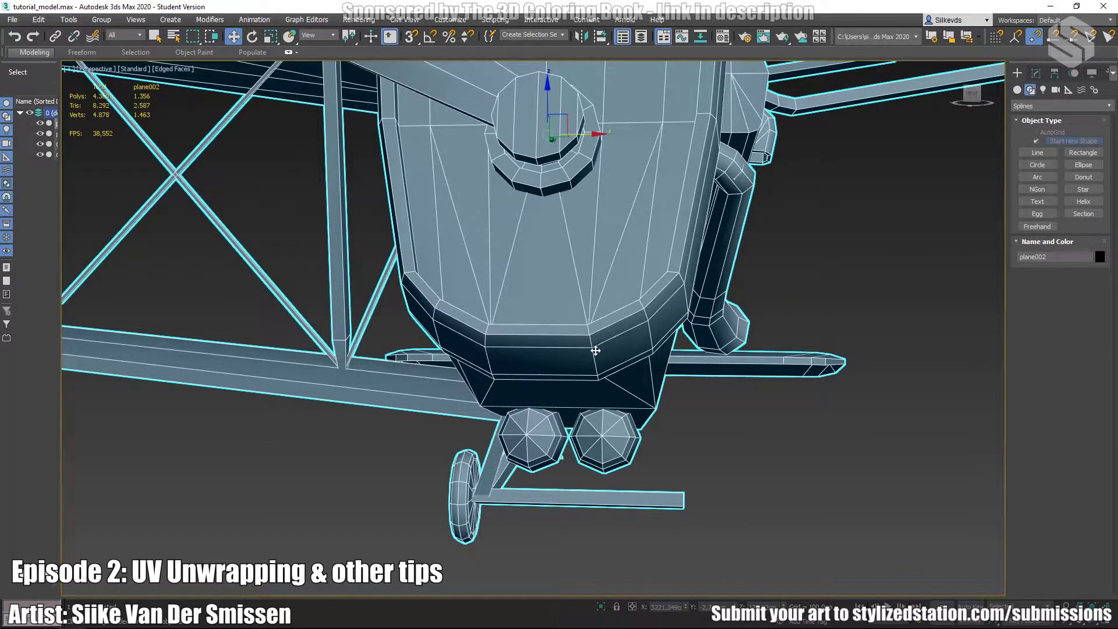
pyautogui.keyDown('alt'); pyautogui.moveTo(608, 430); pyautogui.dragTo(631, 349, button='middle'); pyautogui.keyUp('alt')
pyautogui.moveTo(549, 271); pyautogui.dragTo(720, 334, button='middle')
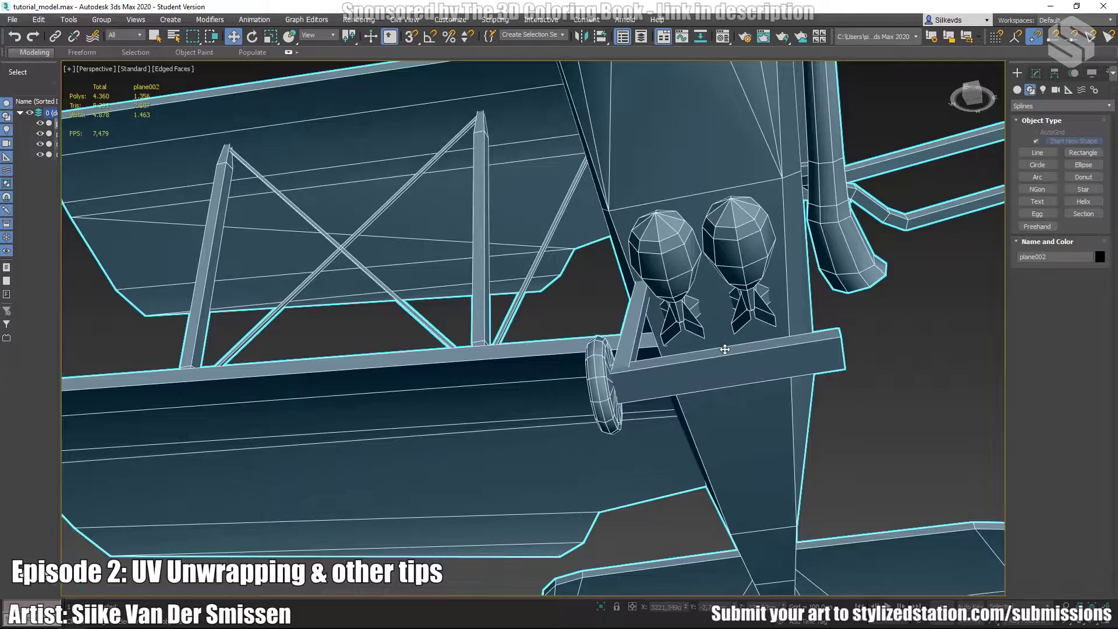
pyautogui.scroll(-4, 600, 253)
pyautogui.moveTo(604, 379); pyautogui.dragTo(804, 459, button='middle')
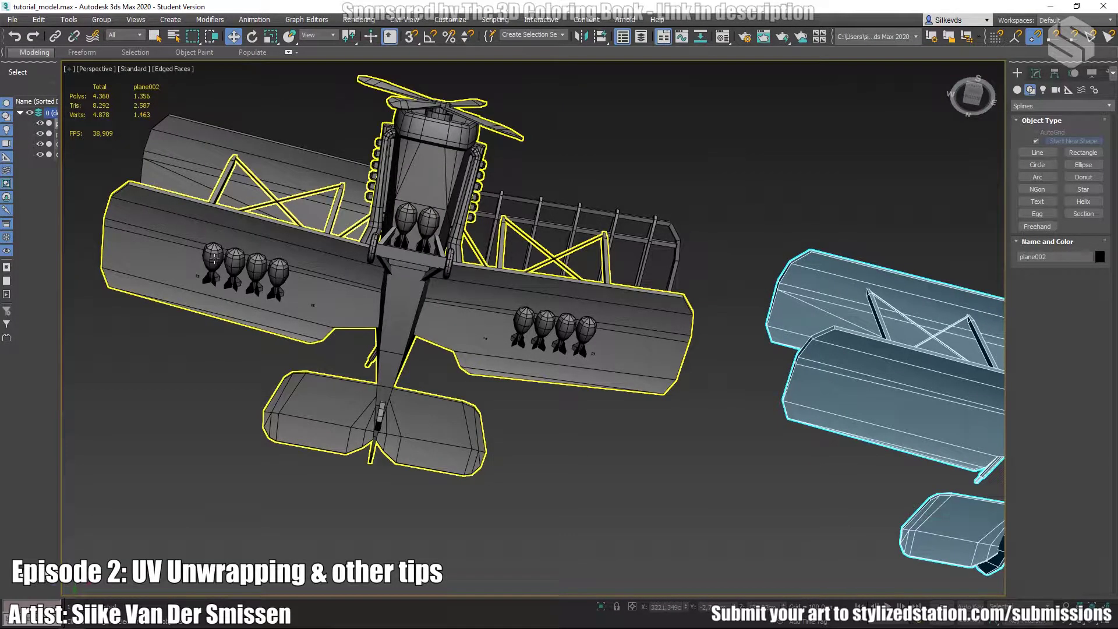
pyautogui.moveTo(718, 322); pyautogui.dragTo(262, 309, button='middle')
pyautogui.keyDown('alt'); pyautogui.moveTo(681, 339); pyautogui.dragTo(493, 300, button='middle'); pyautogui.keyUp('alt')
pyautogui.scroll(4, 493, 300)
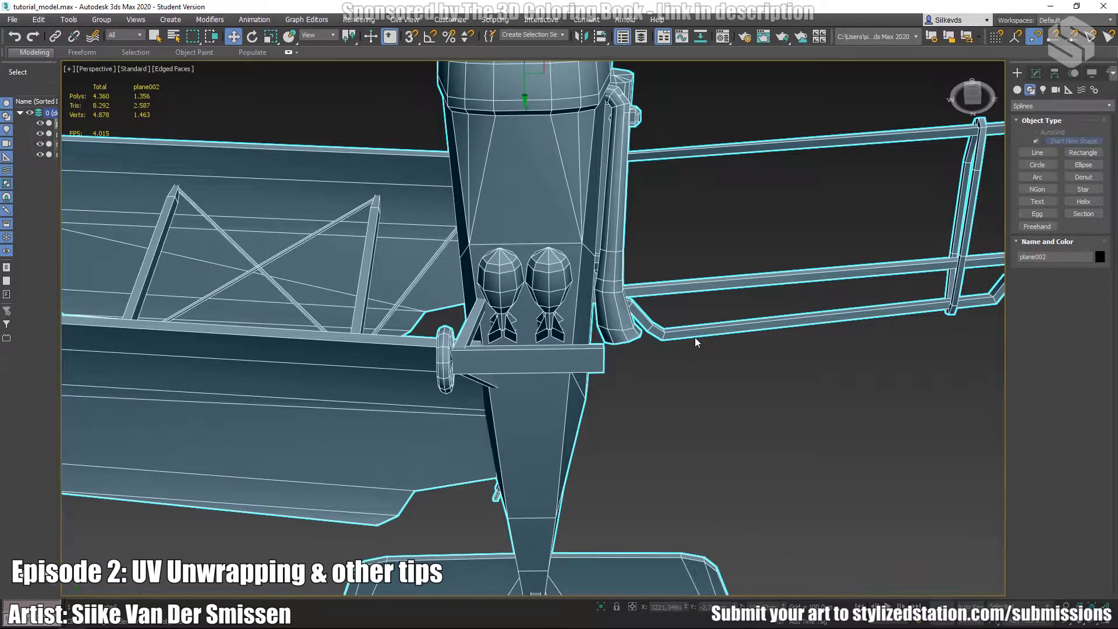
# - Inspect the reduced biplane's wing frame with its single rib, the remaining wings, fuselage and tail
pyautogui.scroll(-4, 669, 335)
pyautogui.keyDown('alt'); pyautogui.moveTo(670, 335); pyautogui.dragTo(649, 262, button='middle'); pyautogui.keyUp('alt')
pyautogui.scroll(3, 511, 234)
pyautogui.keyDown('alt'); pyautogui.moveTo(465, 248); pyautogui.dragTo(616, 267, button='middle'); pyautogui.keyUp('alt')
pyautogui.scroll(-5, 764, 328)
pyautogui.keyDown('alt'); pyautogui.moveTo(763, 328); pyautogui.dragTo(292, 223, button='middle'); pyautogui.keyUp('alt')
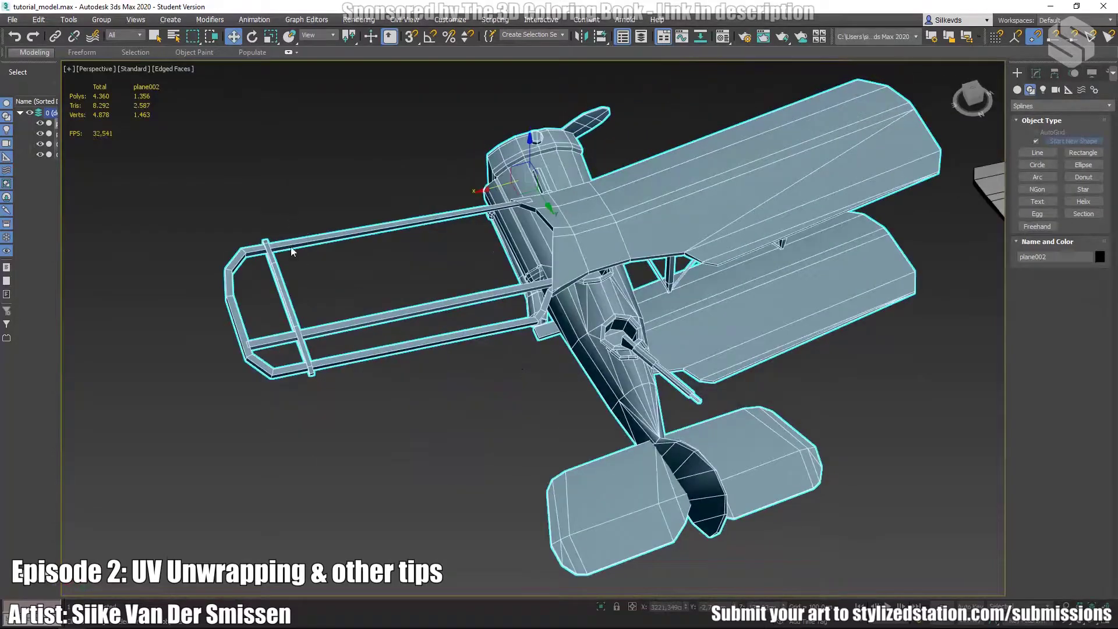
pyautogui.keyDown('alt'); pyautogui.moveTo(579, 400); pyautogui.dragTo(195, 359, button='middle'); pyautogui.keyUp('alt')
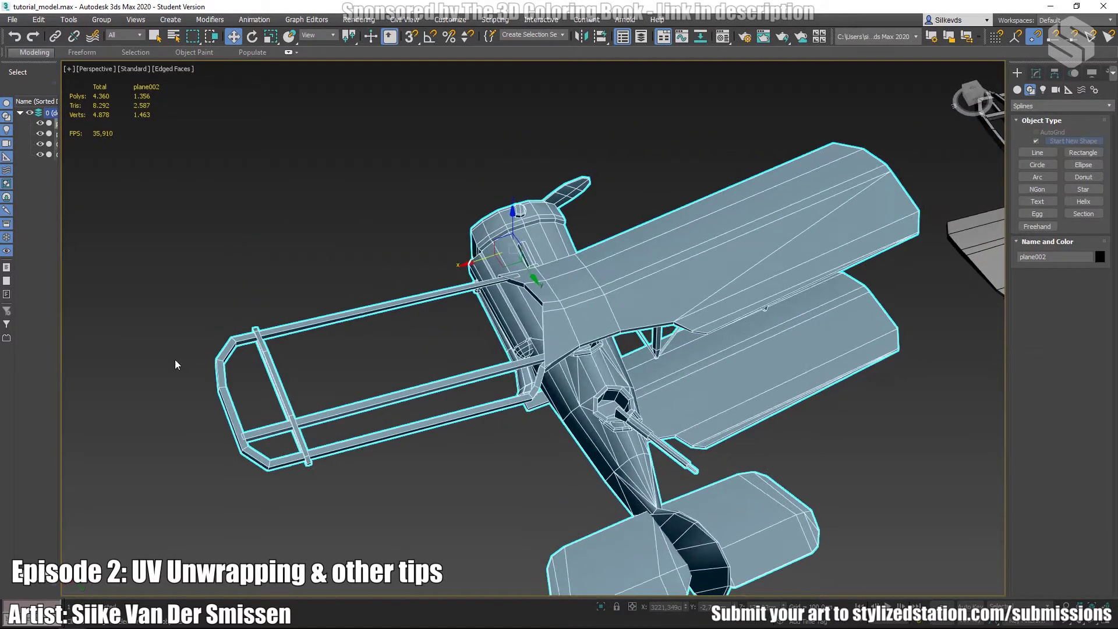
pyautogui.keyDown('alt'); pyautogui.moveTo(602, 305); pyautogui.dragTo(562, 463, button='middle'); pyautogui.keyUp('alt')
pyautogui.keyDown('alt'); pyautogui.moveTo(723, 430); pyautogui.dragTo(622, 264, button='middle'); pyautogui.keyUp('alt')
pyautogui.moveTo(622, 264); pyautogui.dragTo(442, 341, button='middle')
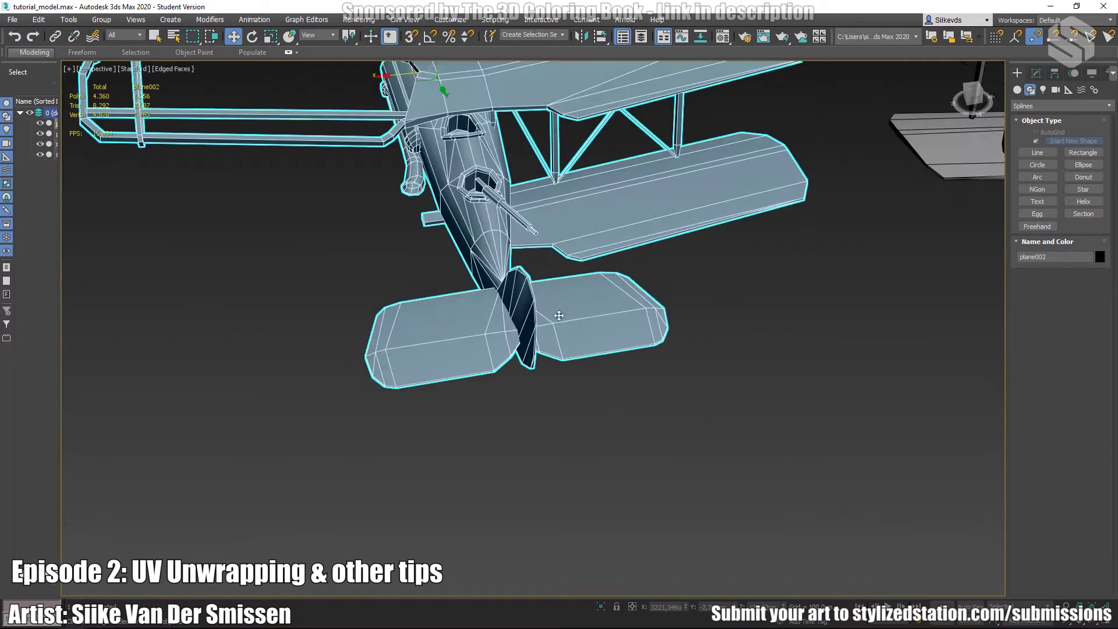
# - Add an Unwrap UVW modifier to the reduced biplane copy and open its UV editor
pyautogui.hotkey('ctrl', 'u')
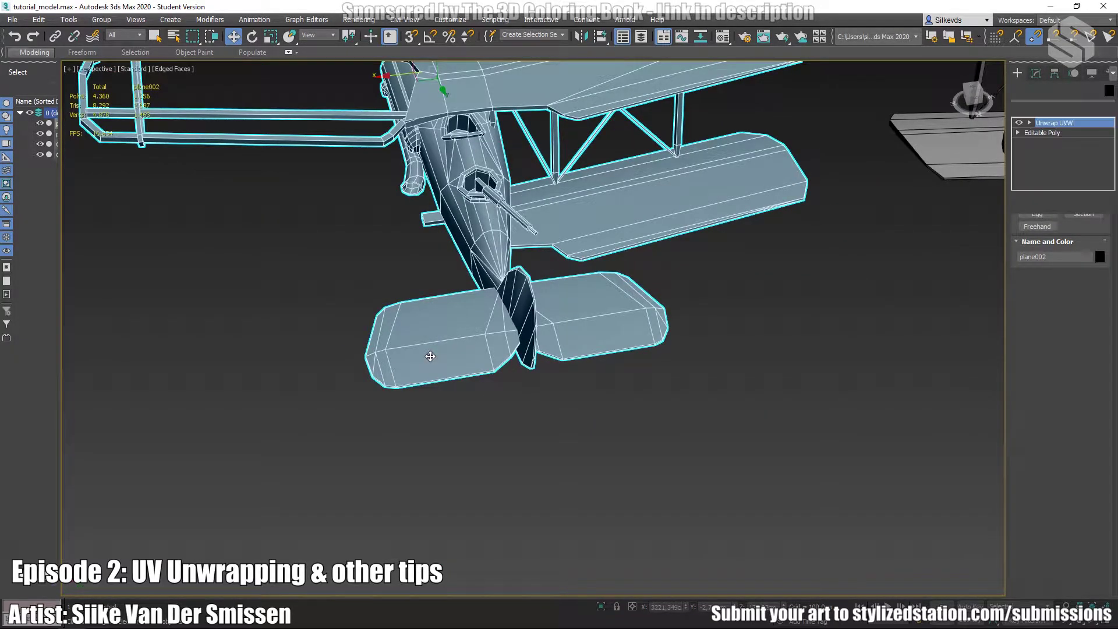
pyautogui.keyDown('alt'); pyautogui.moveTo(524, 344); pyautogui.dragTo(369, 335, button='middle'); pyautogui.keyUp('alt')
pyautogui.moveTo(387, 371); pyautogui.dragTo(427, 414, button='middle')
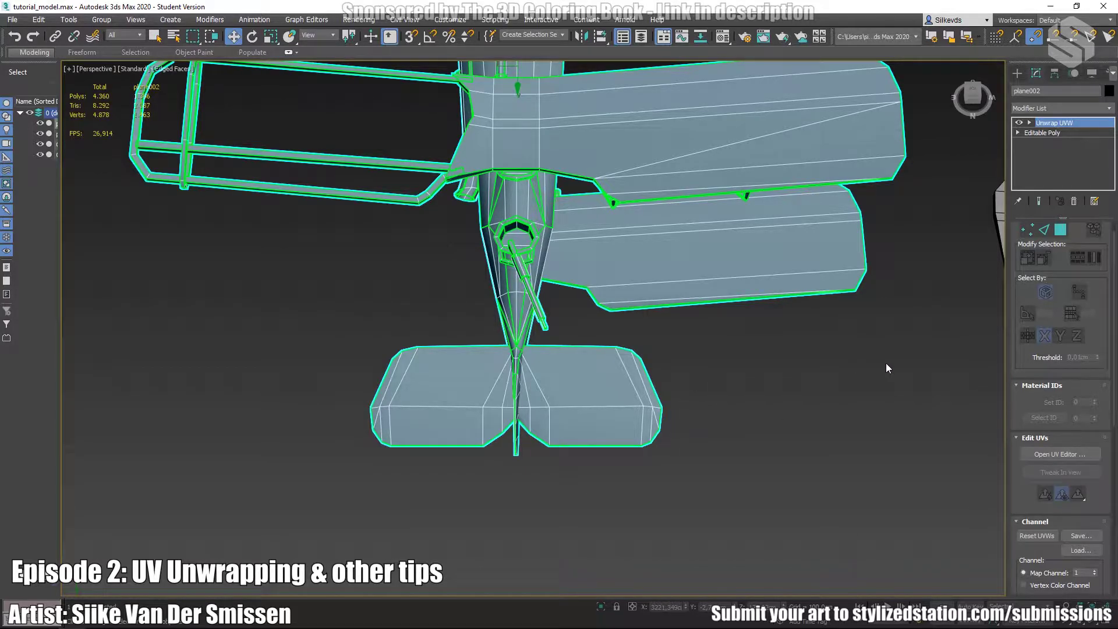
pyautogui.keyDown('alt'); pyautogui.moveTo(711, 280); pyautogui.dragTo(691, 322, button='middle'); pyautogui.keyUp('alt')
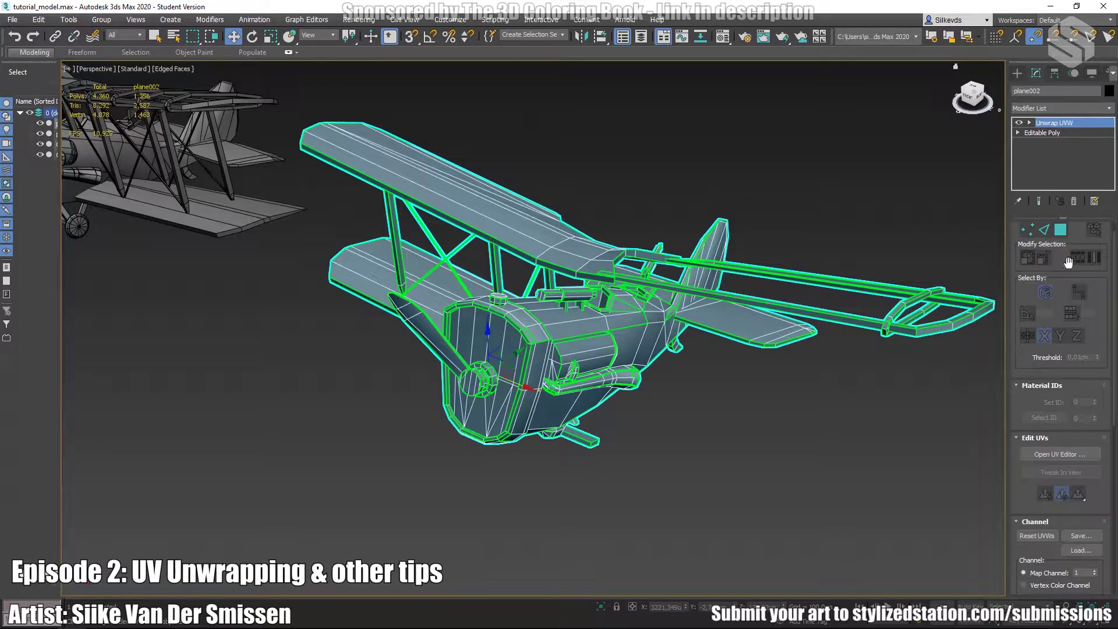
pyautogui.click(1060, 454)
# - Select all the biplane's UV faces and apply Flatten Mapping with a 45 polygon angle threshold and 0,001 spacing
pyautogui.scroll(-6, 140, 243)
pyautogui.moveTo(118, 227); pyautogui.dragTo(226, 329)
pyautogui.press('3')
pyautogui.click(182, 102)
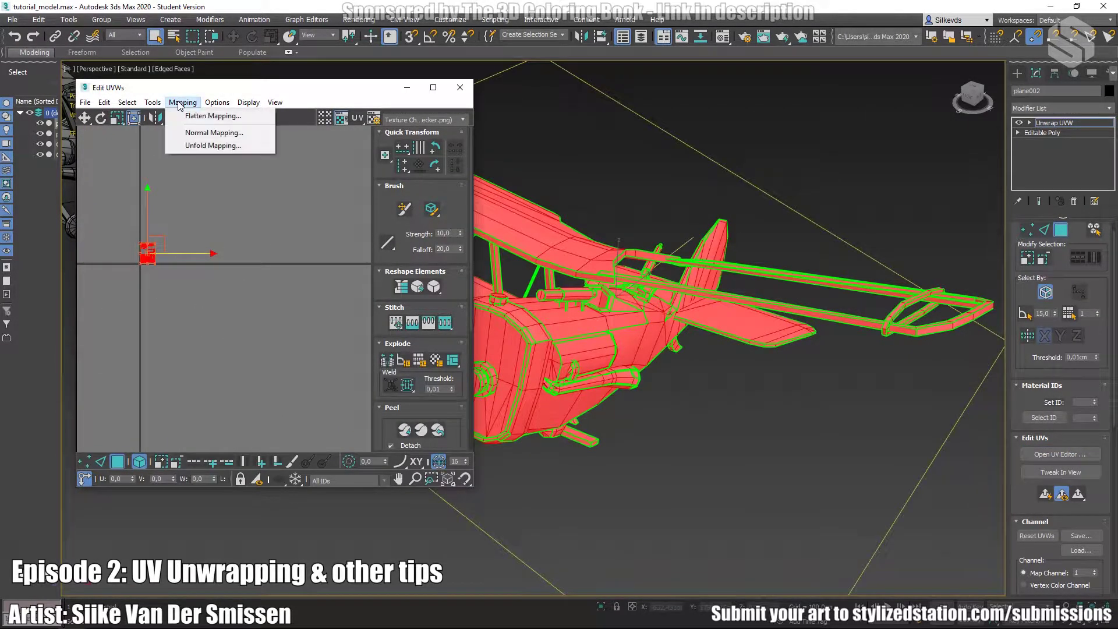
pyautogui.click(192, 117)
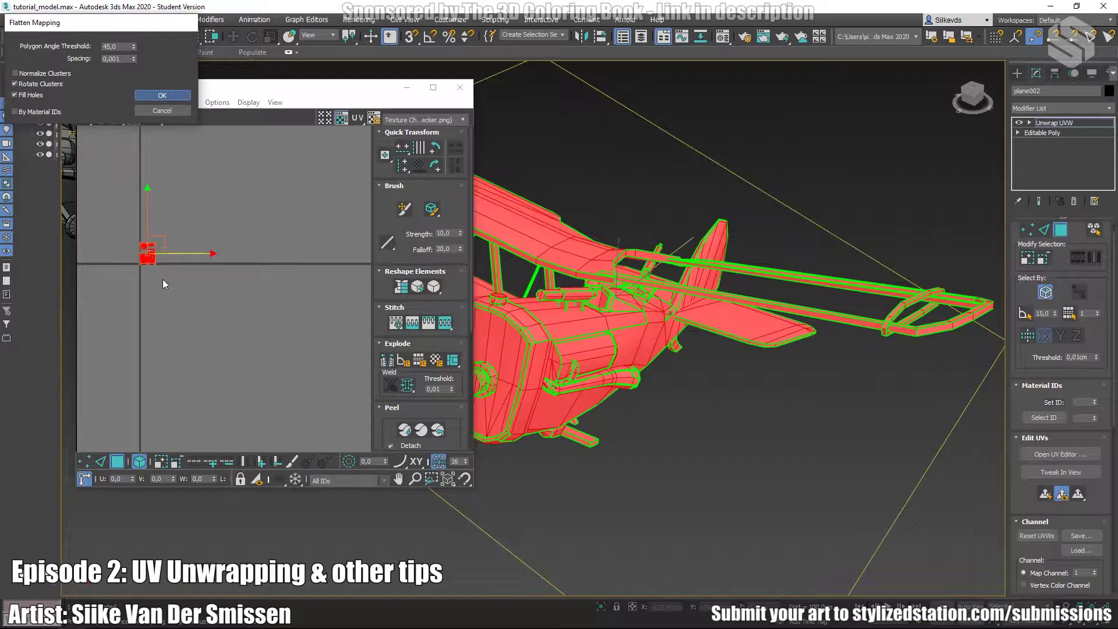
pyautogui.press('Return')
# - Select the upper wing's UV cluster in the flattened layout to locate it on the model, and close the UV editor
pyautogui.scroll(10, 103, 310)
pyautogui.click(142, 234)
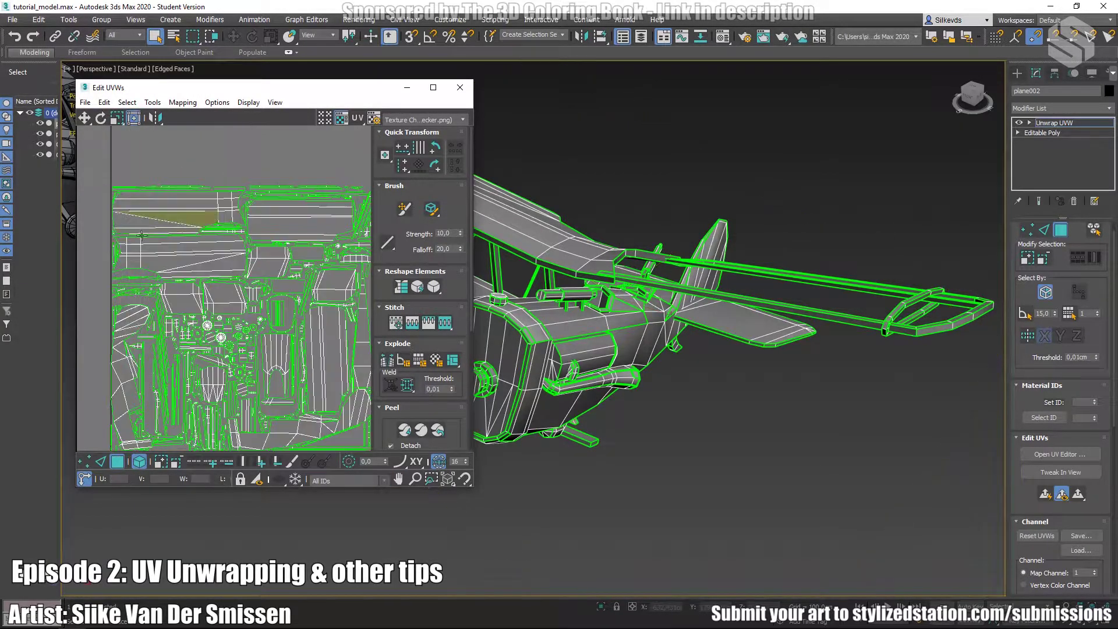
pyautogui.click(191, 191)
pyautogui.scroll(-5, 258, 256)
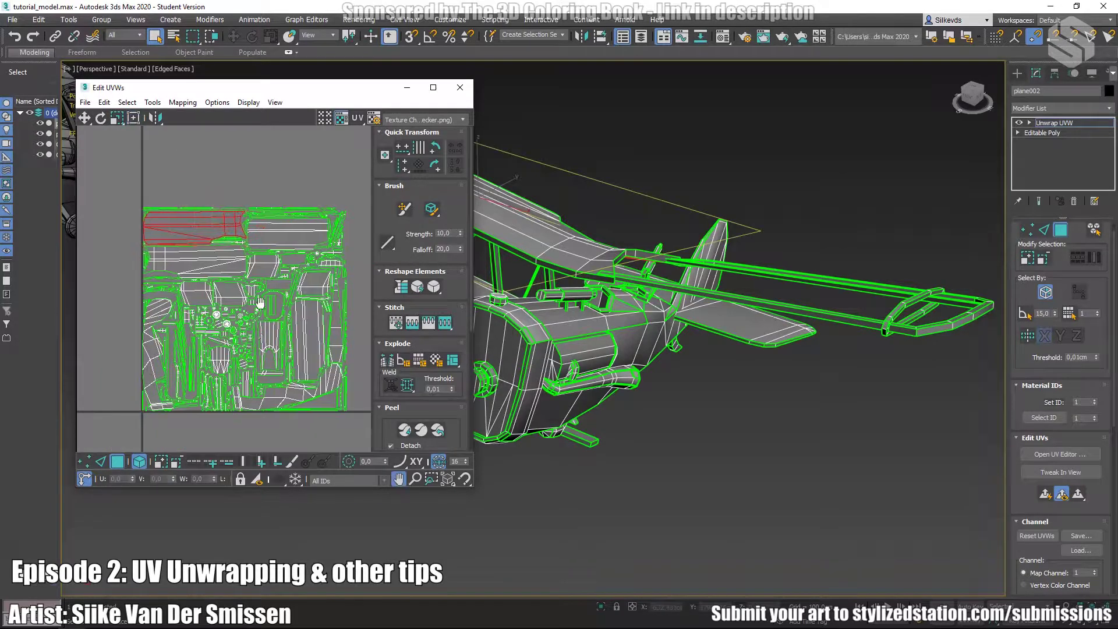
pyautogui.keyDown('alt'); pyautogui.moveTo(839, 443); pyautogui.dragTo(820, 412, button='middle'); pyautogui.keyUp('alt')
pyautogui.keyDown('alt'); pyautogui.moveTo(707, 211); pyautogui.dragTo(634, 182, button='middle'); pyautogui.keyUp('alt')
pyautogui.click(459, 87)
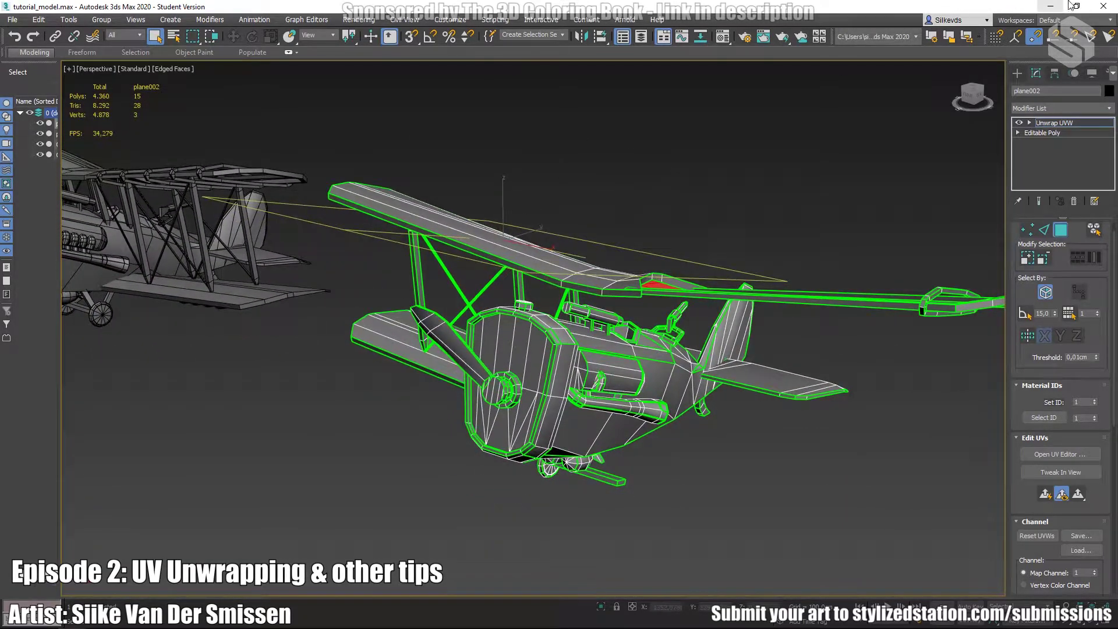
# - Switch to the 3ds Max scene with the finished game-art plane and view the textured version without edged faces
pyautogui.click(1058, 11)
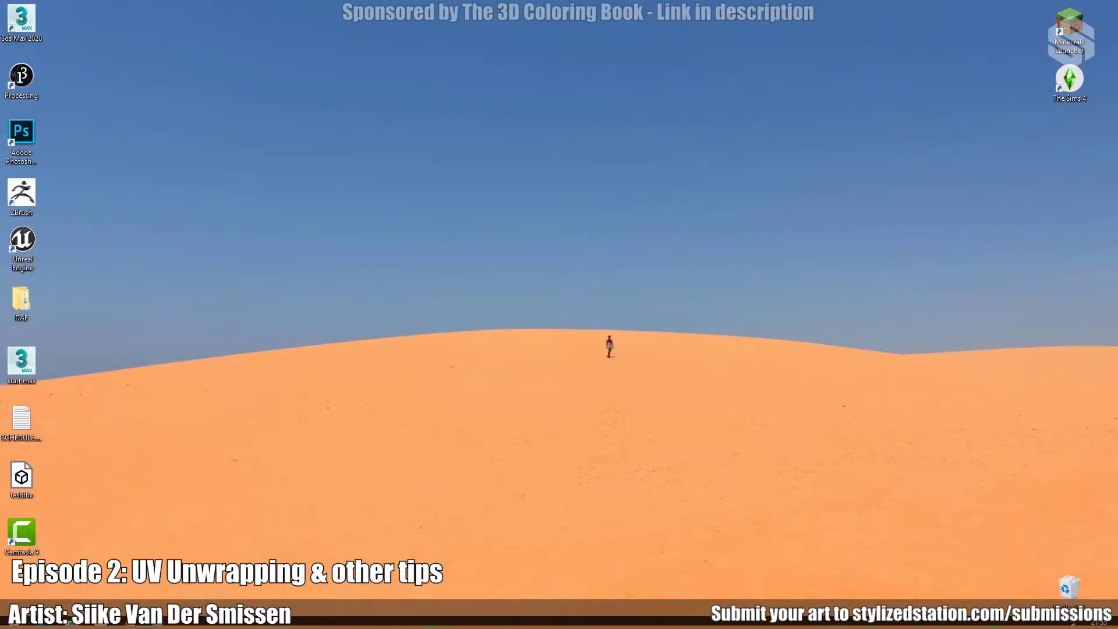
pyautogui.moveTo(66, 625)
pyautogui.click(135, 593)
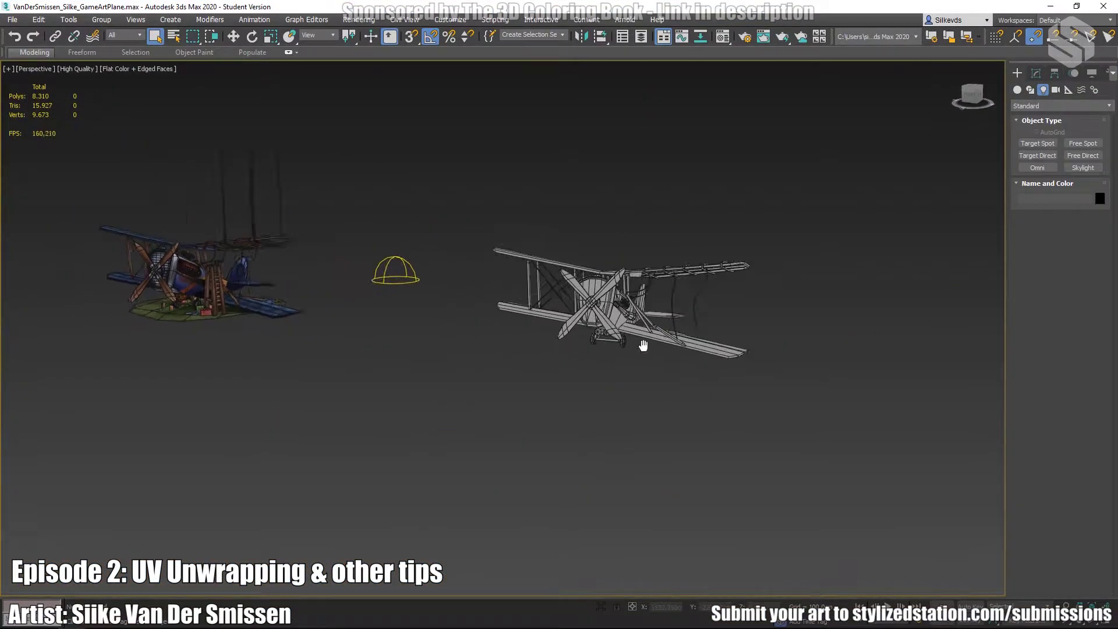
pyautogui.moveTo(331, 352); pyautogui.dragTo(535, 380, button='middle')
pyautogui.press('F4')
pyautogui.moveTo(379, 297); pyautogui.dragTo(504, 346, button='middle')
# - Select the untextured grey biplane in the finished scene and examine its wireframe from the front and above
pyautogui.scroll(3, 504, 345)
pyautogui.keyDown('alt'); pyautogui.moveTo(632, 416); pyautogui.dragTo(661, 419, button='middle'); pyautogui.keyUp('alt')
pyautogui.moveTo(932, 448); pyautogui.dragTo(509, 391, button='middle')
pyautogui.click(336, 355)
pyautogui.press('F4')
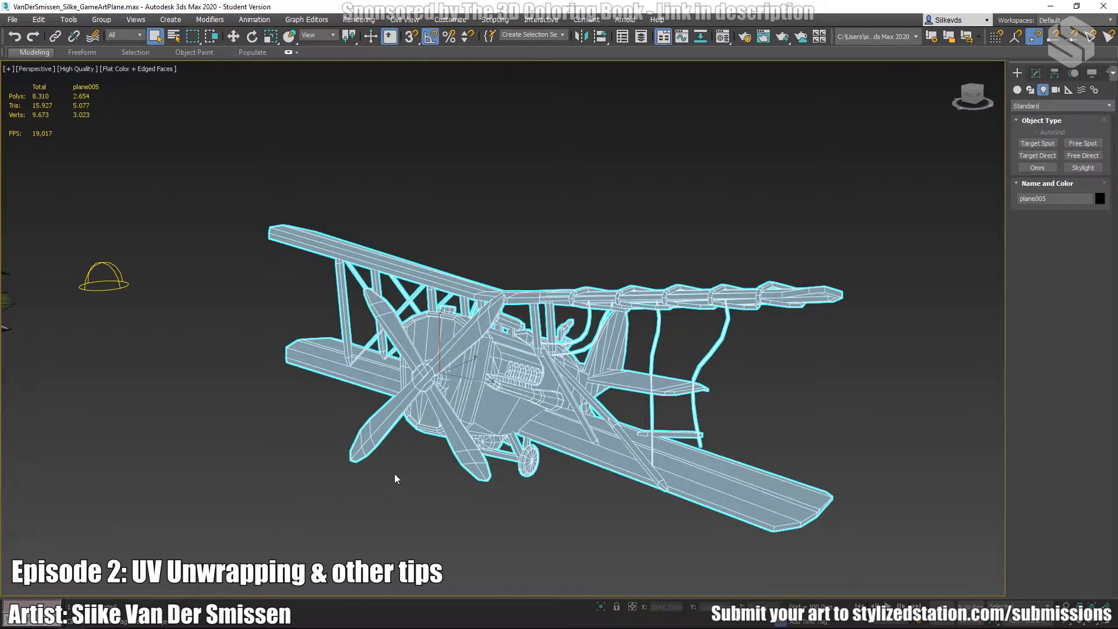
pyautogui.keyDown('alt'); pyautogui.moveTo(514, 411); pyautogui.dragTo(441, 445, button='middle'); pyautogui.keyUp('alt')
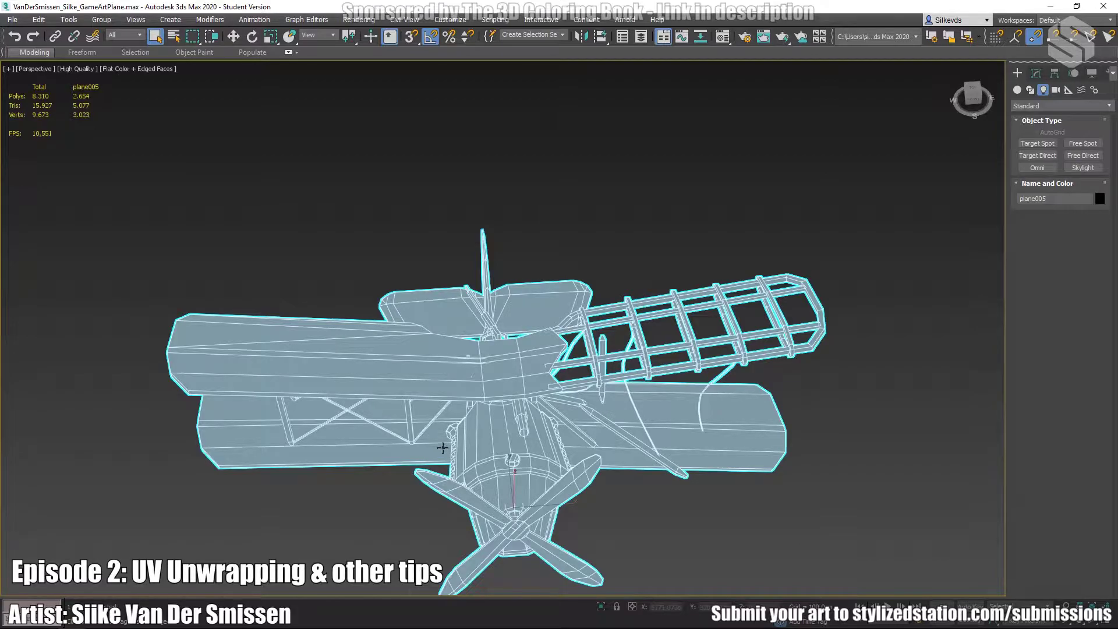
# - Open the UV editor for the grey biplane's Unwrap UVW modifier
pyautogui.keyDown('alt'); pyautogui.moveTo(523, 369); pyautogui.dragTo(577, 332, button='middle'); pyautogui.keyUp('alt')
pyautogui.click(1053, 76)
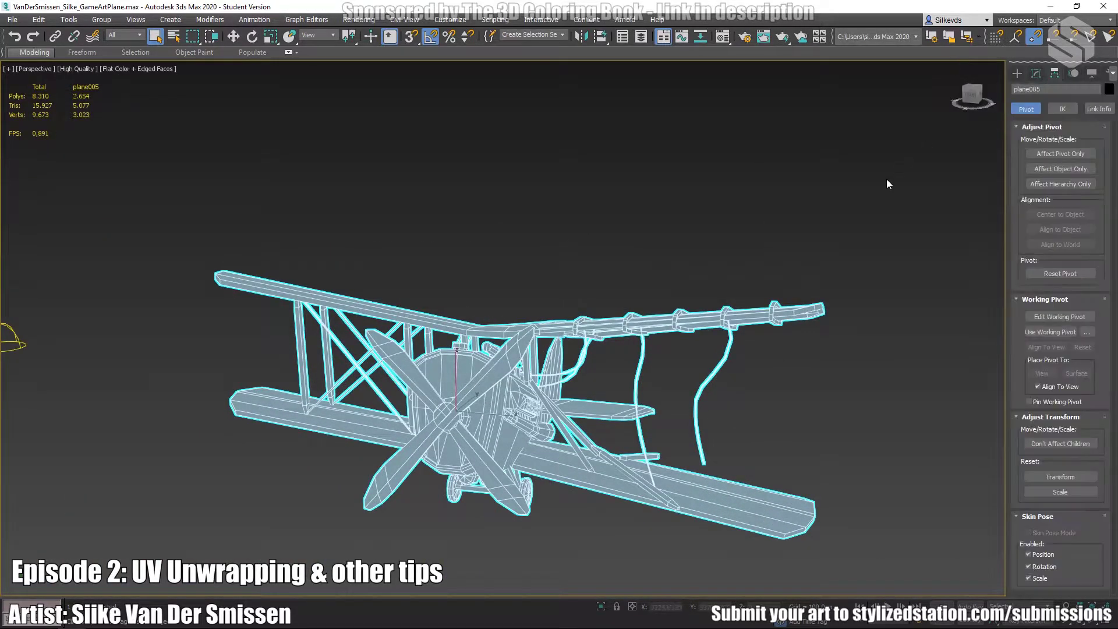
pyautogui.click(1035, 74)
pyautogui.keyDown('alt'); pyautogui.moveTo(629, 297); pyautogui.dragTo(606, 203, button='middle'); pyautogui.keyUp('alt')
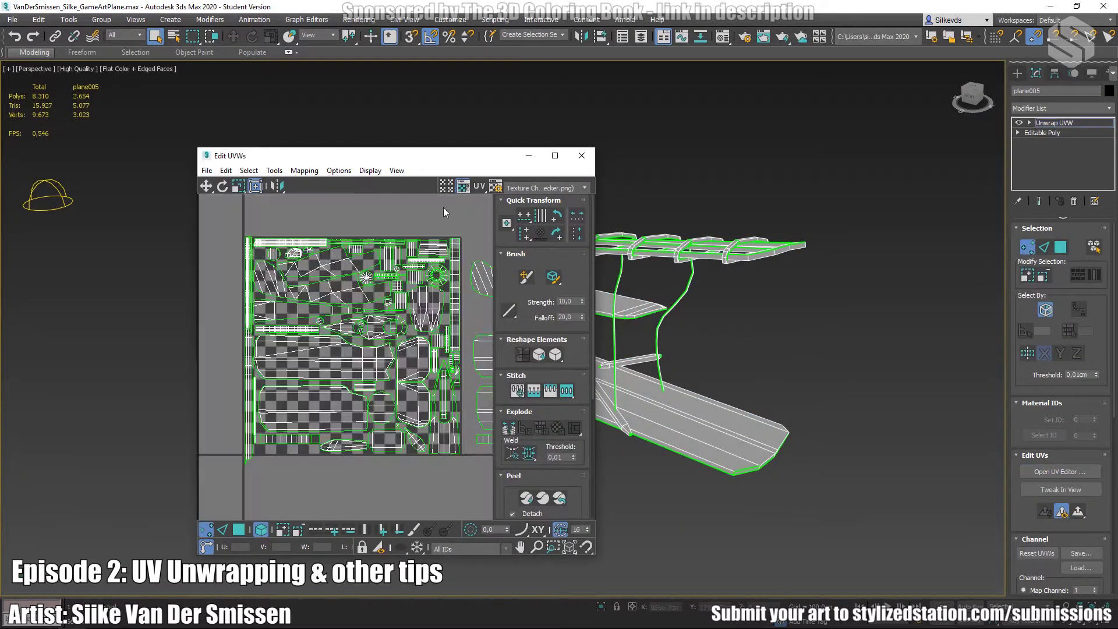
# - Select all UV polygons inside the texture square to locate them on the model, and clear the selection
pyautogui.moveTo(353, 328); pyautogui.dragTo(333, 331, button='middle')
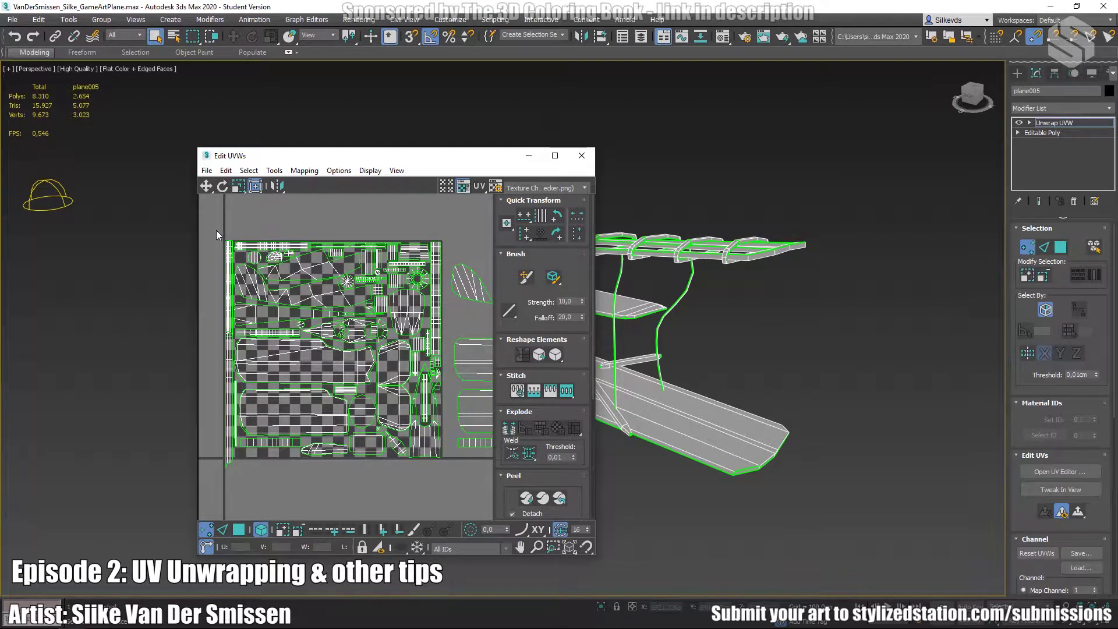
pyautogui.press('3')
pyautogui.moveTo(217, 223); pyautogui.dragTo(447, 479)
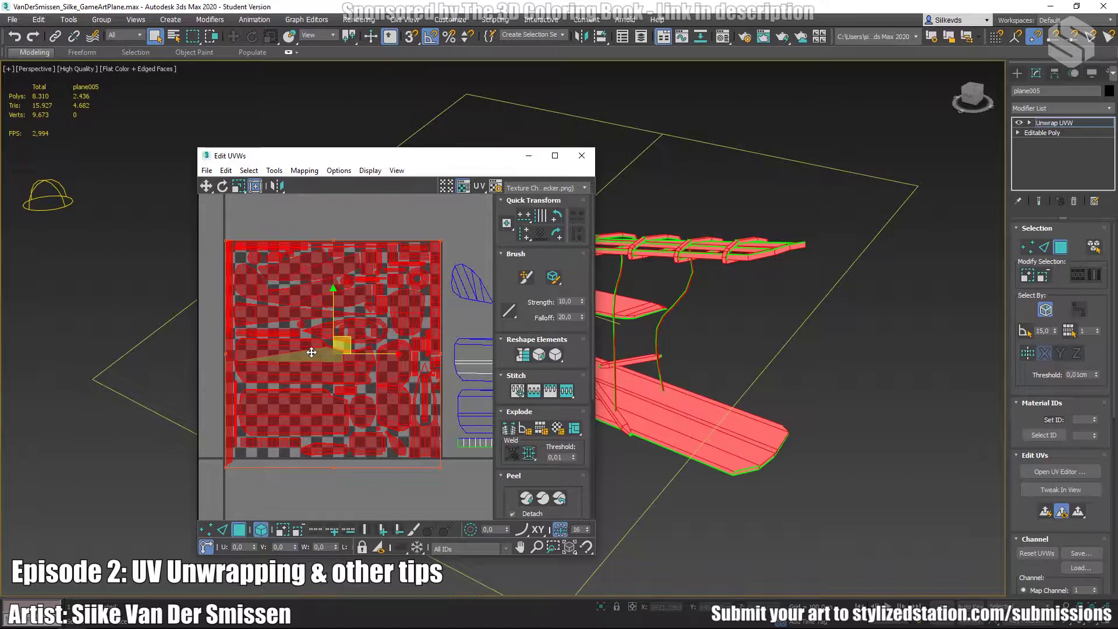
pyautogui.moveTo(368, 344); pyautogui.dragTo(361, 343, button='middle')
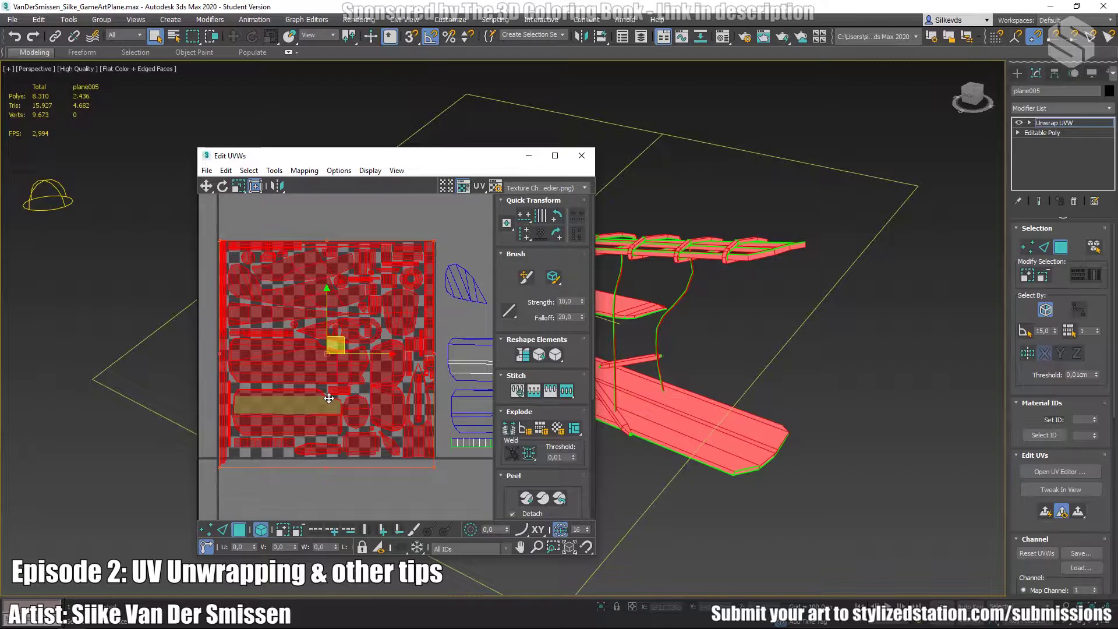
pyautogui.click(310, 212)
pyautogui.moveTo(321, 327); pyautogui.dragTo(345, 330, button='middle')
pyautogui.scroll(3, 341, 367)
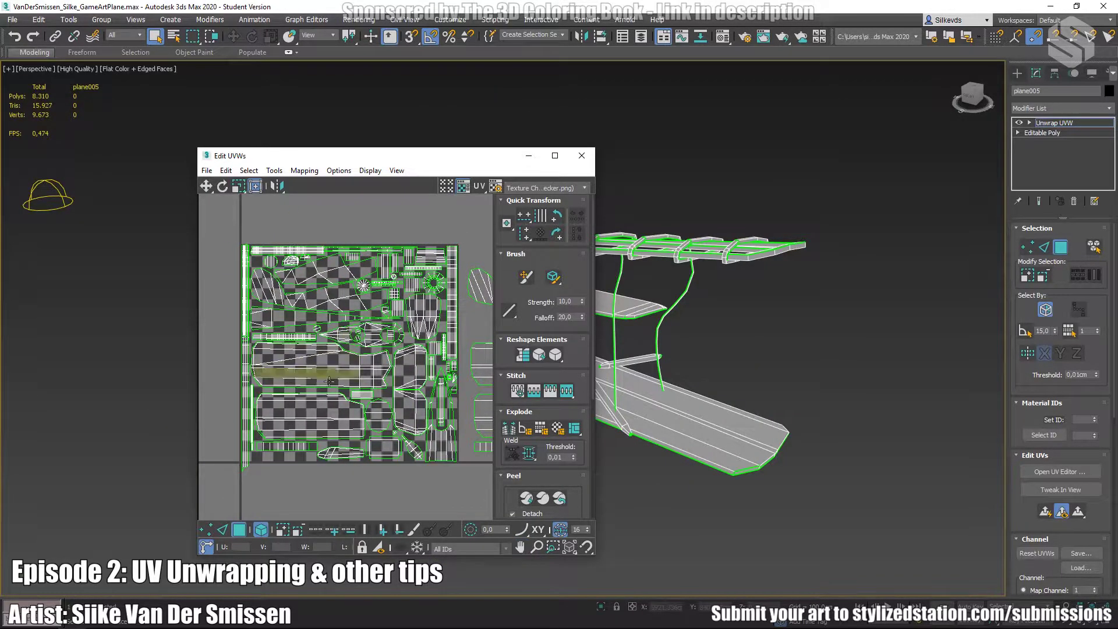
# - Select both fuselage side clusters in the UV layout and examine where they sit on the model
pyautogui.moveTo(765, 365); pyautogui.dragTo(922, 479, button='middle')
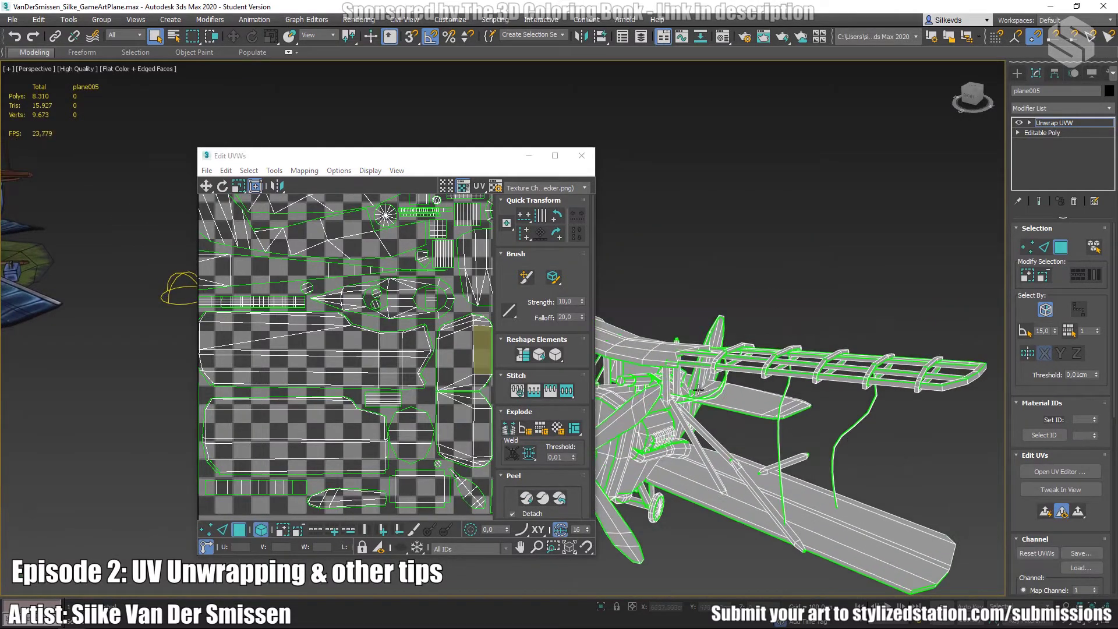
pyautogui.moveTo(290, 207); pyautogui.dragTo(304, 320, button='middle')
pyautogui.click(303, 320)
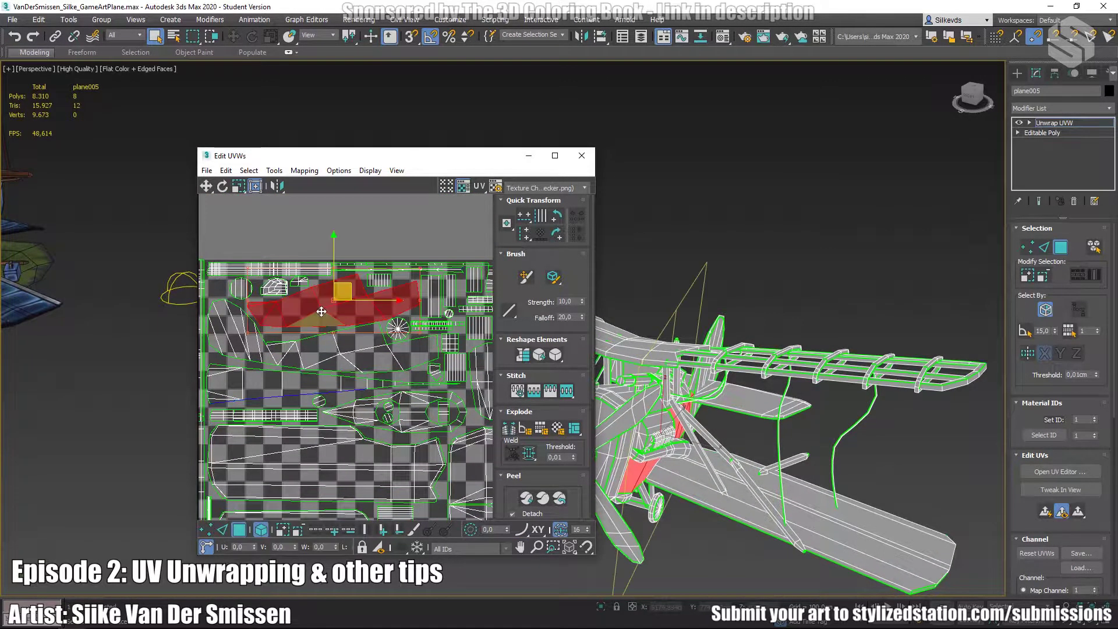
pyautogui.keyDown('alt'); pyautogui.moveTo(734, 453); pyautogui.dragTo(900, 400, button='middle'); pyautogui.keyUp('alt')
pyautogui.scroll(2, 900, 400)
pyautogui.keyDown('alt'); pyautogui.moveTo(903, 457); pyautogui.dragTo(831, 456, button='middle'); pyautogui.keyUp('alt')
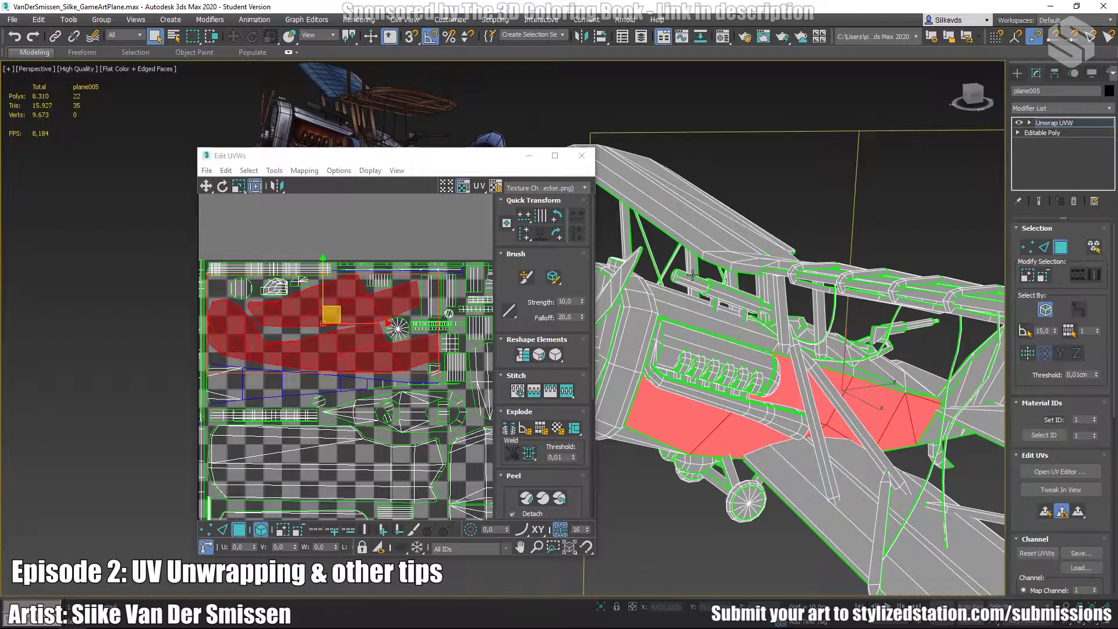
# - Select only the upper fuselage side cluster in the UV layout and examine its faces up close on the model
pyautogui.click(337, 221)
pyautogui.click(344, 291)
pyautogui.click(320, 350)
pyautogui.click(878, 437)
pyautogui.scroll(6, 877, 437)
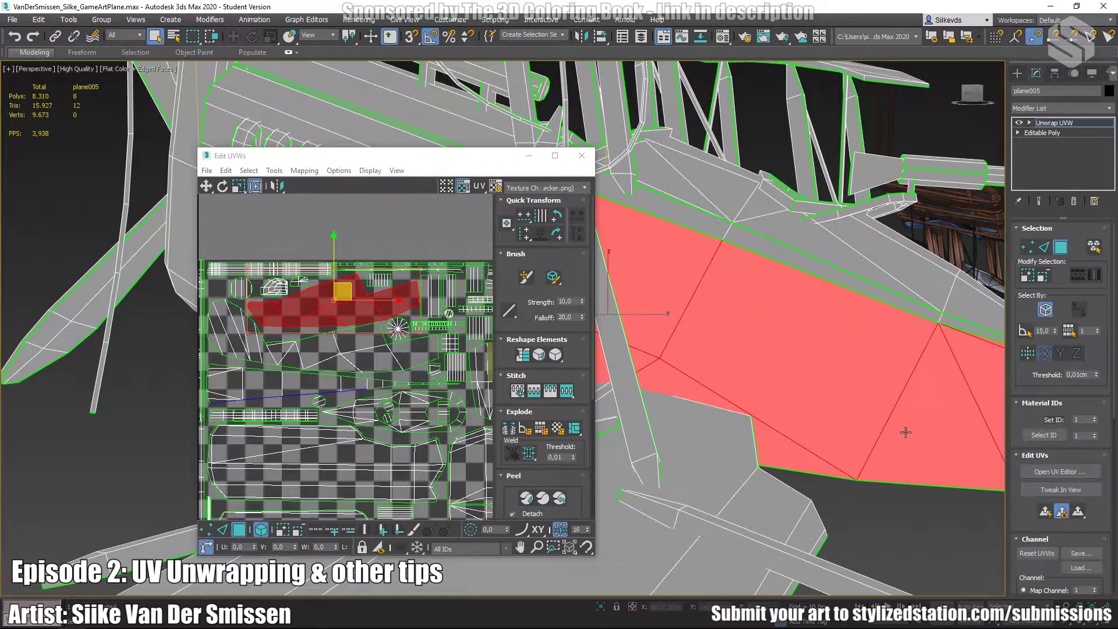
pyautogui.keyDown('alt'); pyautogui.moveTo(929, 439); pyautogui.dragTo(694, 441, button='middle'); pyautogui.keyUp('alt')
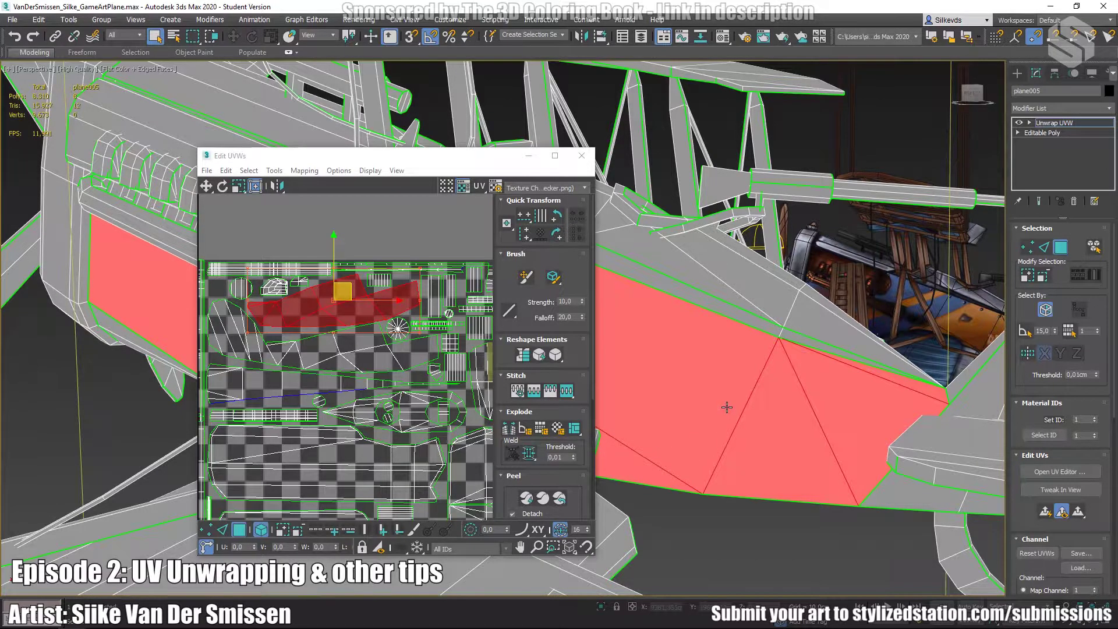
# - Compare the fuselage's selected side with its opposite side by viewing the model from the rear
pyautogui.scroll(-3, 727, 407)
pyautogui.moveTo(730, 437); pyautogui.dragTo(802, 477, button='middle')
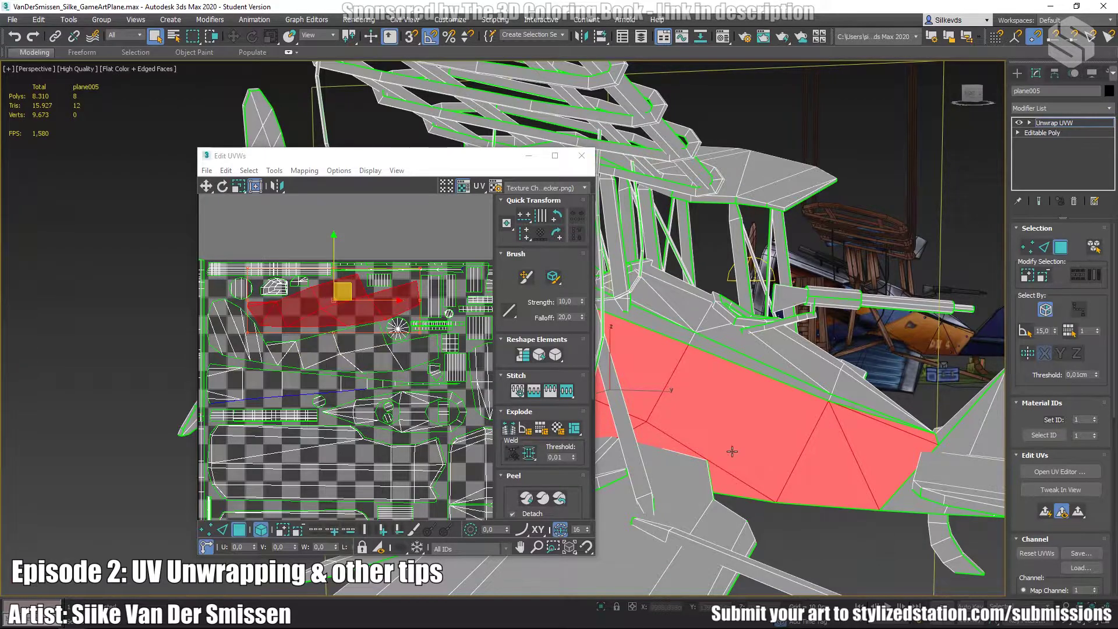
pyautogui.scroll(-3, 722, 453)
pyautogui.keyDown('alt'); pyautogui.moveTo(722, 453); pyautogui.dragTo(797, 340, button='middle'); pyautogui.keyUp('alt')
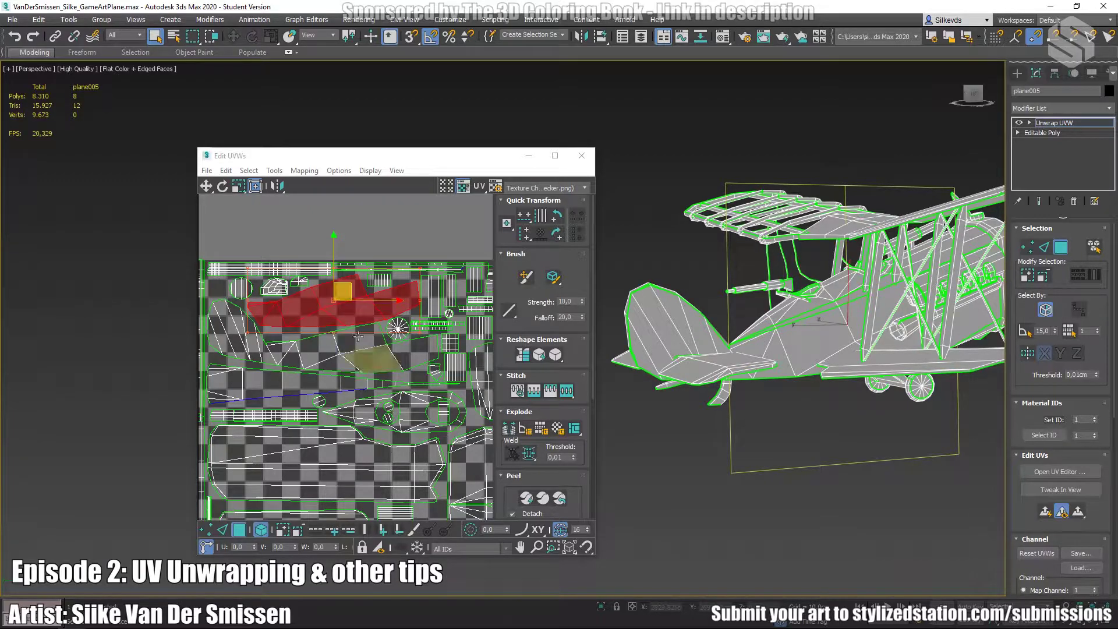
pyautogui.keyDown('alt'); pyautogui.moveTo(757, 373); pyautogui.dragTo(790, 382, button='middle'); pyautogui.keyUp('alt')
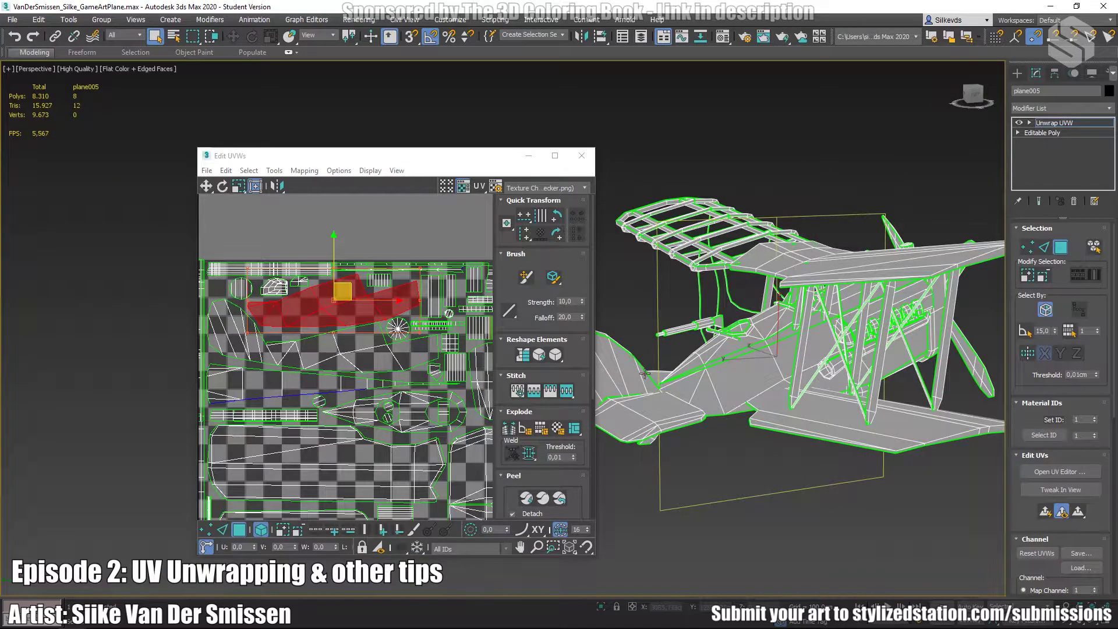
pyautogui.scroll(5, 751, 379)
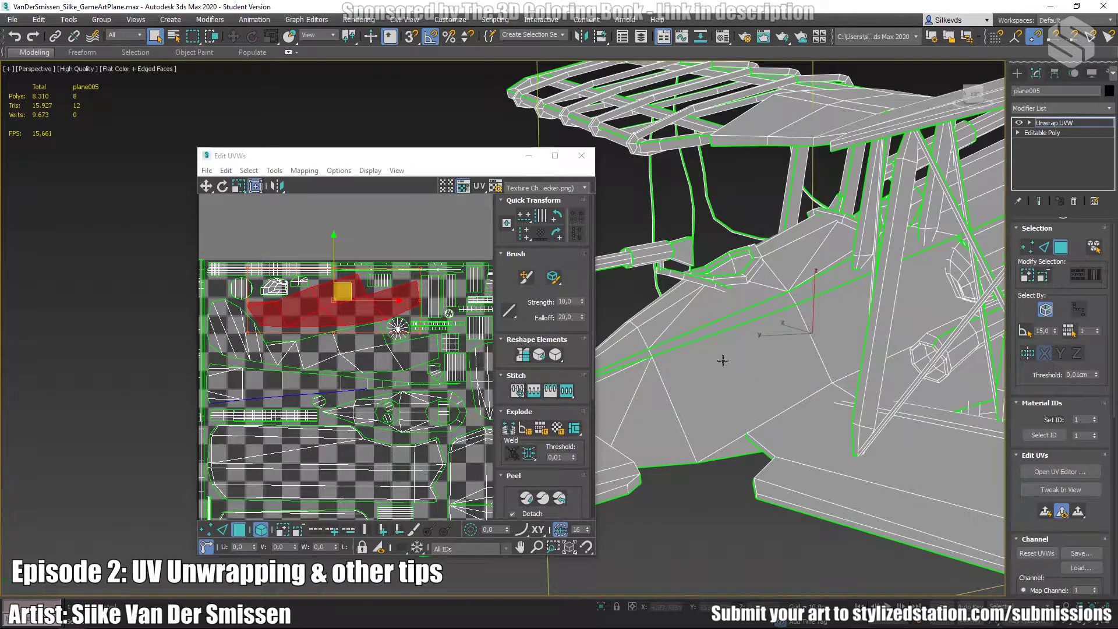
pyautogui.scroll(-4, 655, 419)
# - Select the second fuselage side cluster and add the tail fin piece beside the texture square to the selection
pyautogui.click(239, 332)
pyautogui.moveTo(292, 386); pyautogui.dragTo(260, 371, button='middle')
pyautogui.moveTo(296, 337); pyautogui.dragTo(361, 352, button='middle')
pyautogui.scroll(-2, 361, 352)
pyautogui.scroll(-3, 751, 396)
pyautogui.keyDown('alt'); pyautogui.moveTo(751, 397); pyautogui.dragTo(863, 401, button='middle'); pyautogui.keyUp('alt')
pyautogui.moveTo(331, 355); pyautogui.dragTo(307, 287, button='middle')
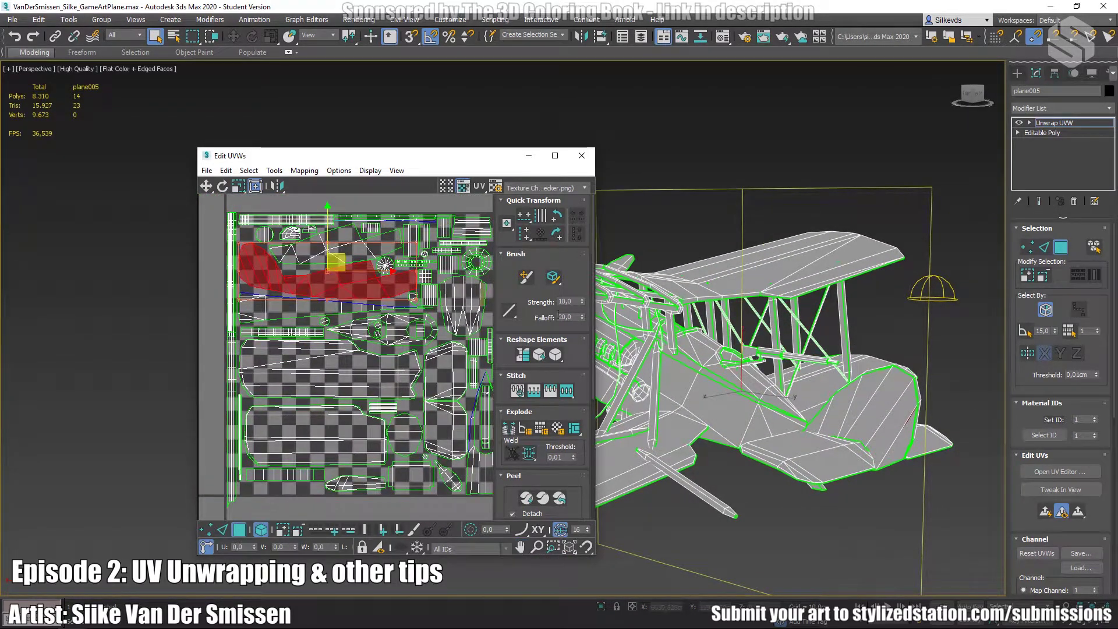
pyautogui.scroll(-3, 326, 273)
pyautogui.moveTo(406, 302); pyautogui.dragTo(389, 308, button='middle')
pyautogui.keyDown('ctrl'); pyautogui.click(430, 272); pyautogui.keyUp('ctrl')
pyautogui.keyDown('alt'); pyautogui.moveTo(756, 362); pyautogui.dragTo(842, 400, button='middle'); pyautogui.keyUp('alt')
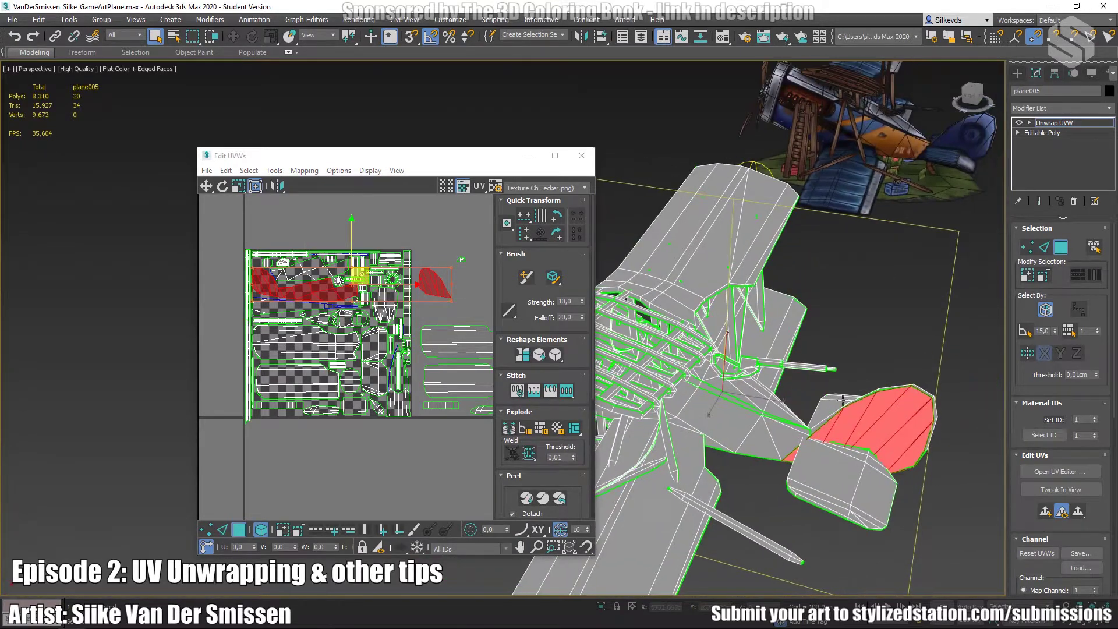
# - Examine the tail fin's faces on both sides of the model and compare them with the selected UV clusters
pyautogui.click(397, 241)
pyautogui.click(431, 279)
pyautogui.keyDown('alt'); pyautogui.moveTo(839, 443); pyautogui.dragTo(679, 436, button='middle'); pyautogui.keyUp('alt')
pyautogui.keyDown('ctrl'); pyautogui.click(825, 419); pyautogui.keyUp('ctrl')
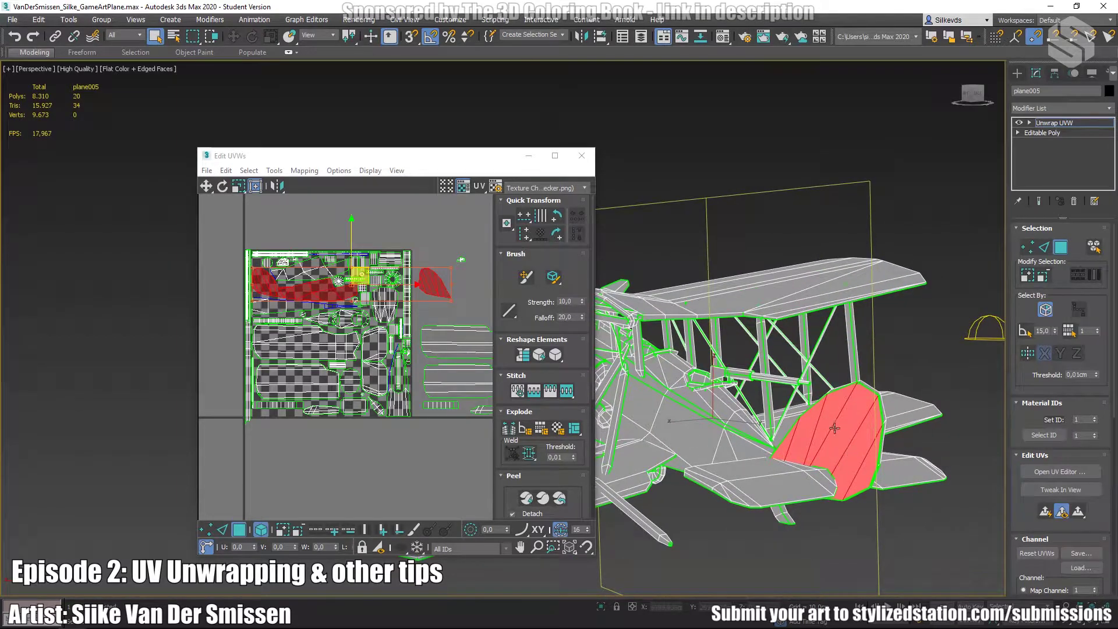
pyautogui.scroll(2, 410, 276)
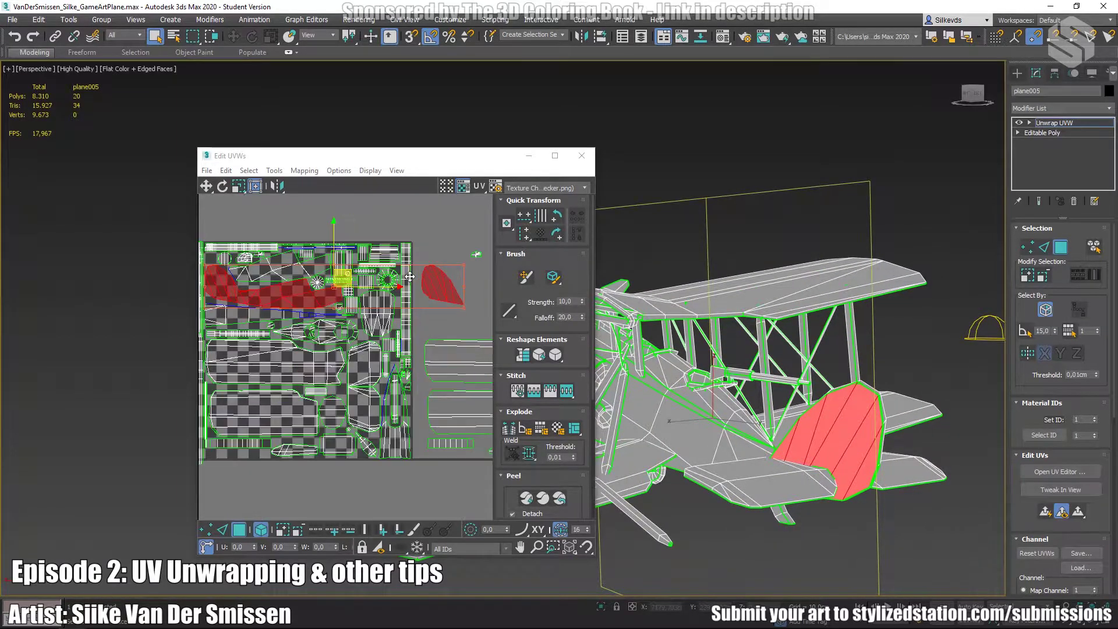
pyautogui.moveTo(361, 325); pyautogui.dragTo(398, 335, button='middle')
pyautogui.scroll(4, 345, 366)
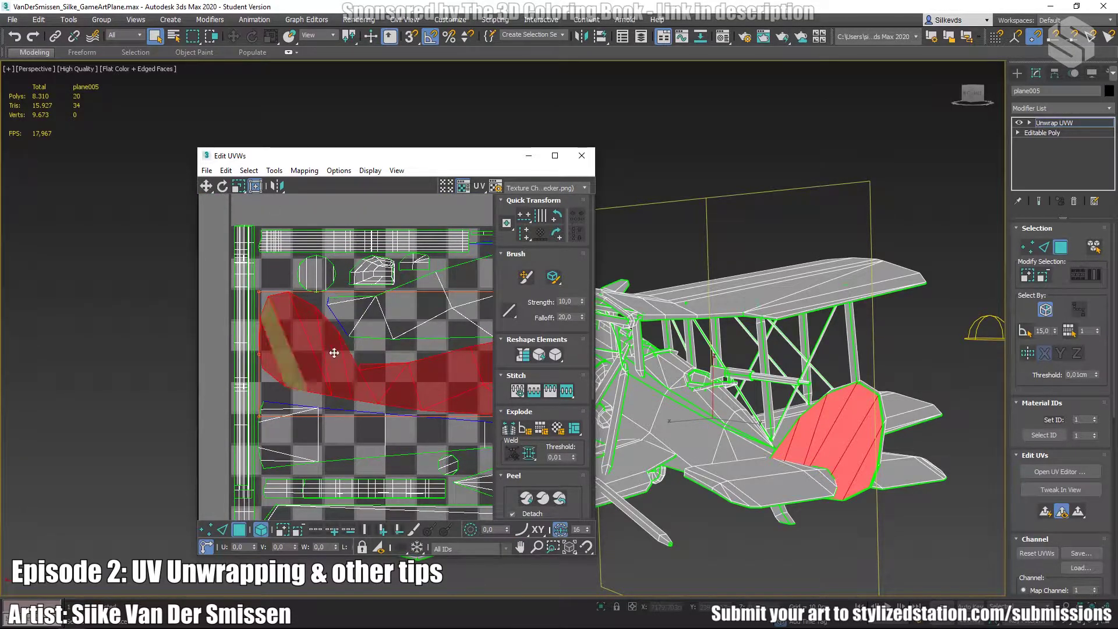
pyautogui.scroll(-4, 354, 330)
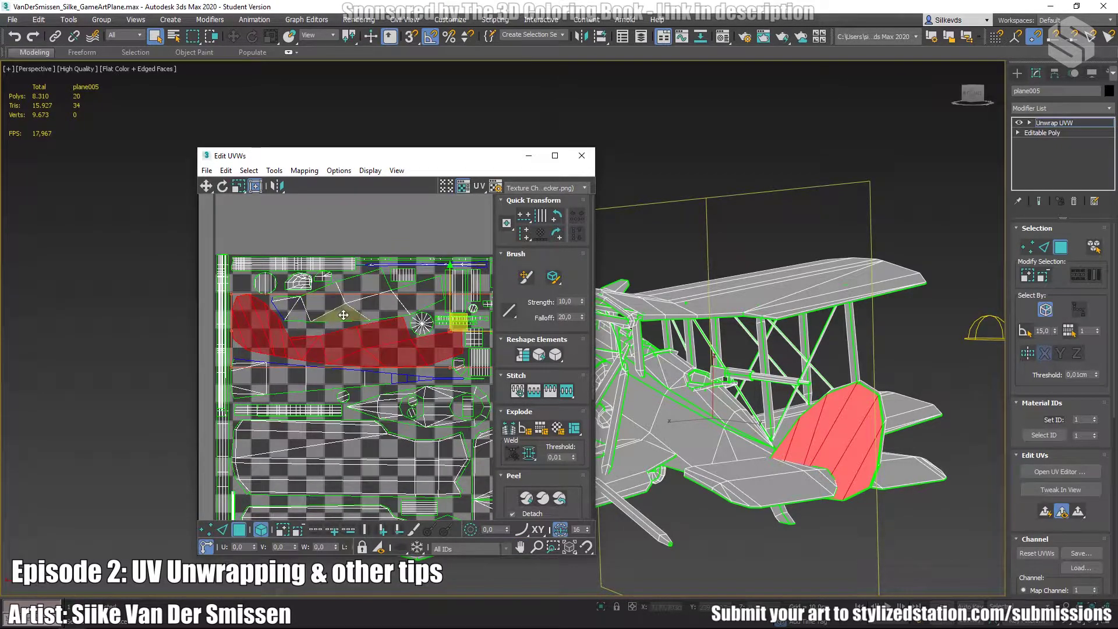
# - Select each fuselage side cluster in turn in the UV layout to compare them on the model
pyautogui.click(342, 310)
pyautogui.click(326, 337)
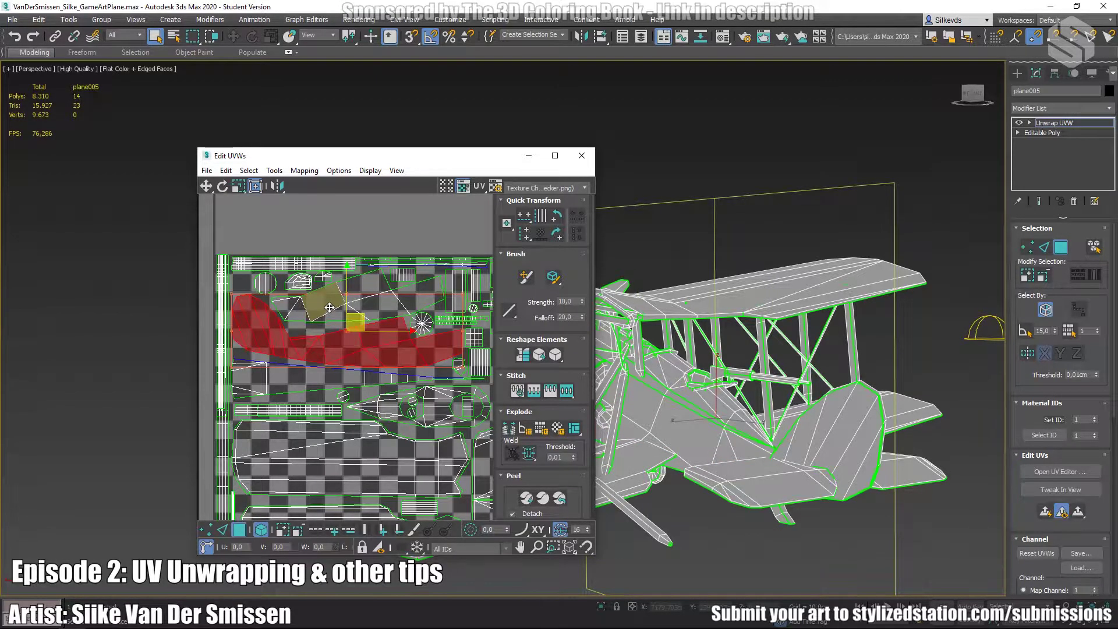
pyautogui.click(325, 307)
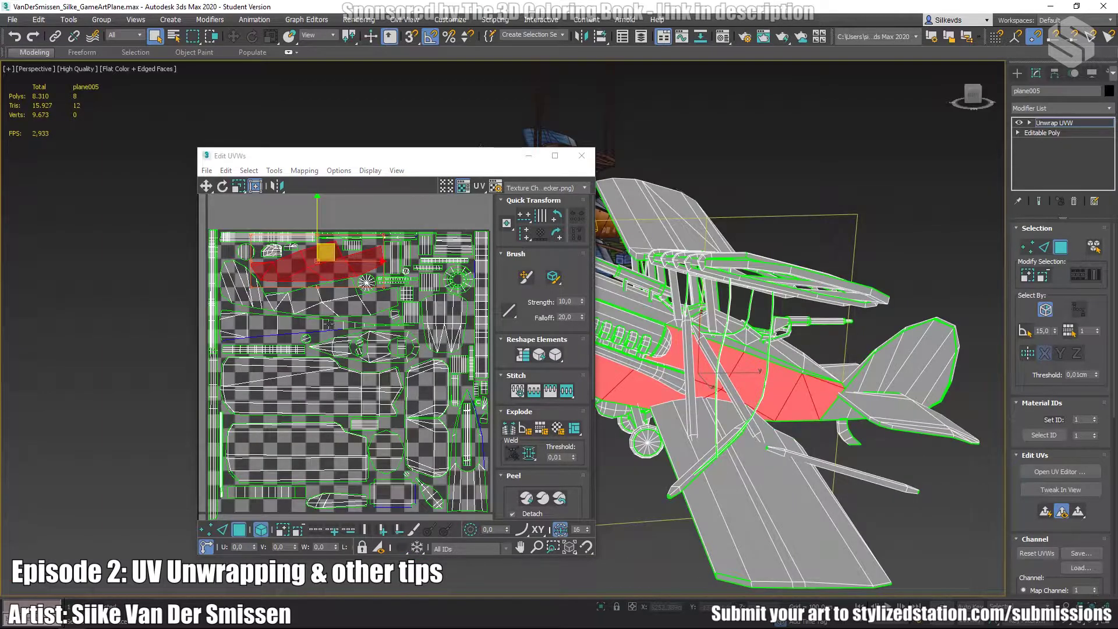
pyautogui.moveTo(409, 352)
pyautogui.mouseDown(button='middle')
pyautogui.moveTo(395, 335)
pyautogui.moveTo(405, 346)
pyautogui.mouseUp(button='middle')
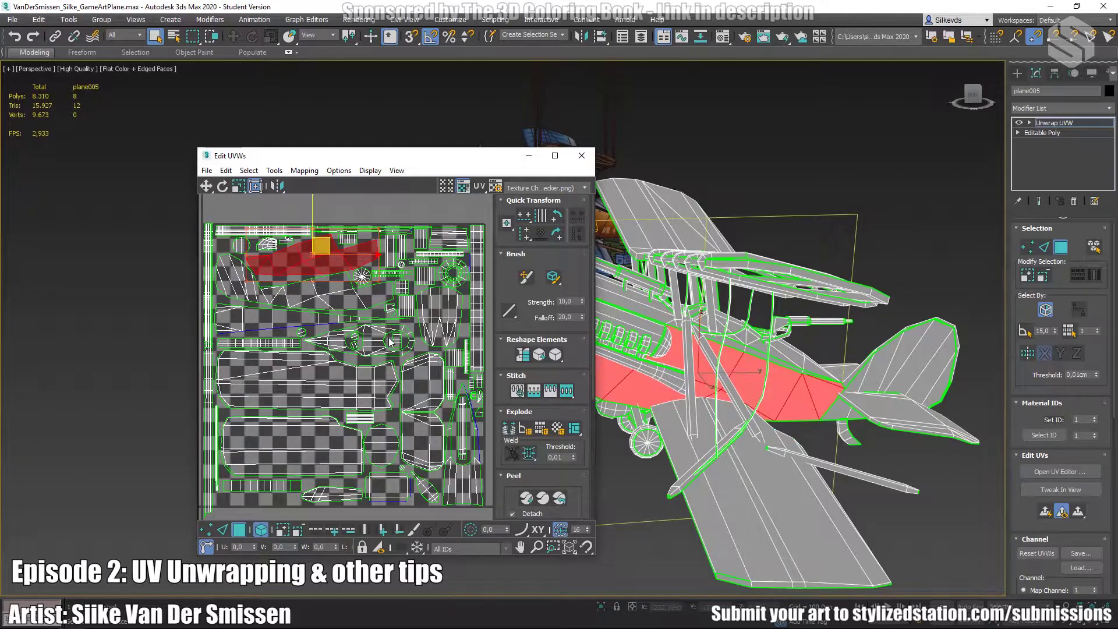
# - Select the lower wing's UV cluster, undo its accidental shift, and examine the matching wing faces on the model
pyautogui.keyDown('alt'); pyautogui.moveTo(830, 367); pyautogui.dragTo(848, 402, button='middle'); pyautogui.keyUp('alt')
pyautogui.click(293, 440)
pyautogui.moveTo(306, 434)
pyautogui.mouseDown()
pyautogui.moveTo(337, 422)
pyautogui.moveTo(325, 412)
pyautogui.moveTo(313, 438)
pyautogui.mouseUp()
pyautogui.hotkey('ctrl', 'z')
pyautogui.keyDown('alt'); pyautogui.moveTo(694, 398); pyautogui.dragTo(757, 379, button='middle'); pyautogui.keyUp('alt')
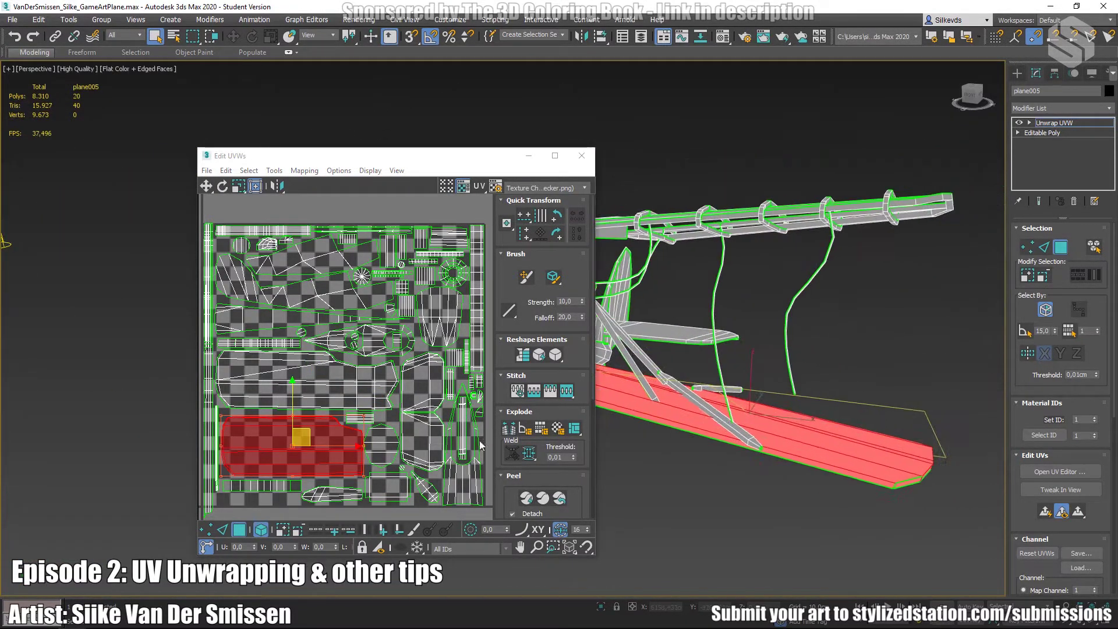
pyautogui.scroll(-4, 282, 360)
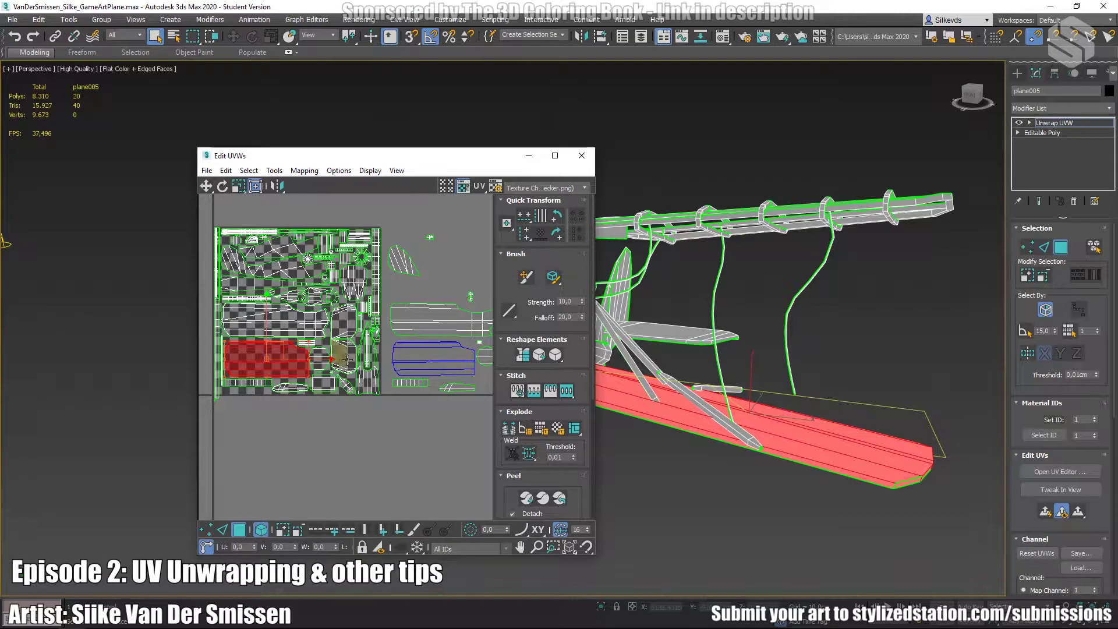
pyautogui.scroll(4, 274, 352)
pyautogui.keyDown('alt'); pyautogui.moveTo(681, 399); pyautogui.dragTo(857, 437, button='middle'); pyautogui.keyUp('alt')
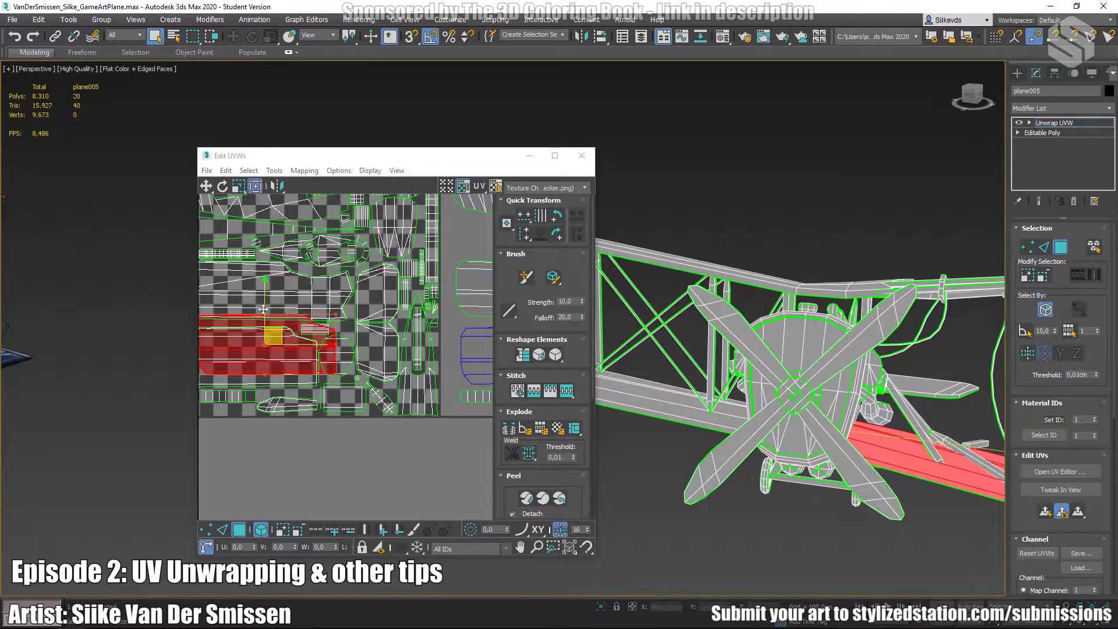
# - Clear the wing selection and select all UV polygons inside the texture square
pyautogui.scroll(-2, 285, 394)
pyautogui.click(305, 413)
pyautogui.scroll(-2, 377, 369)
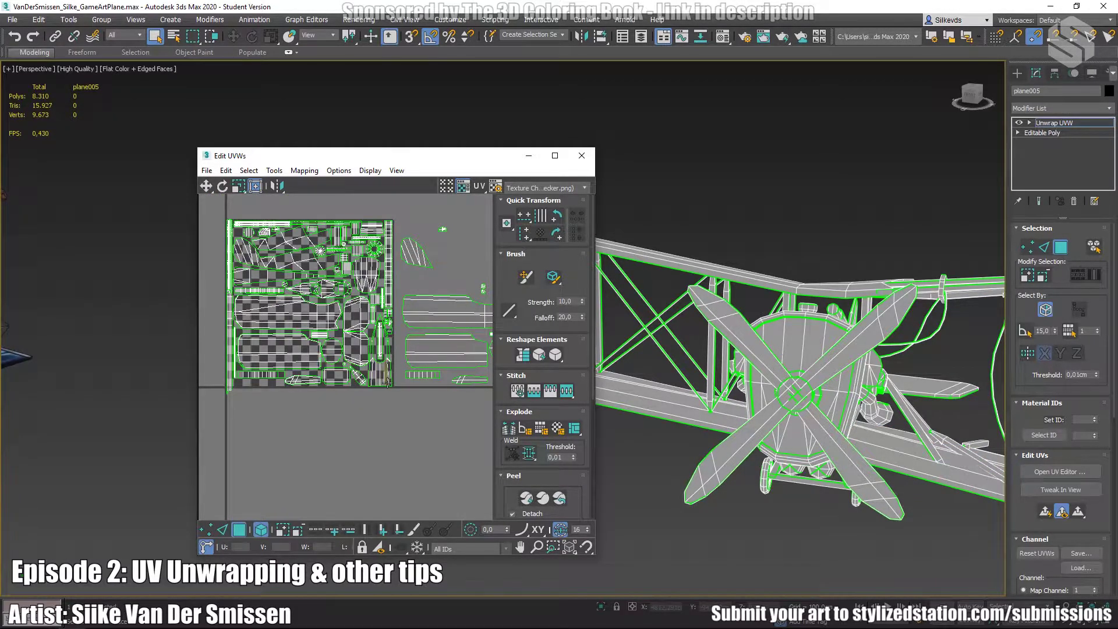
pyautogui.moveTo(400, 403); pyautogui.dragTo(397, 404)
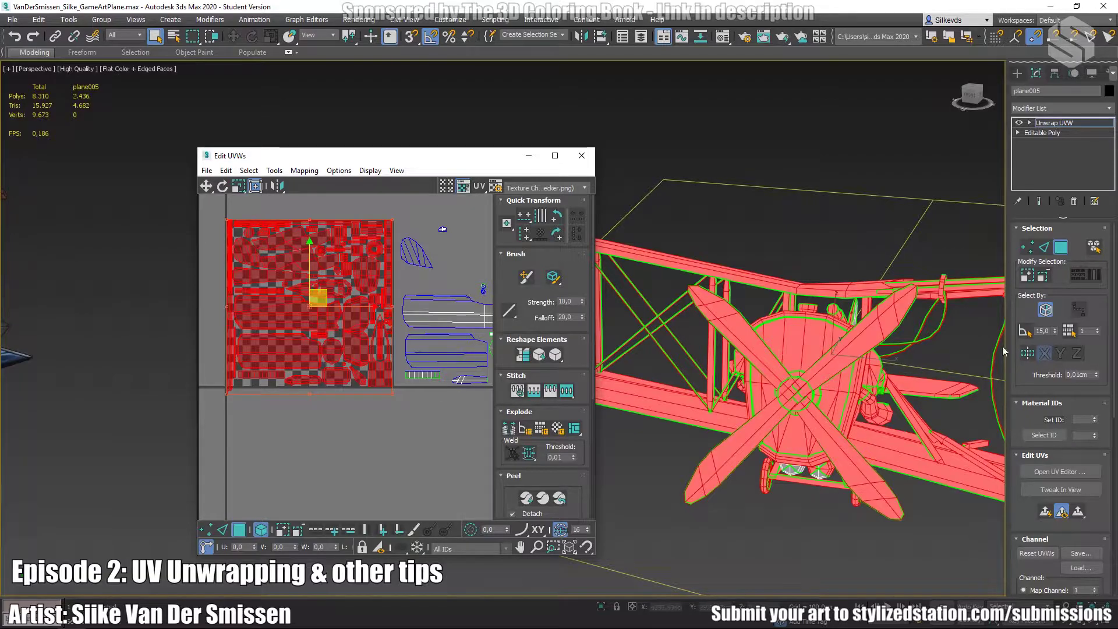
# - Close the UV editor and select the faces on the underside of the upper wing in the model
pyautogui.click(583, 157)
pyautogui.keyDown('alt'); pyautogui.moveTo(741, 292); pyautogui.dragTo(557, 243, button='middle'); pyautogui.keyUp('alt')
pyautogui.moveTo(724, 242); pyautogui.dragTo(373, 149, button='middle')
pyautogui.click(373, 149)
pyautogui.keyDown('alt'); pyautogui.moveTo(479, 245); pyautogui.dragTo(516, 259, button='middle'); pyautogui.keyUp('alt')
pyautogui.click(506, 257)
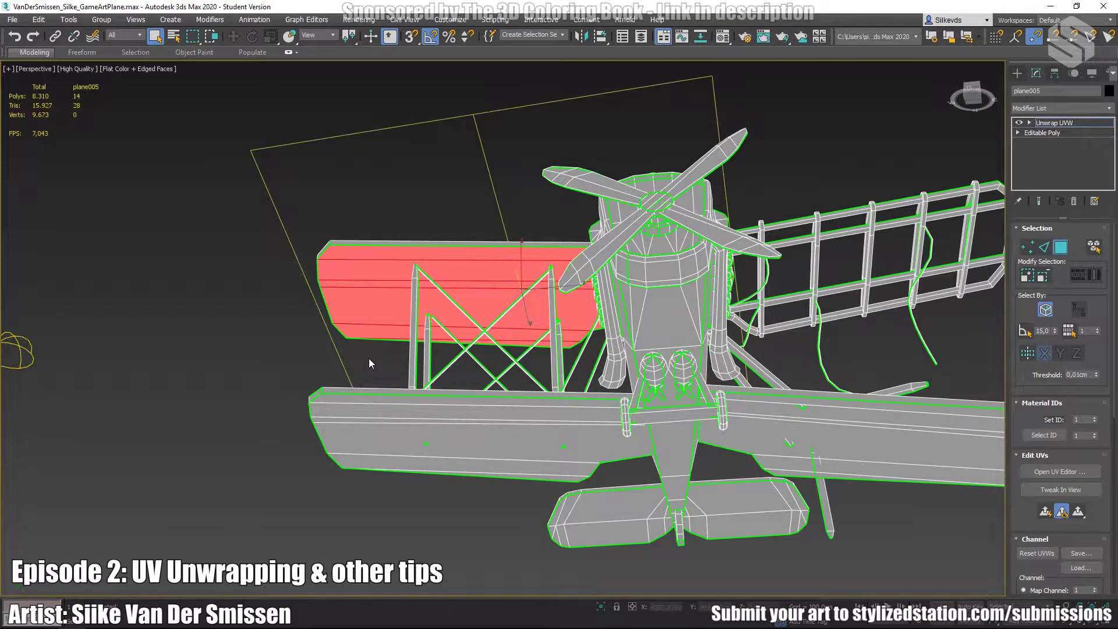
# - Select the upper wing's top cluster on the model, examine it from above, and leave the Unwrap UVW modifier
pyautogui.moveTo(490, 340); pyautogui.dragTo(624, 307, button='middle')
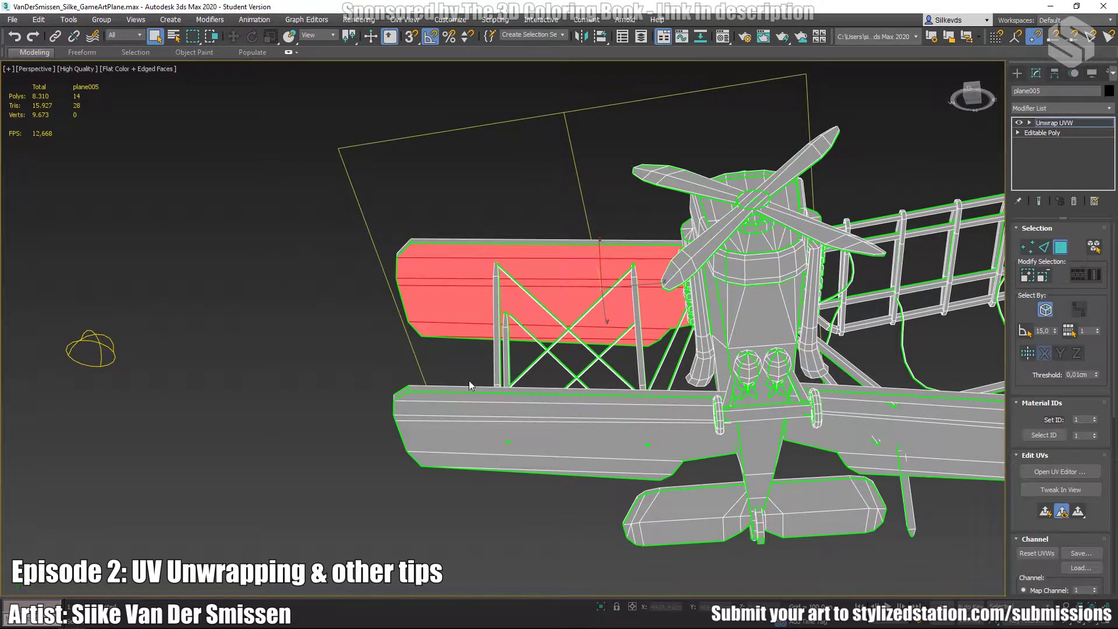
pyautogui.keyDown('alt'); pyautogui.moveTo(435, 265); pyautogui.dragTo(431, 367, button='middle'); pyautogui.keyUp('alt')
pyautogui.doubleClick(490, 287)
pyautogui.moveTo(610, 333); pyautogui.dragTo(558, 347, button='middle')
pyautogui.doubleClick(572, 324)
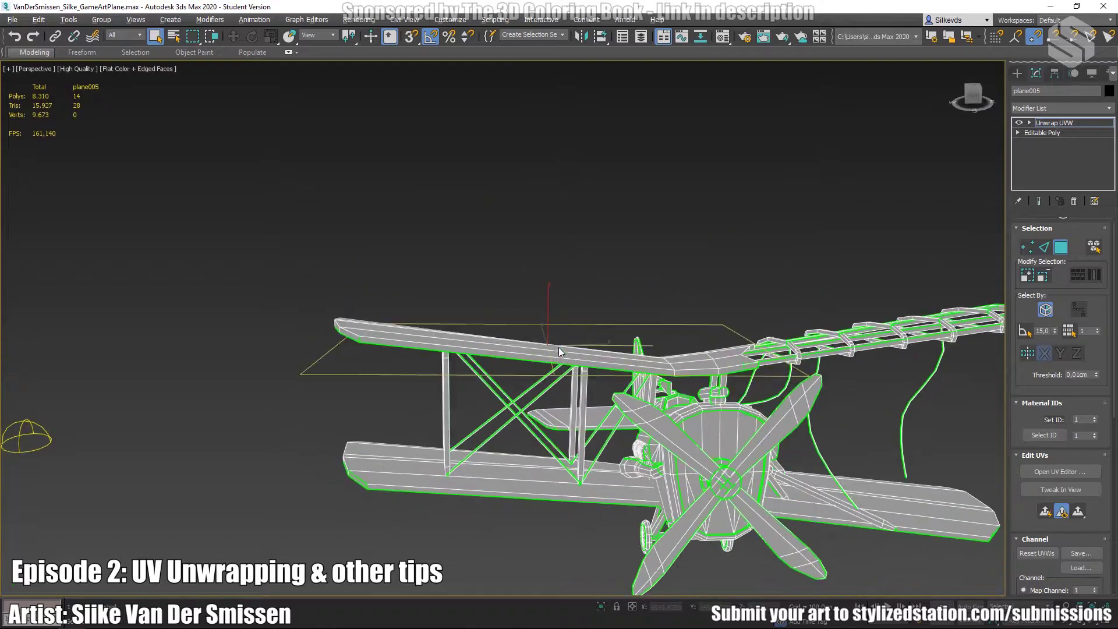
pyautogui.keyDown('ctrl'); pyautogui.click(518, 353); pyautogui.keyUp('ctrl')
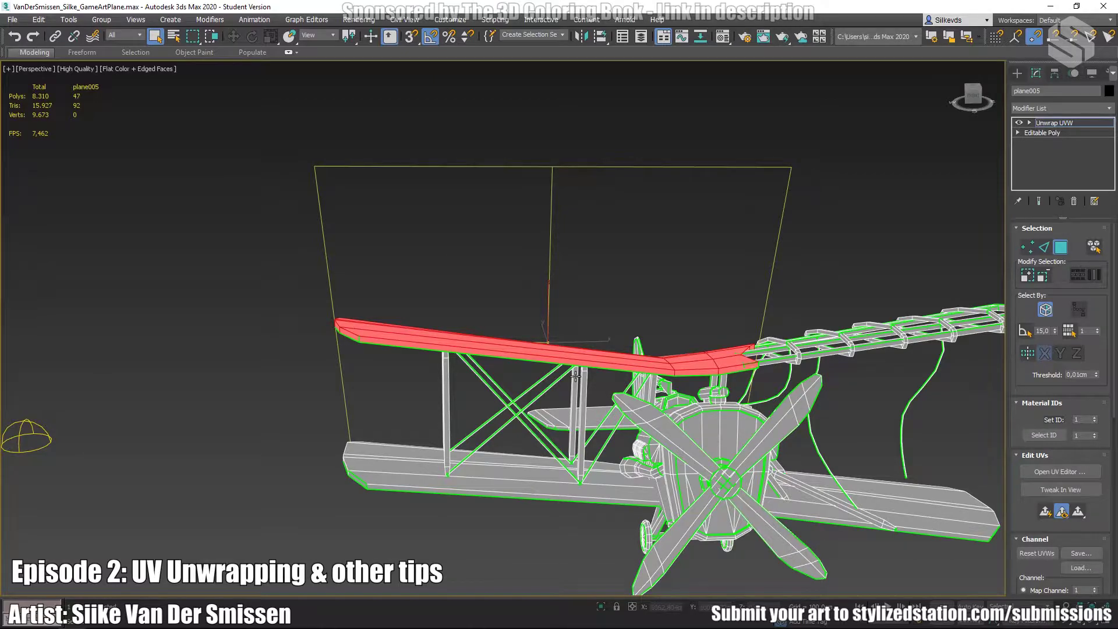
pyautogui.keyDown('alt'); pyautogui.moveTo(610, 263); pyautogui.dragTo(527, 246, button='middle'); pyautogui.keyUp('alt')
pyautogui.keyDown('alt'); pyautogui.moveTo(678, 189); pyautogui.dragTo(681, 138, button='middle'); pyautogui.keyUp('alt')
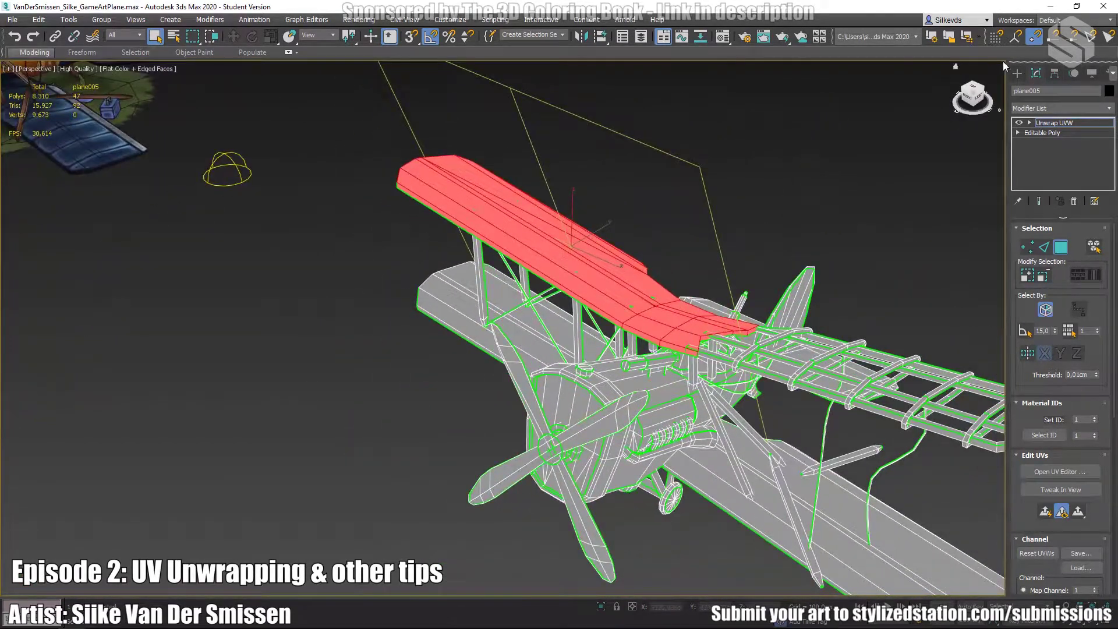
pyautogui.click(1016, 73)
pyautogui.moveTo(721, 266); pyautogui.dragTo(763, 239, button='middle')
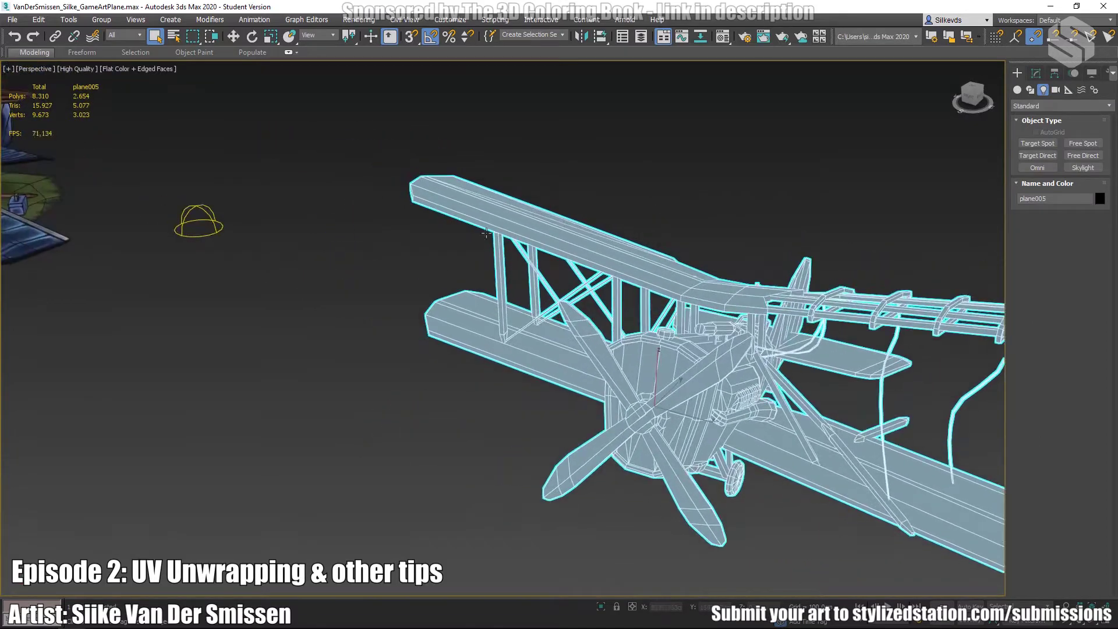
# - Delete the existing skylight and place a new Skylight on the ground beside the plane
pyautogui.click(200, 229)
pyautogui.press('Delete')
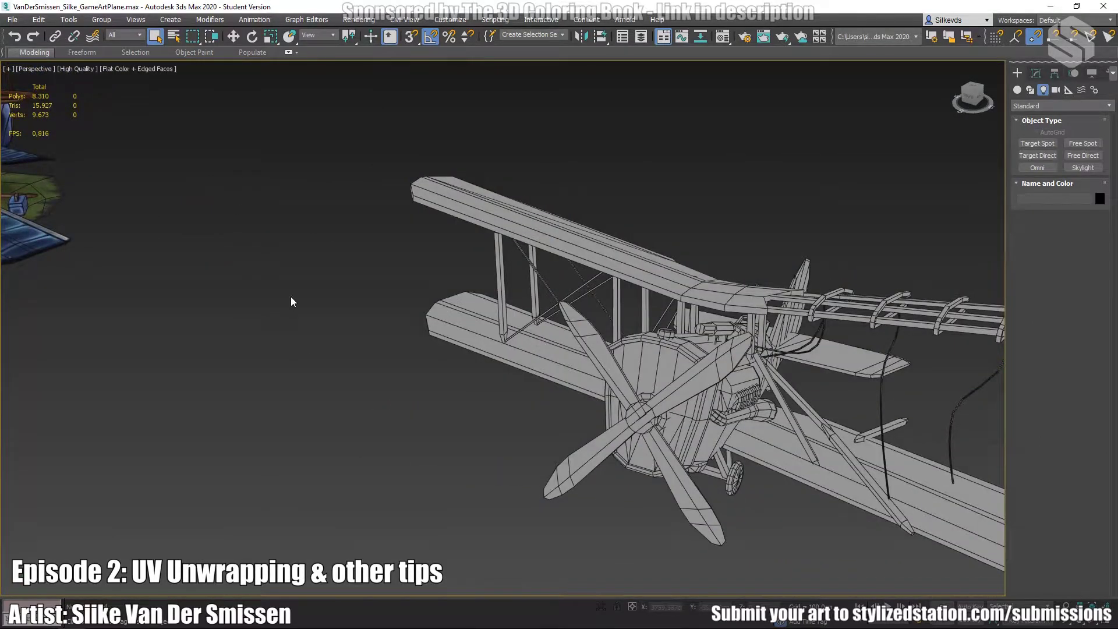
pyautogui.moveTo(751, 385); pyautogui.dragTo(638, 315, button='middle')
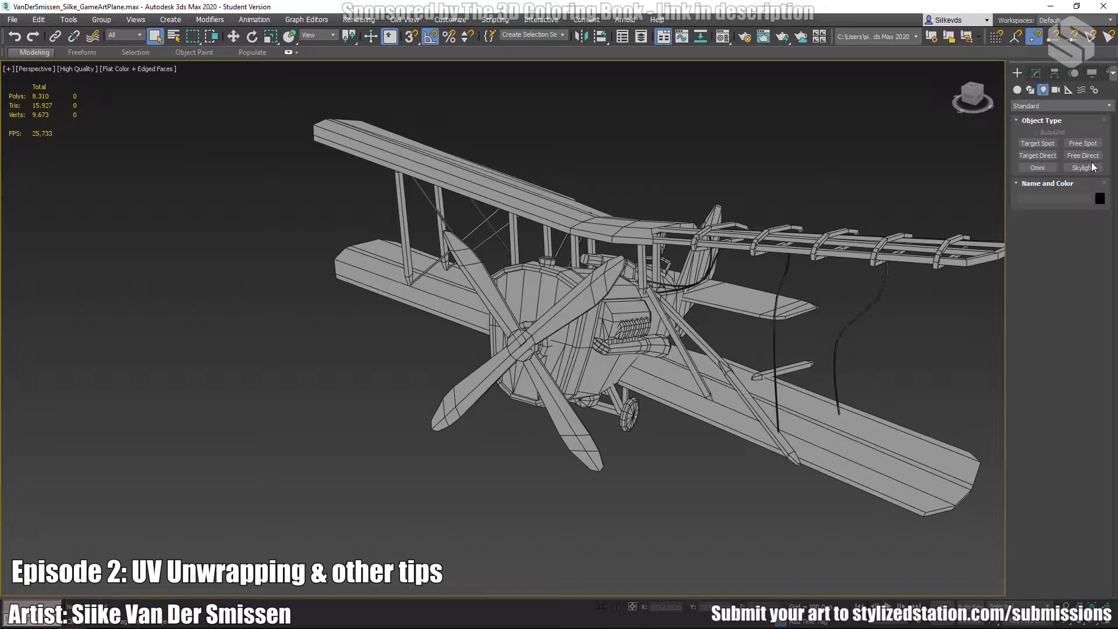
pyautogui.click(1090, 169)
pyautogui.moveTo(69, 280); pyautogui.dragTo(133, 322)
pyautogui.scroll(-3, 262, 397)
pyautogui.moveTo(280, 396); pyautogui.dragTo(357, 334, button='middle')
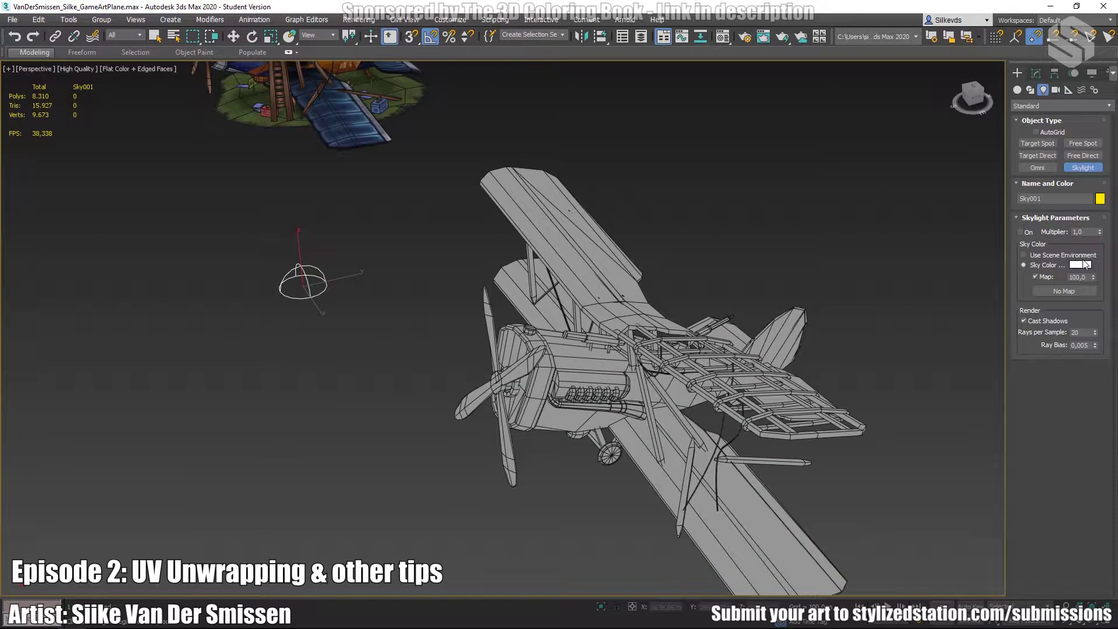
# - Confirm white as the skylight's sky color and as the environment's background color
pyautogui.click(1081, 265)
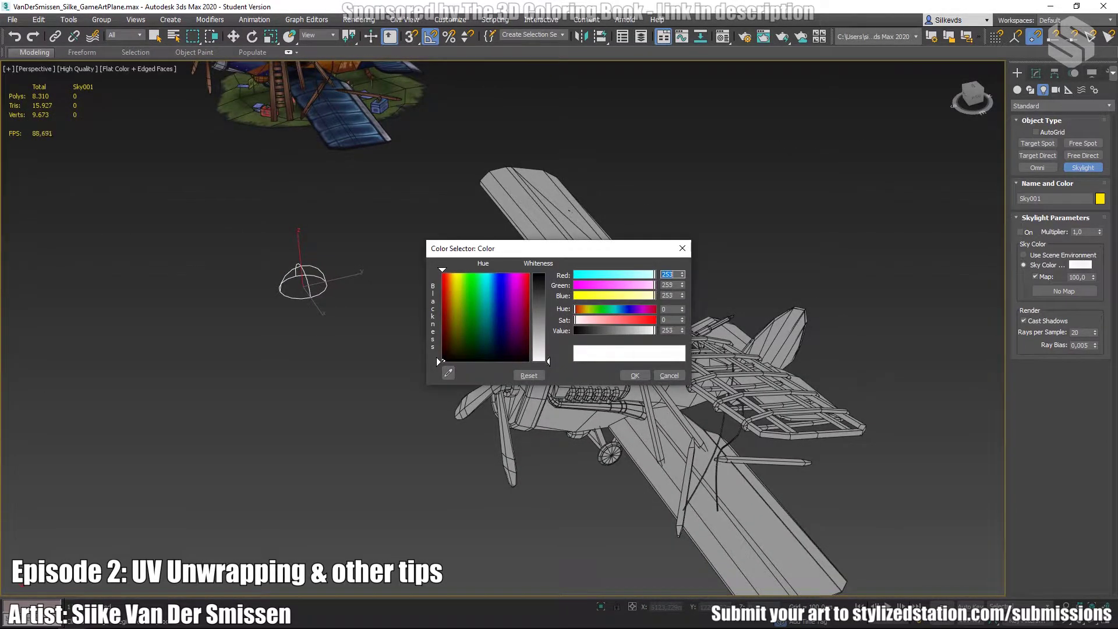
pyautogui.click(635, 376)
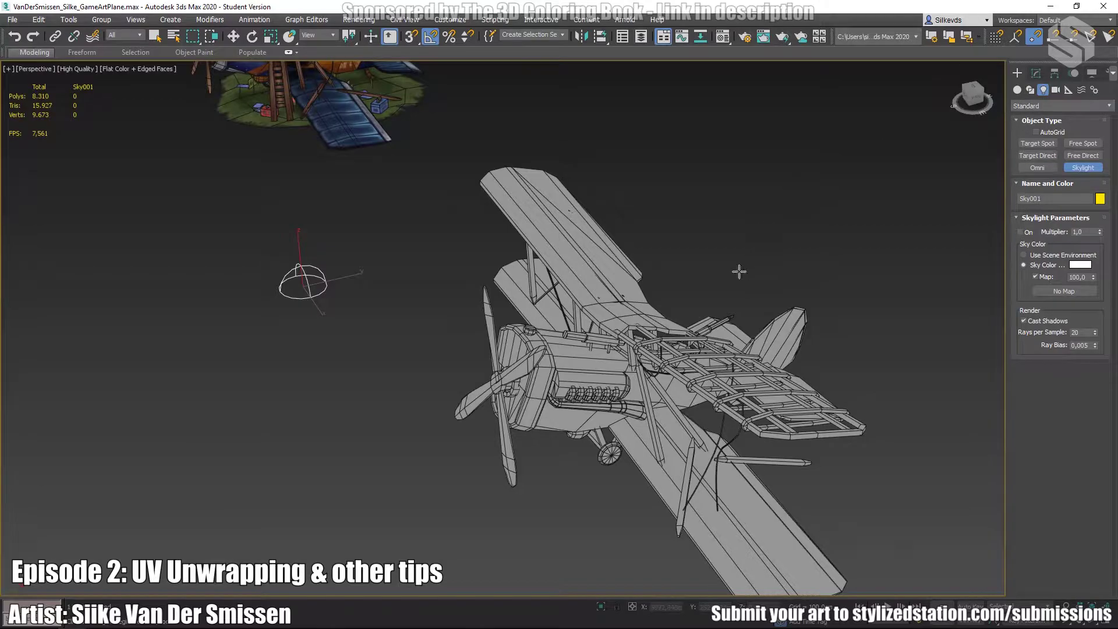
pyautogui.keyDown('alt'); pyautogui.moveTo(665, 424); pyautogui.dragTo(576, 460, button='middle'); pyautogui.keyUp('alt')
pyautogui.click(367, 19)
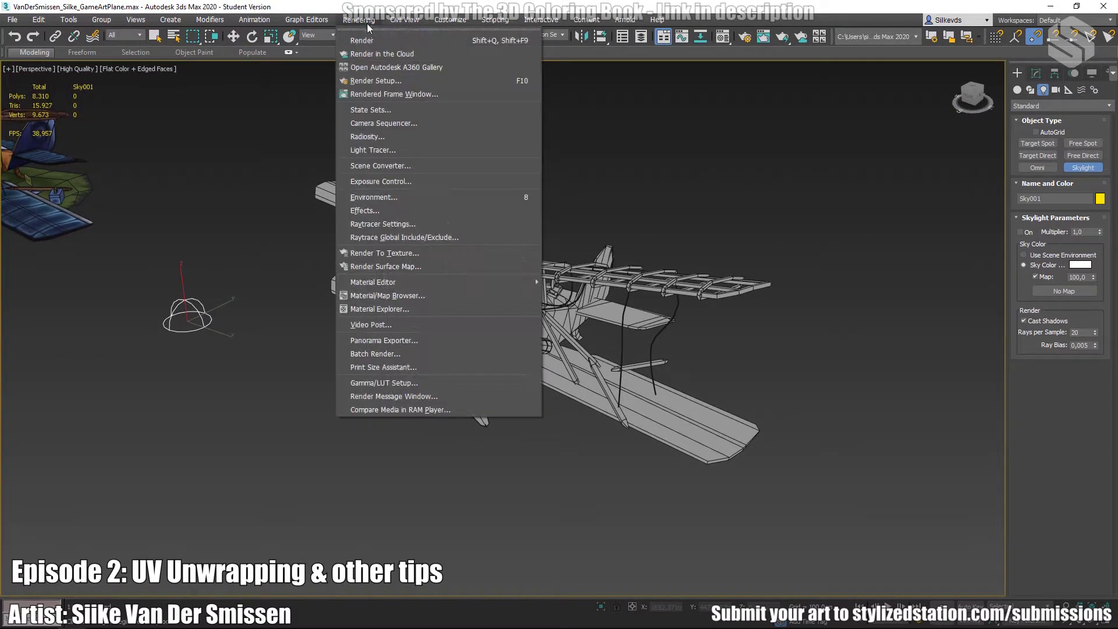
pyautogui.click(379, 194)
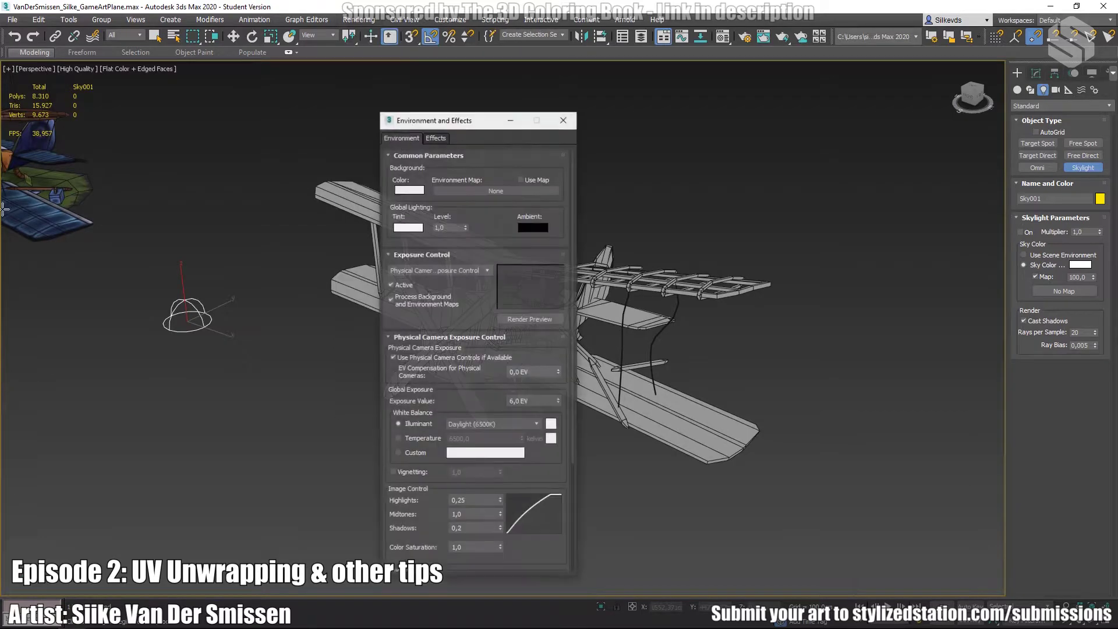
pyautogui.click(416, 189)
pyautogui.click(556, 410)
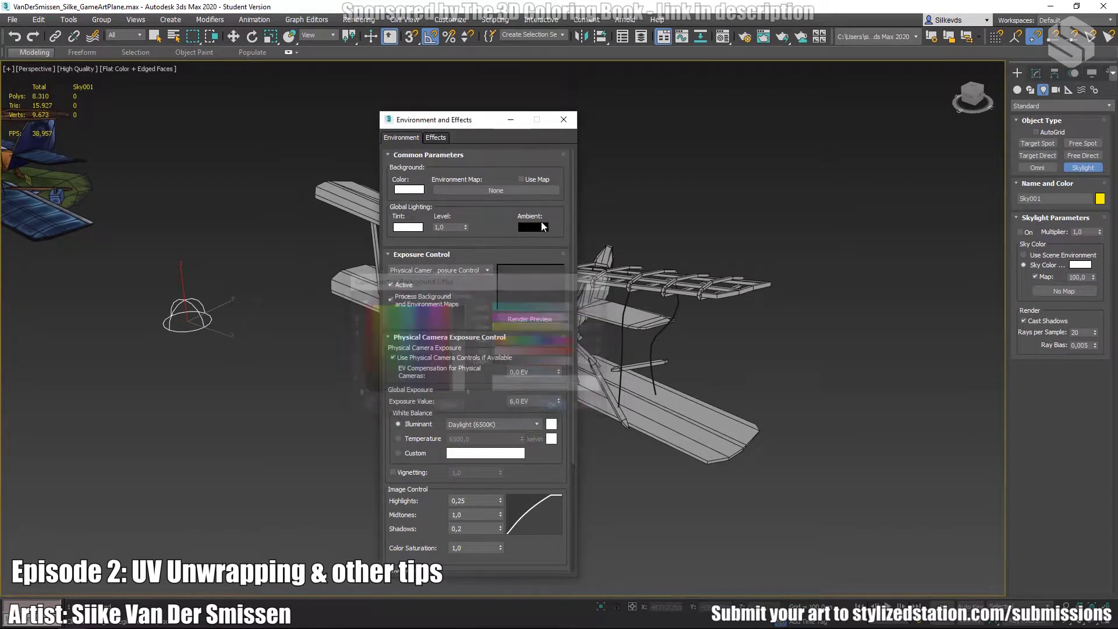
pyautogui.click(563, 120)
pyautogui.keyDown('alt'); pyautogui.moveTo(631, 265); pyautogui.dragTo(637, 282, button='middle'); pyautogui.keyUp('alt')
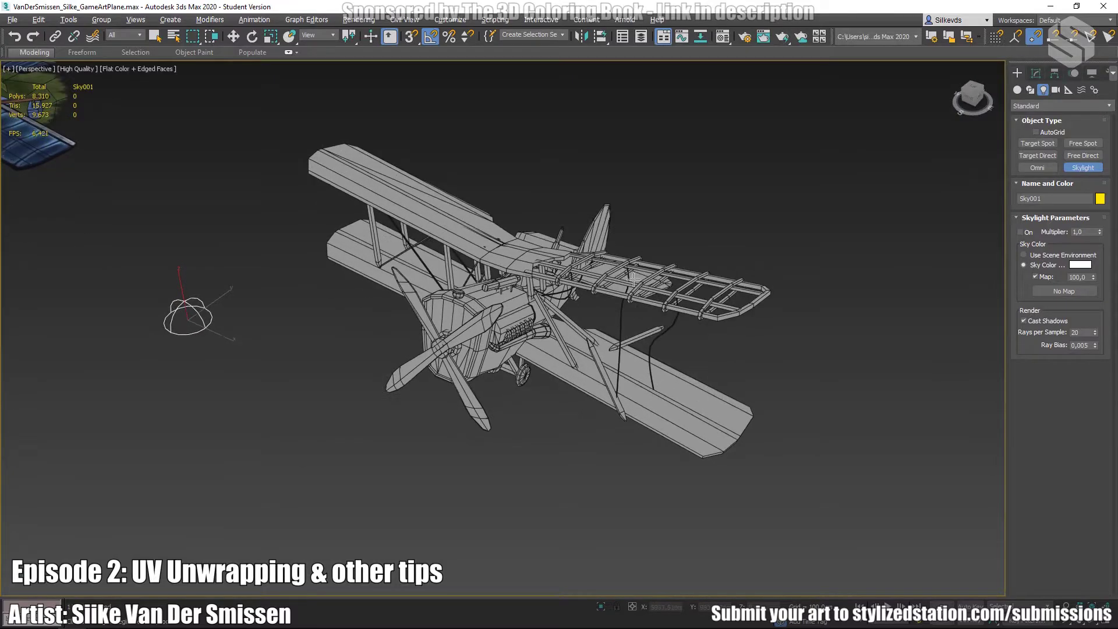
pyautogui.click(180, 216)
pyautogui.rightClick(193, 251)
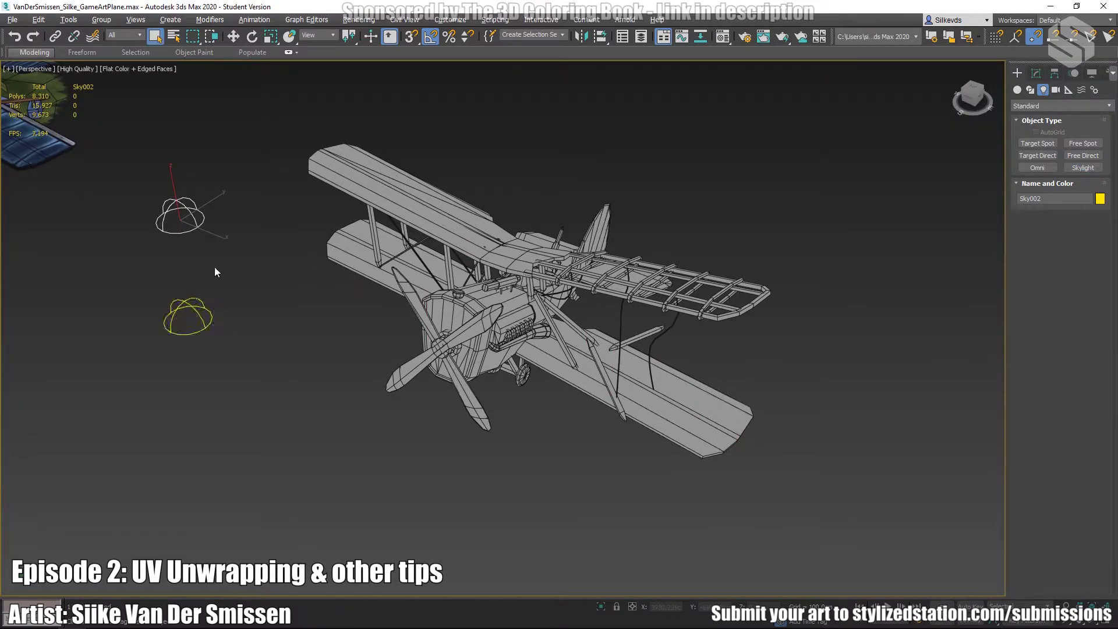
pyautogui.click(239, 223)
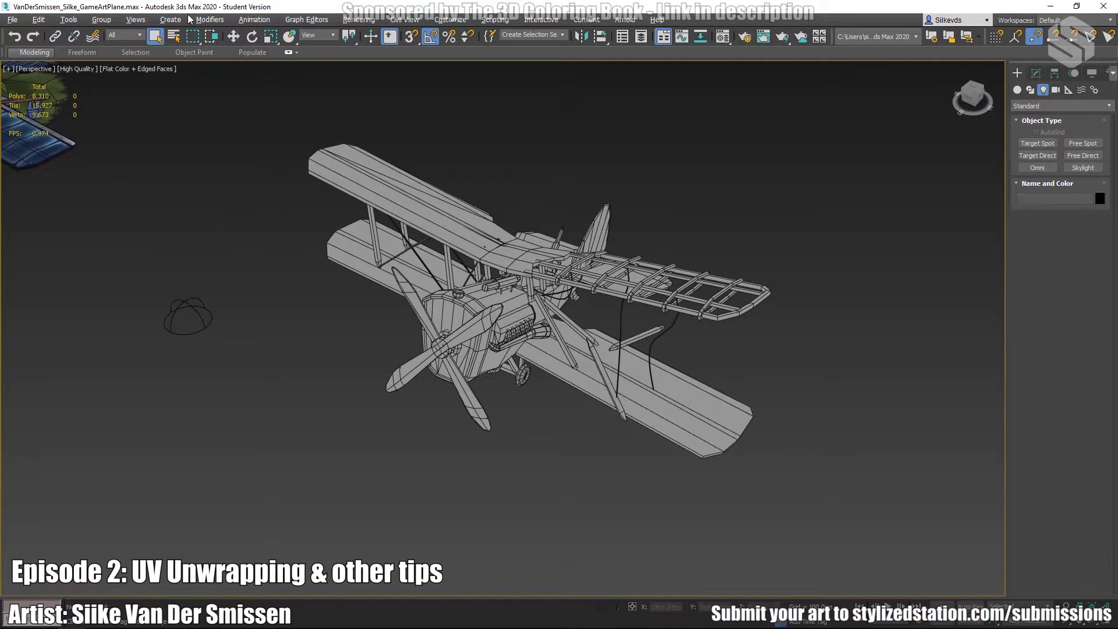
# - Check the scene's lights in the Light Lister and close it
pyautogui.click(70, 21)
pyautogui.click(88, 212)
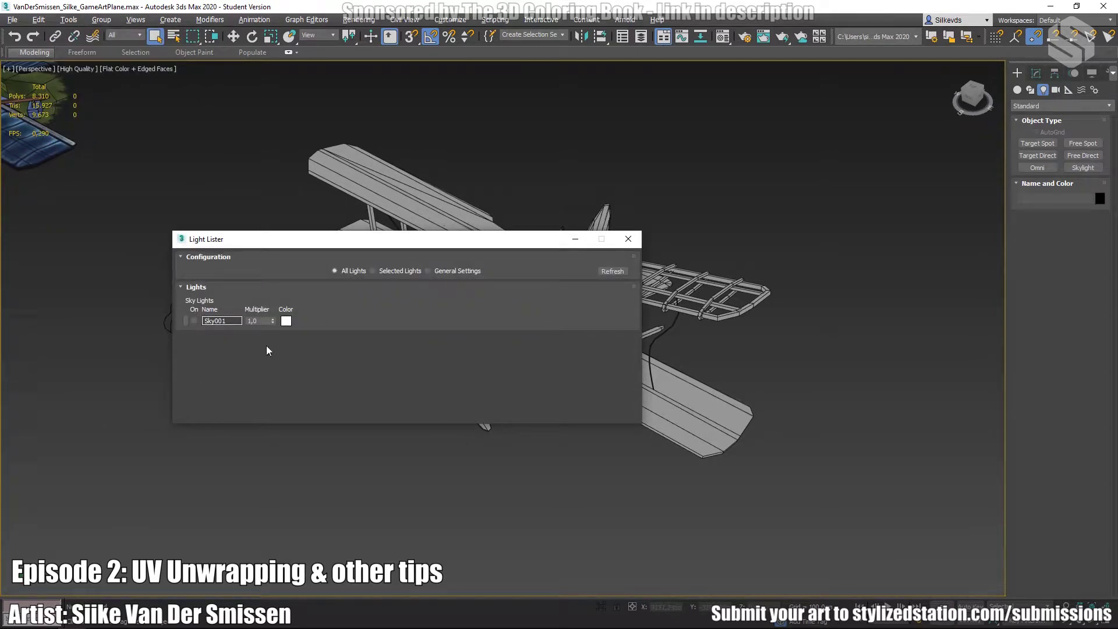
pyautogui.click(628, 239)
# - Select the untextured plane and open Render To Texture for it, enlarging the dialog to show its output settings
pyautogui.click(513, 247)
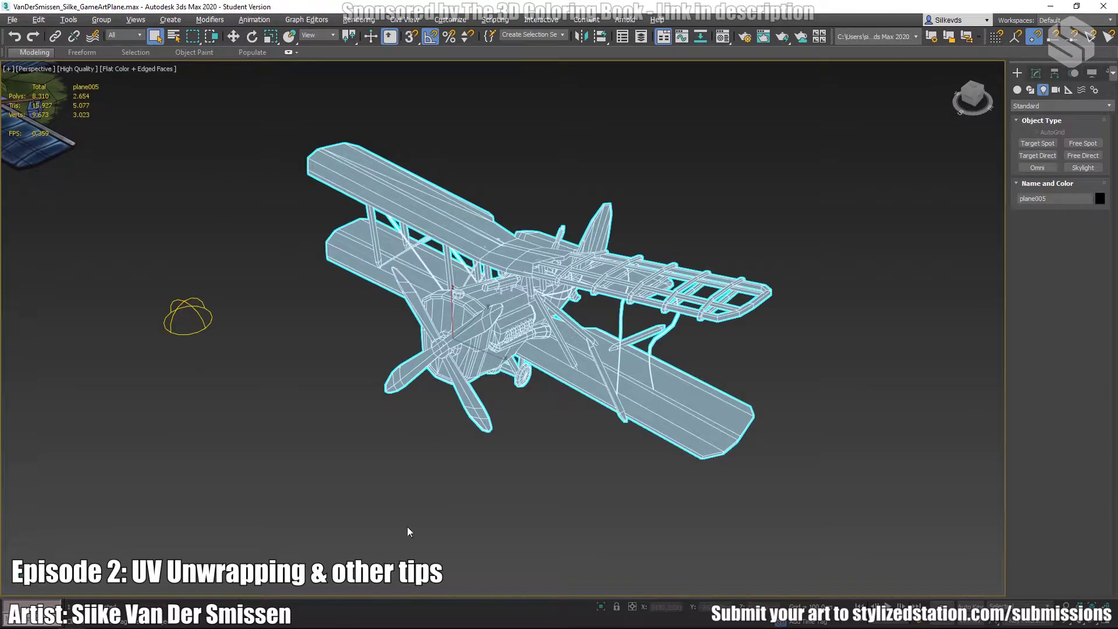
pyautogui.click(358, 19)
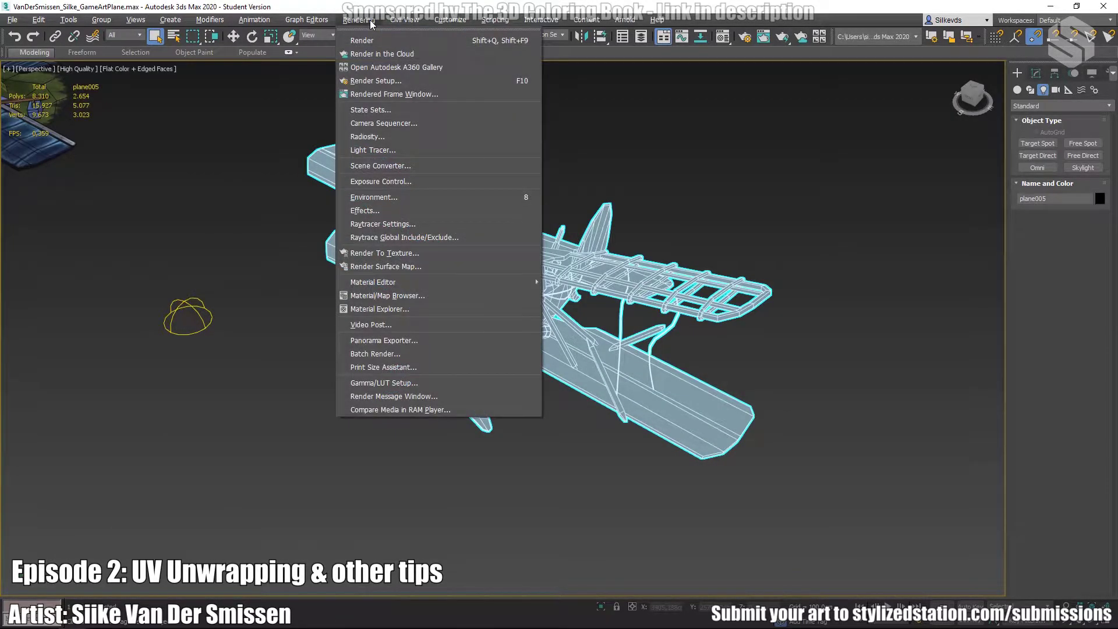
pyautogui.click(442, 309)
pyautogui.click(364, 21)
pyautogui.press('Escape')
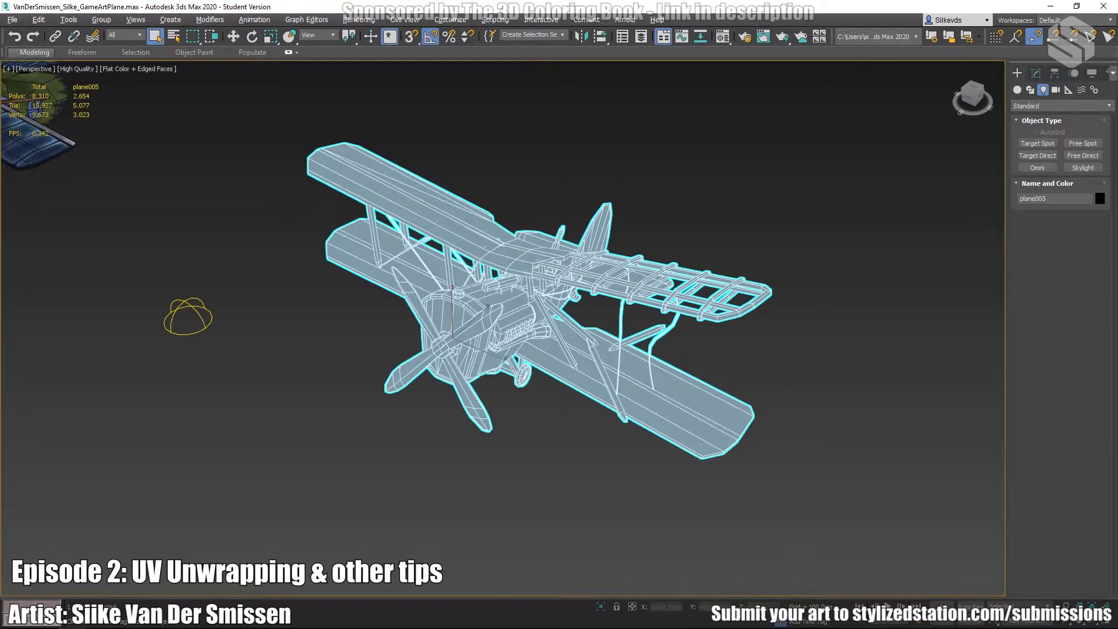
pyautogui.click(359, 20)
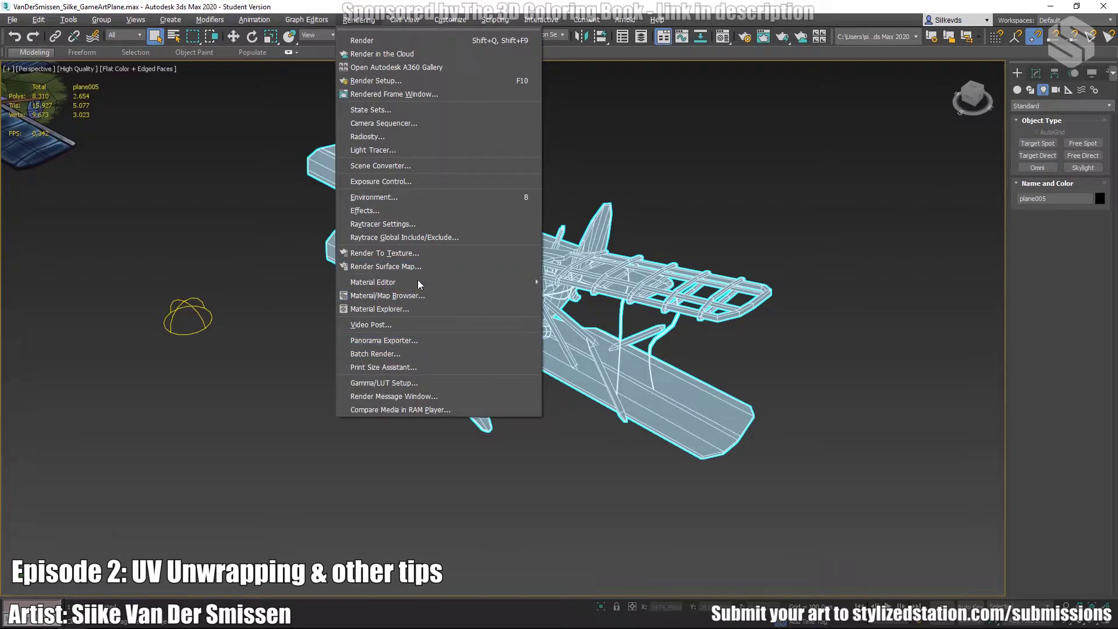
pyautogui.click(440, 259)
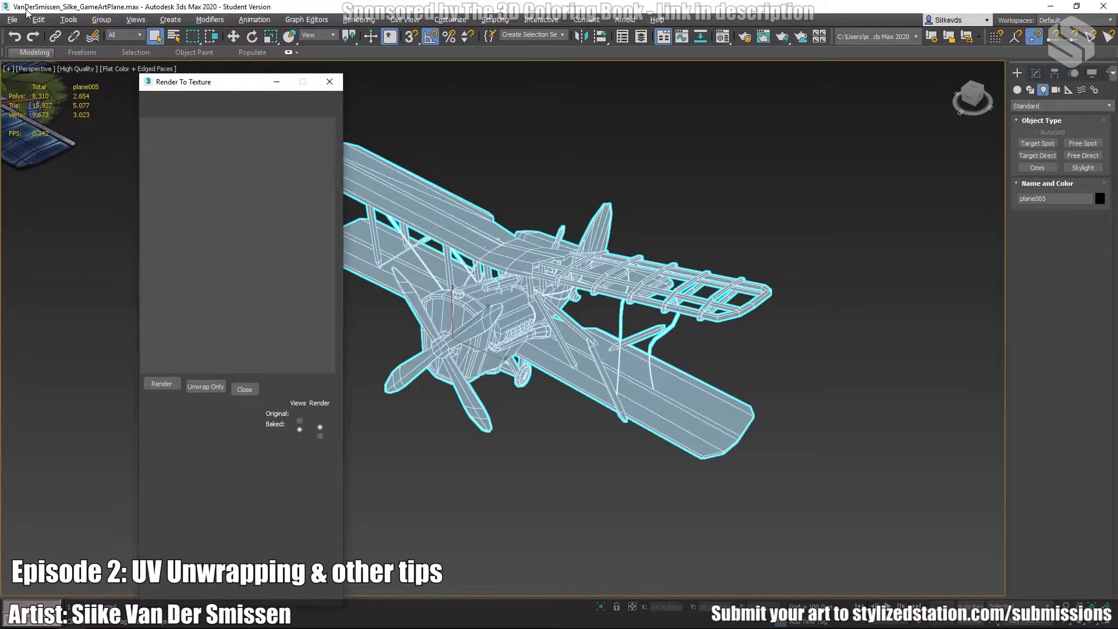
pyautogui.moveTo(577, 319); pyautogui.dragTo(734, 364, button='middle')
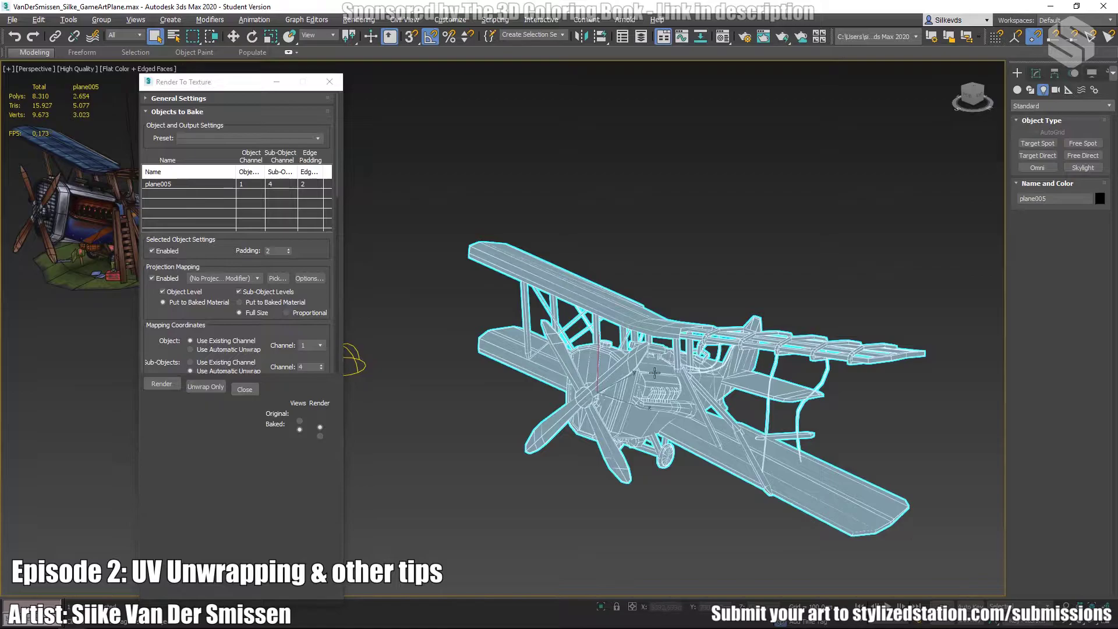
pyautogui.moveTo(229, 603); pyautogui.dragTo(229, 615)
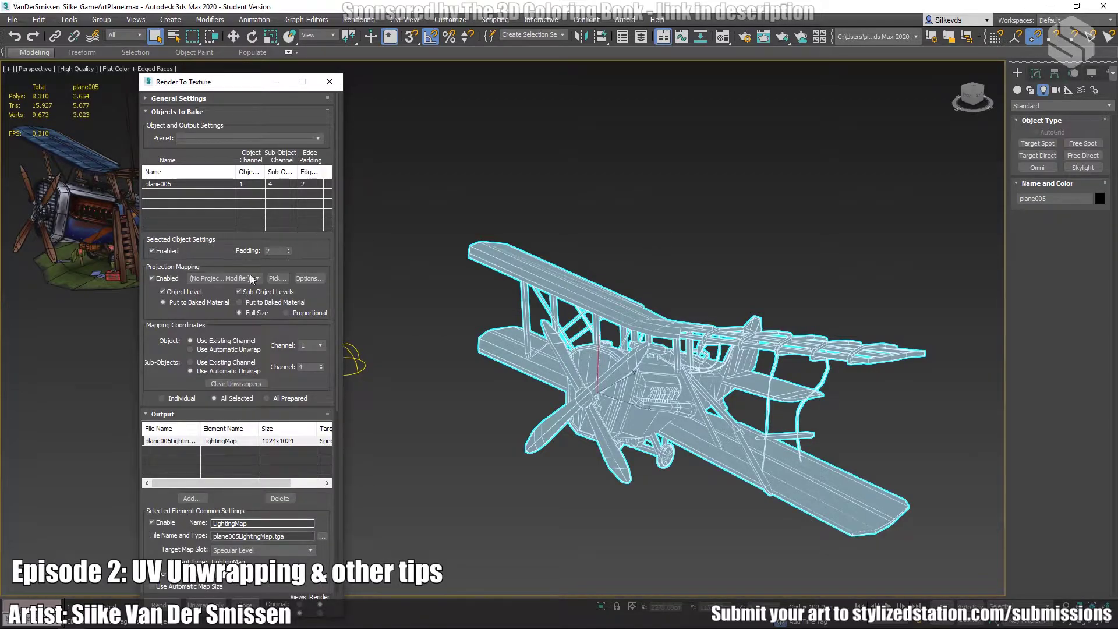
# - Review the plane's bake settings and check the file location of the LightingMap output
pyautogui.scroll(-1, 180, 304)
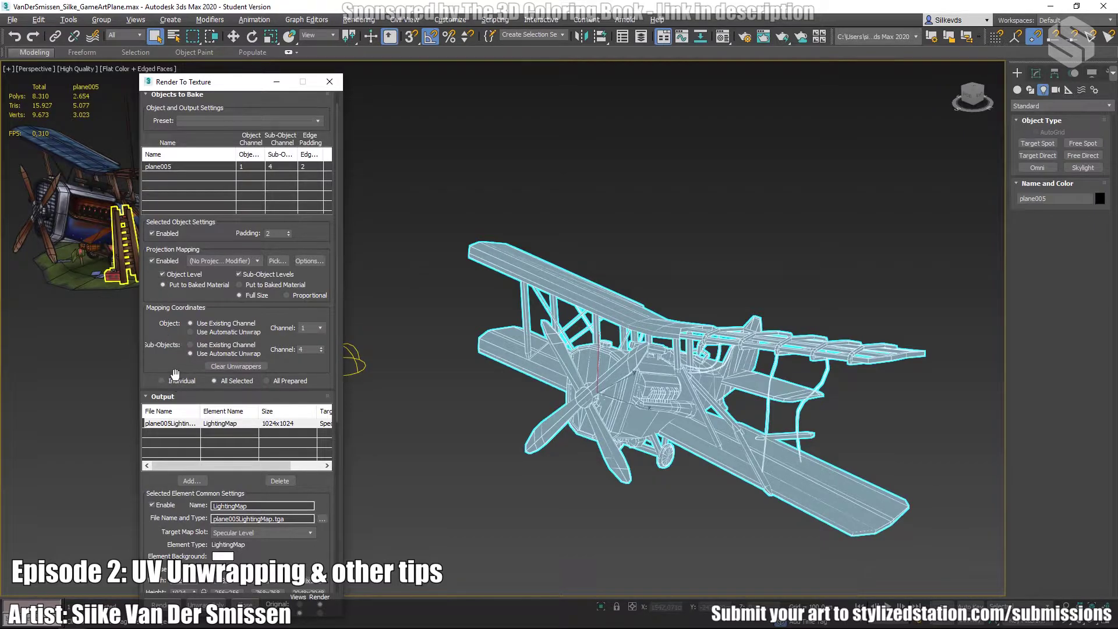
pyautogui.scroll(-1, 249, 434)
pyautogui.scroll(1, 249, 433)
pyautogui.click(324, 518)
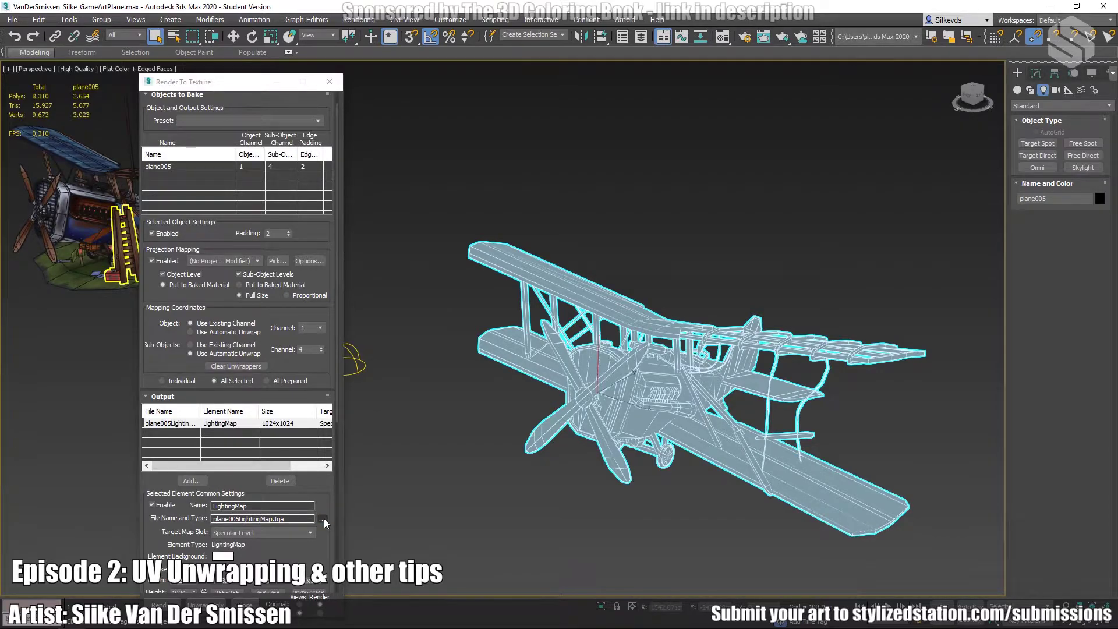
pyautogui.click(543, 341)
# - Set the target map slot of the LightingMap output to Ambient Color
pyautogui.scroll(-3, 277, 531)
pyautogui.scroll(2, 277, 531)
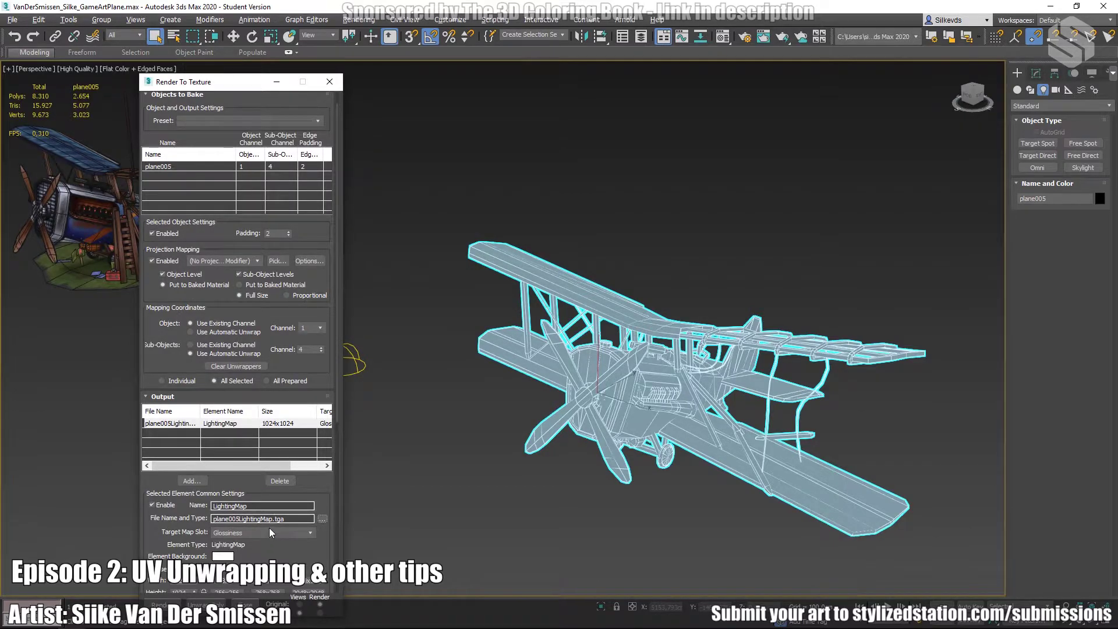
pyautogui.click(224, 534)
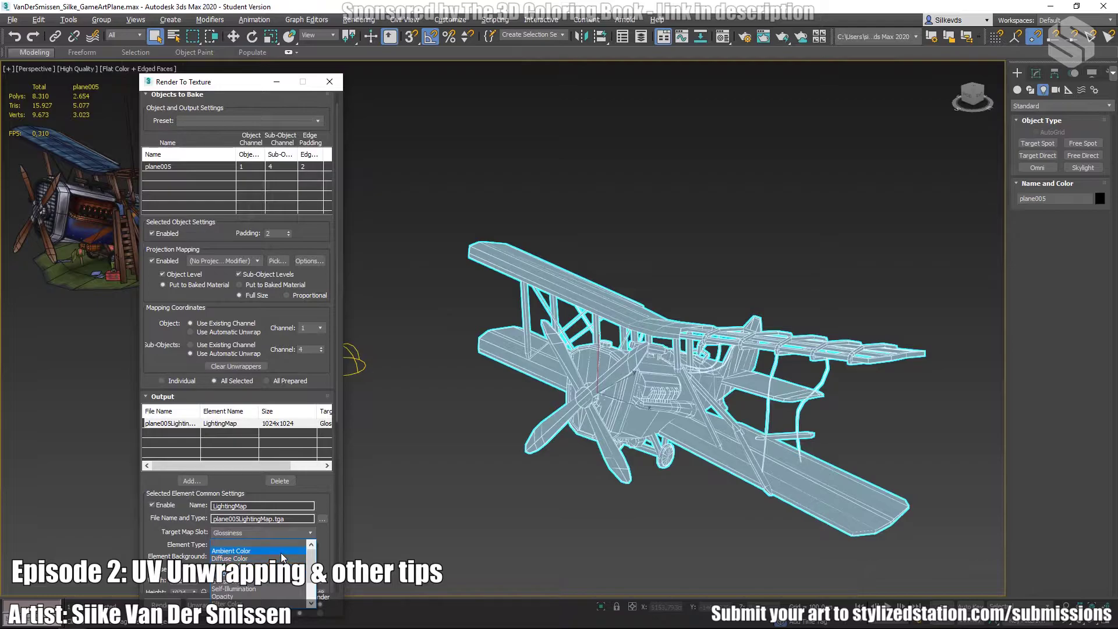
pyautogui.click(239, 551)
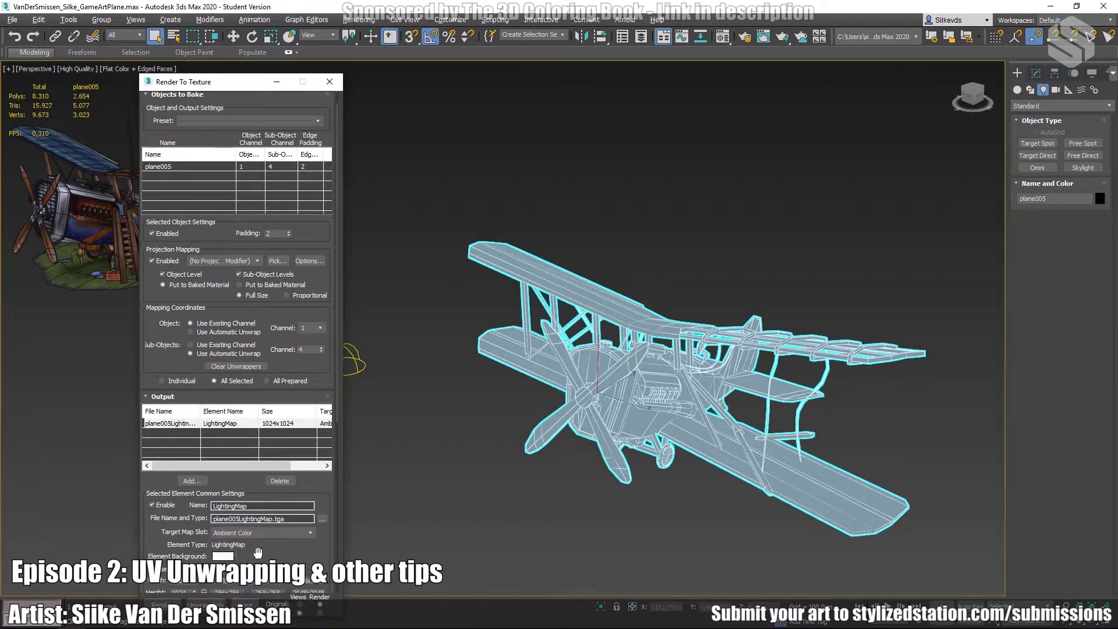
pyautogui.scroll(-1, 278, 553)
pyautogui.click(266, 518)
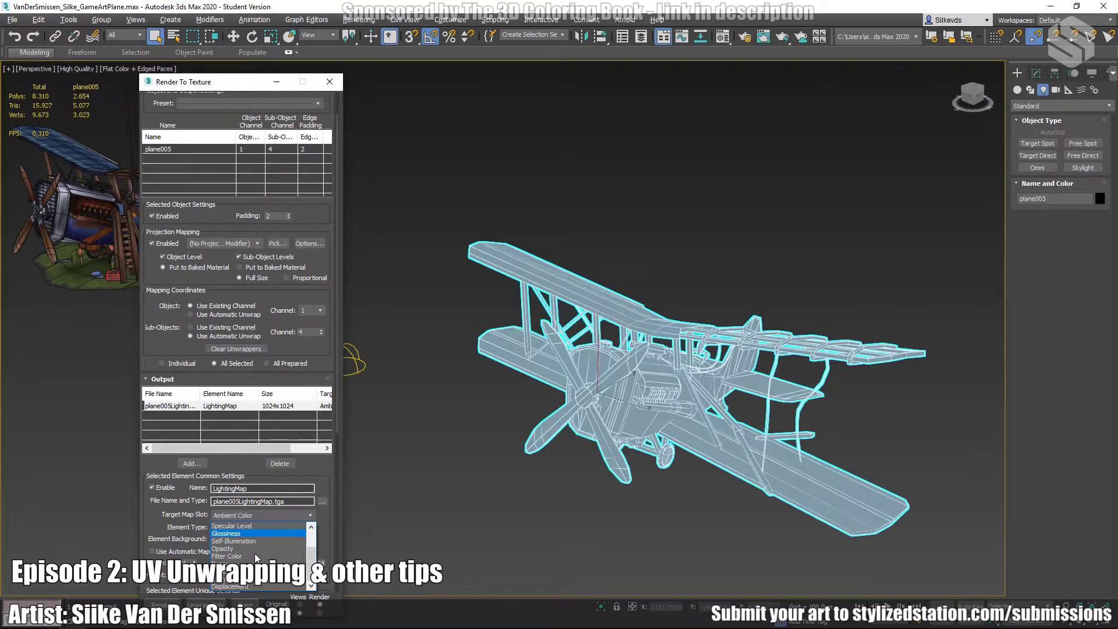
pyautogui.click(257, 532)
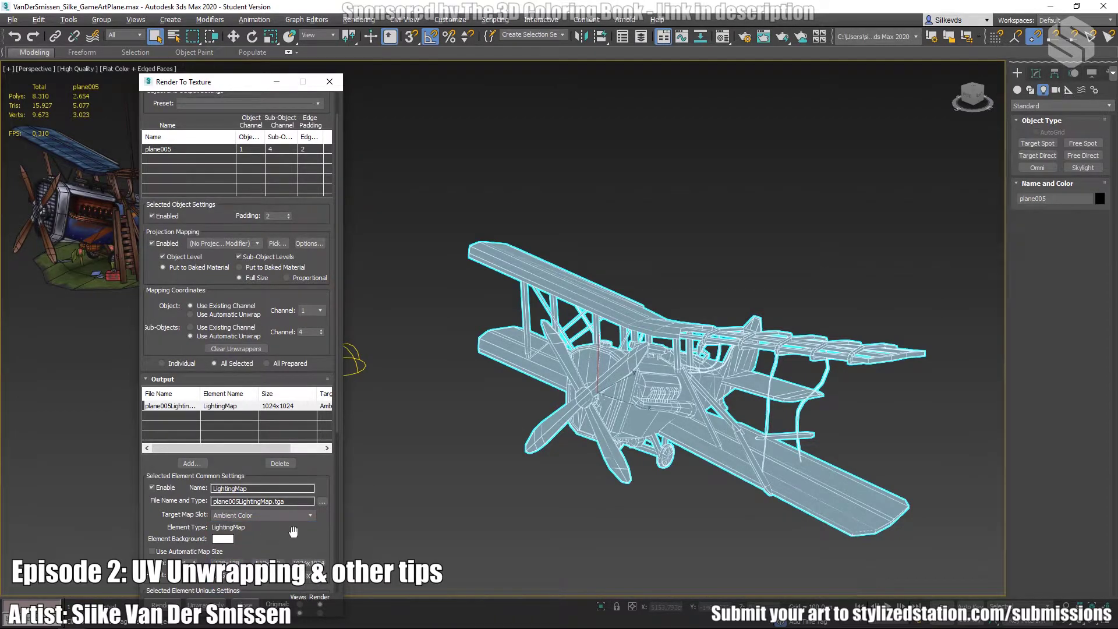
# - Review the remaining LightingMap size and material settings and render the plane's lighting map to texture
pyautogui.click(257, 491)
pyautogui.scroll(-3, 235, 529)
pyautogui.scroll(-5, 236, 529)
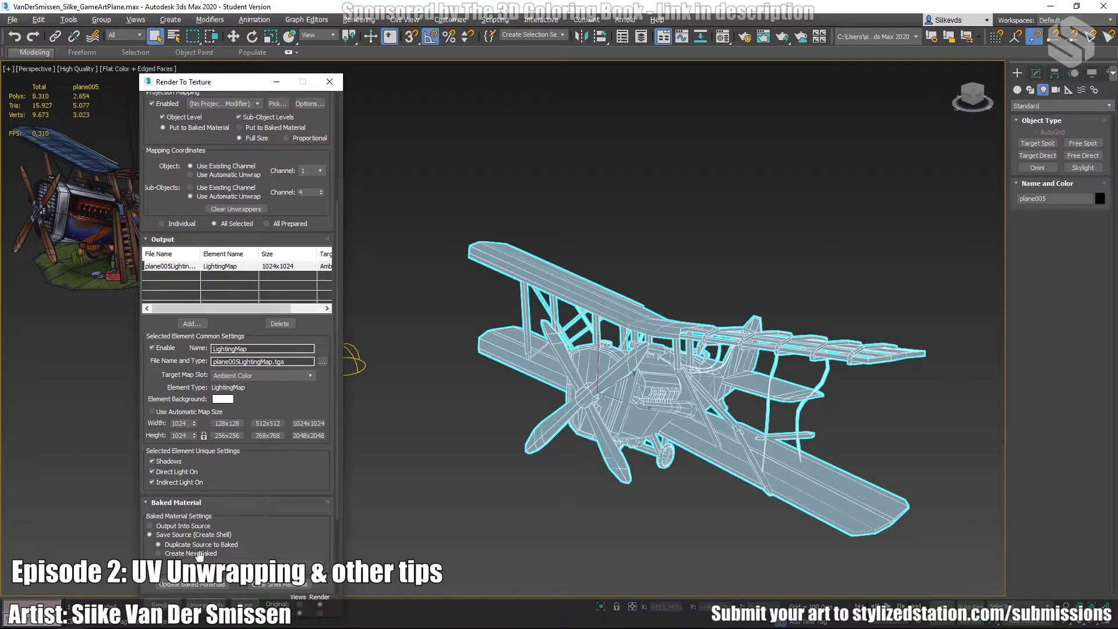
pyautogui.click(203, 437)
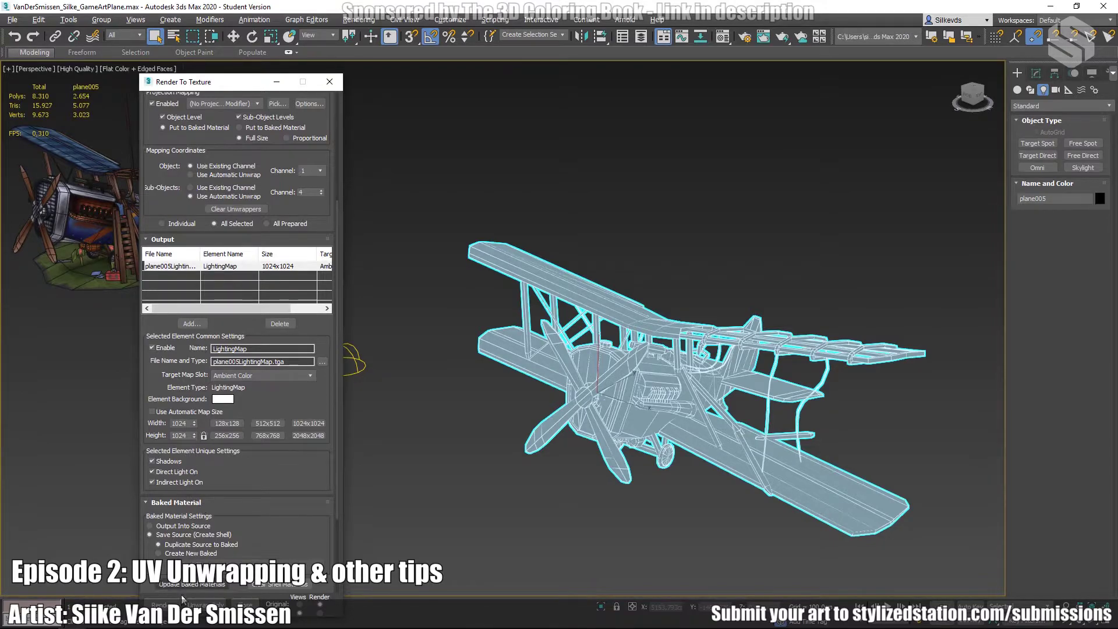
pyautogui.click(163, 606)
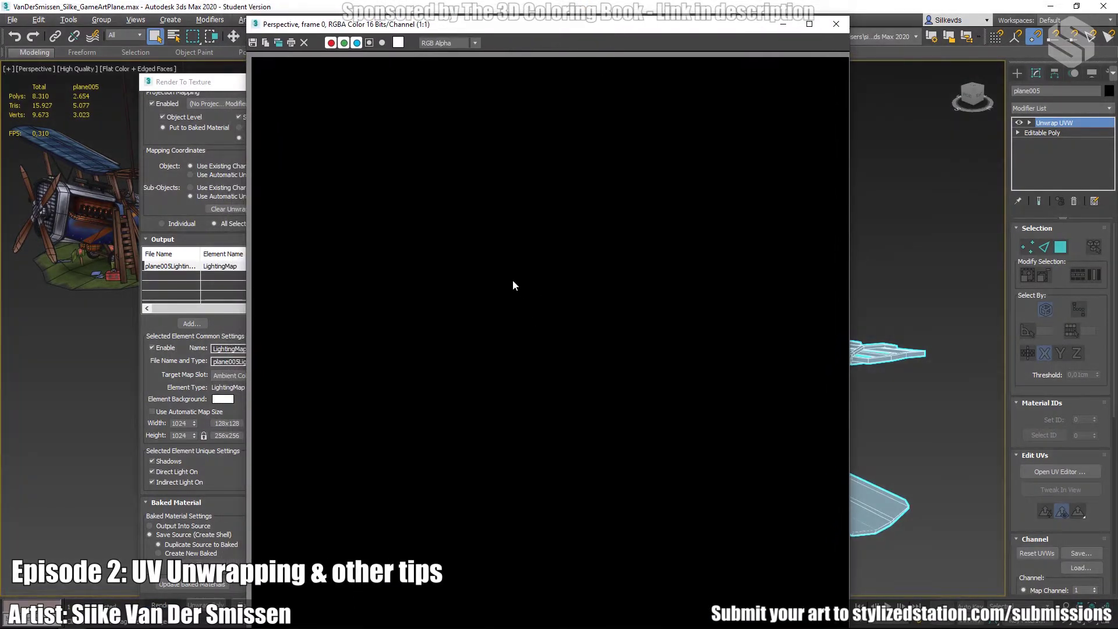
# - Examine the baked lighting map in the rendered frame window and close it
pyautogui.scroll(-3, 515, 267)
pyautogui.scroll(4, 514, 266)
pyautogui.scroll(-2, 505, 296)
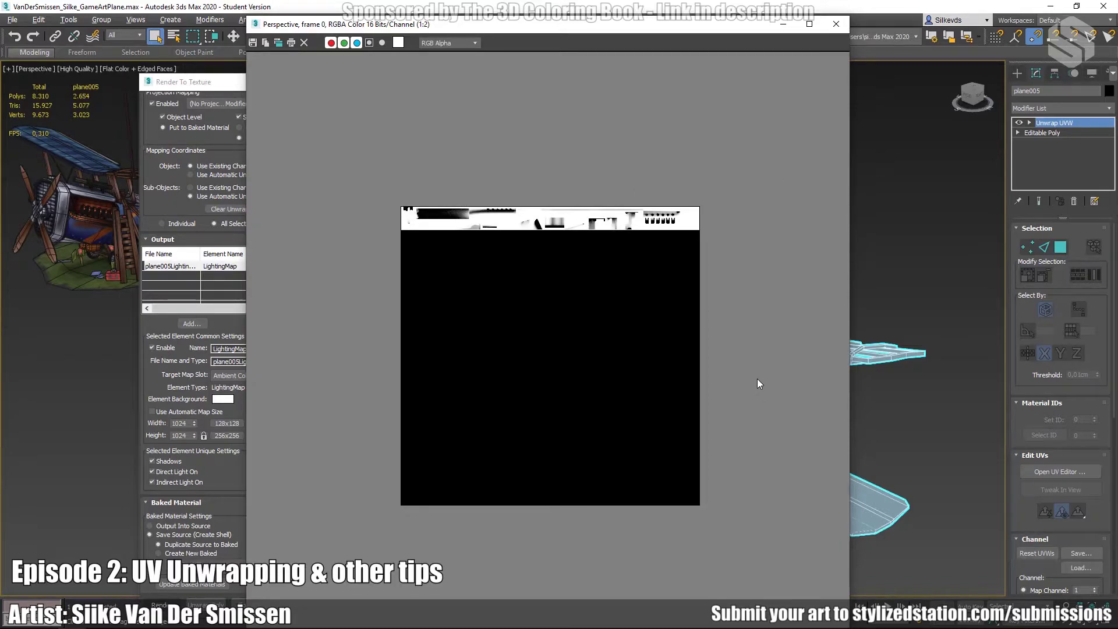
pyautogui.click(841, 29)
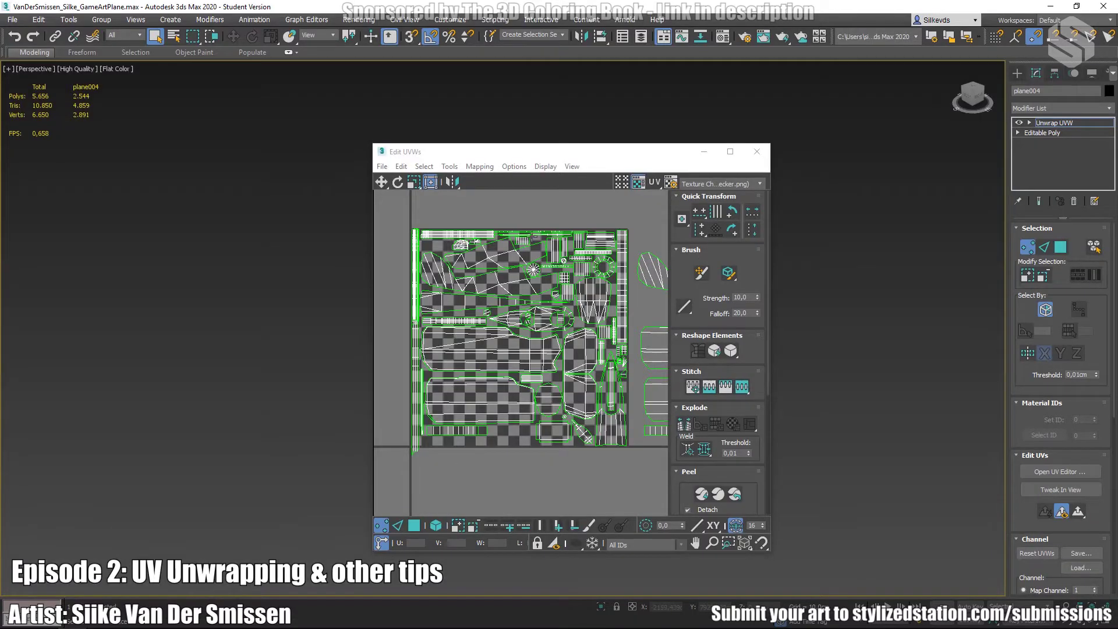
# - Enlarge the textured plane's Edit UVWs window, render its UV template, and leave the Unwrap UVW modifier
pyautogui.moveTo(772, 555); pyautogui.dragTo(931, 628)
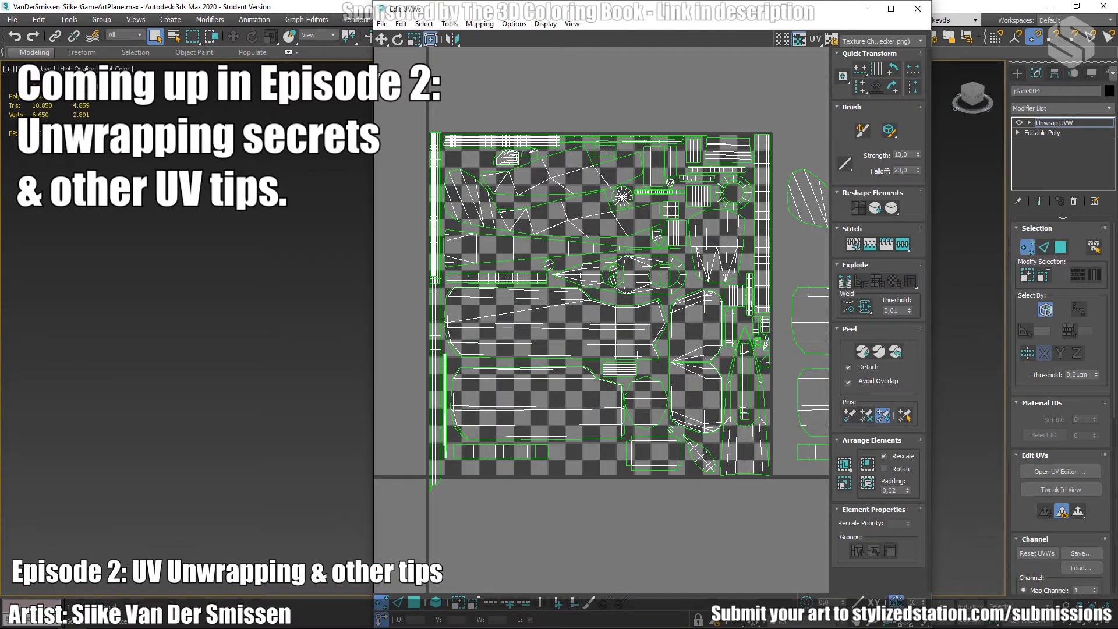
pyautogui.moveTo(374, 174); pyautogui.dragTo(197, 174)
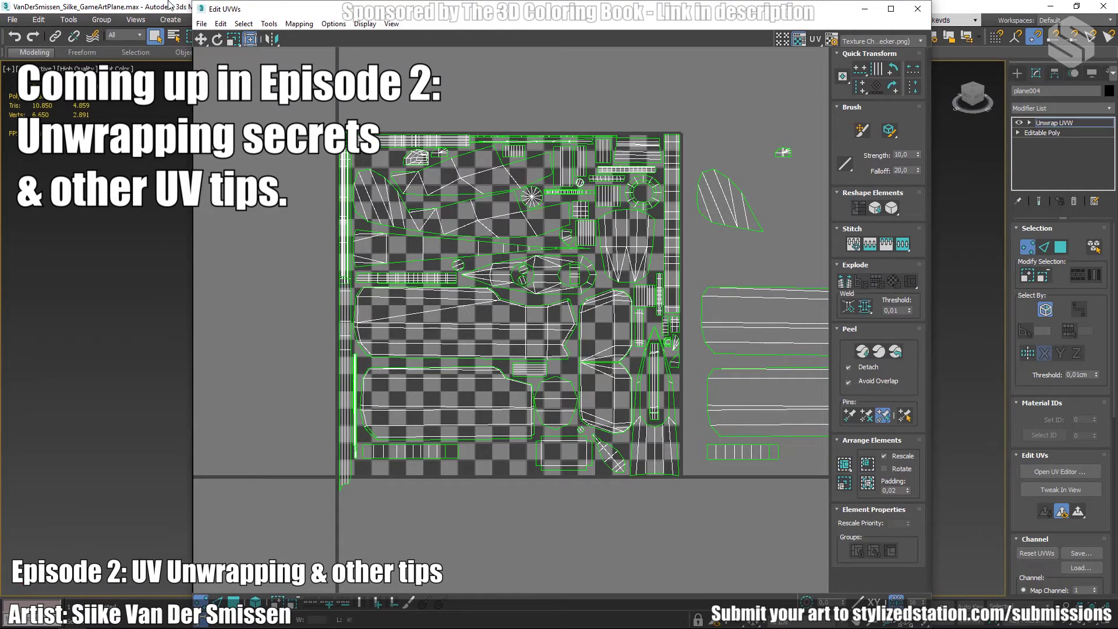
pyautogui.click(269, 24)
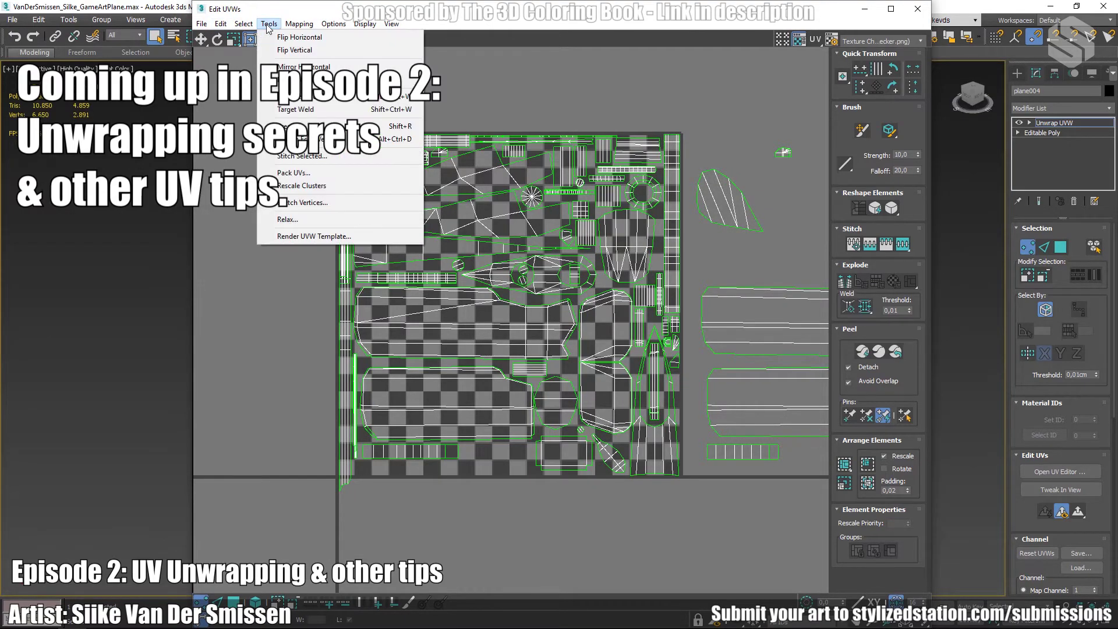
pyautogui.click(315, 236)
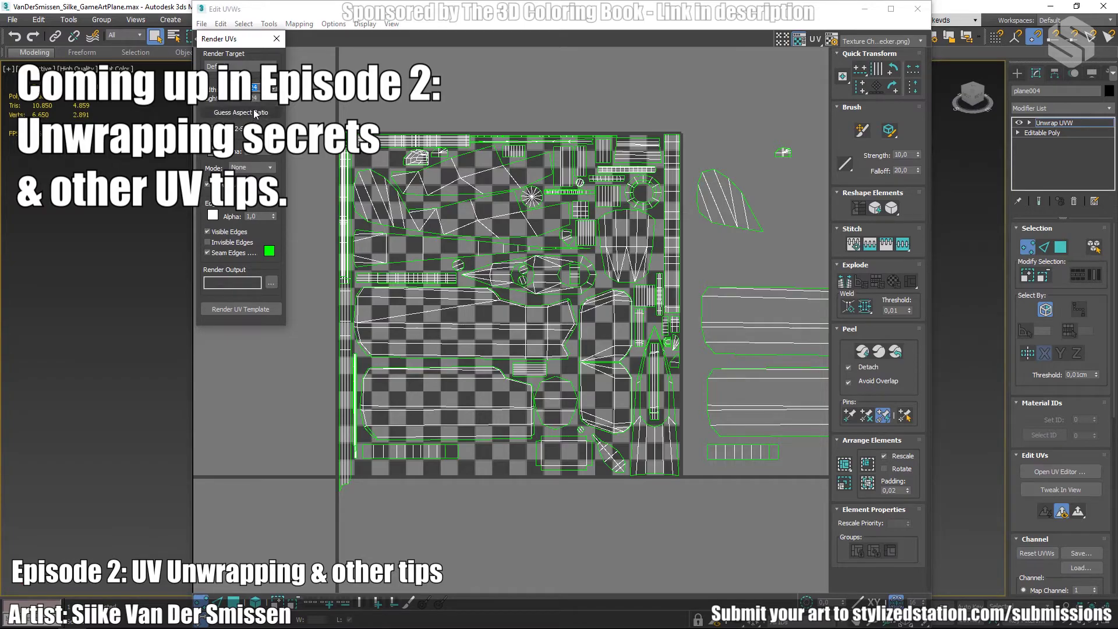
pyautogui.click(250, 310)
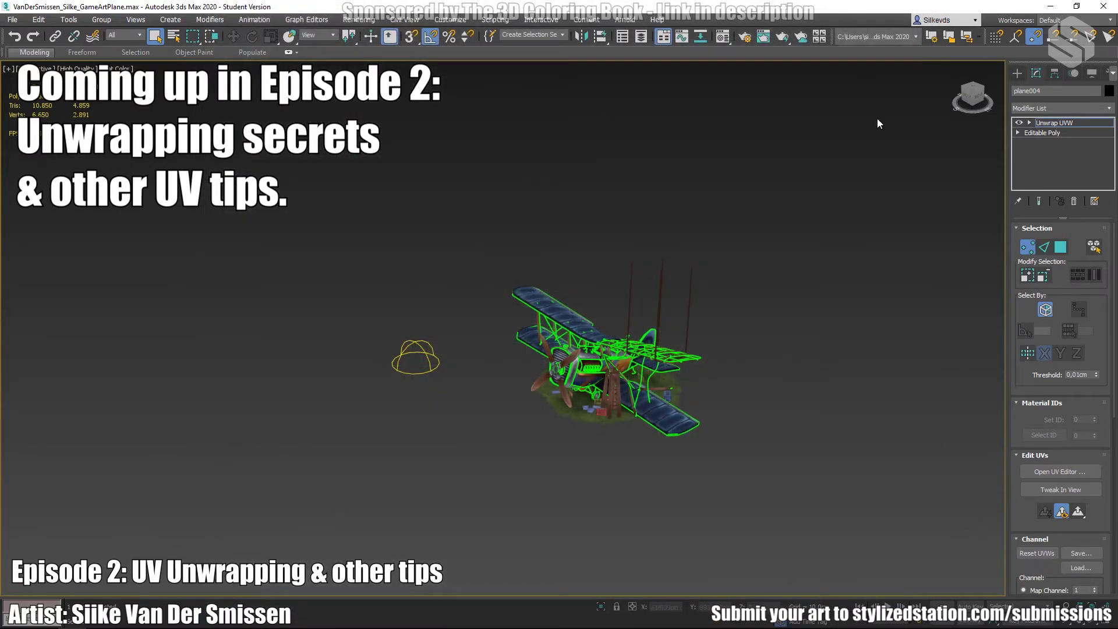
pyautogui.click(1016, 73)
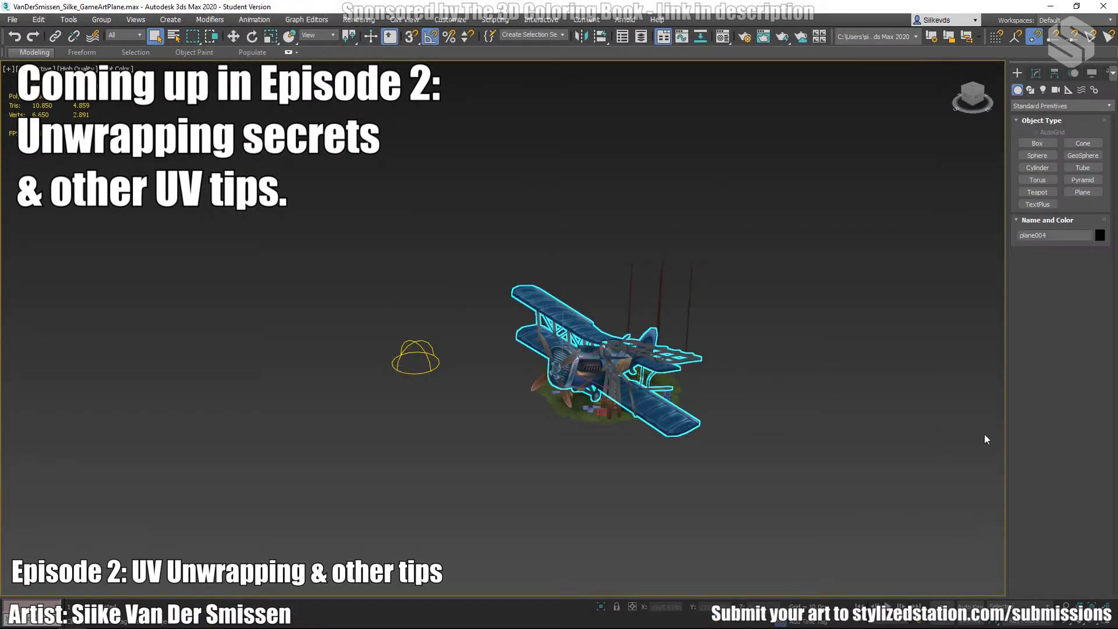